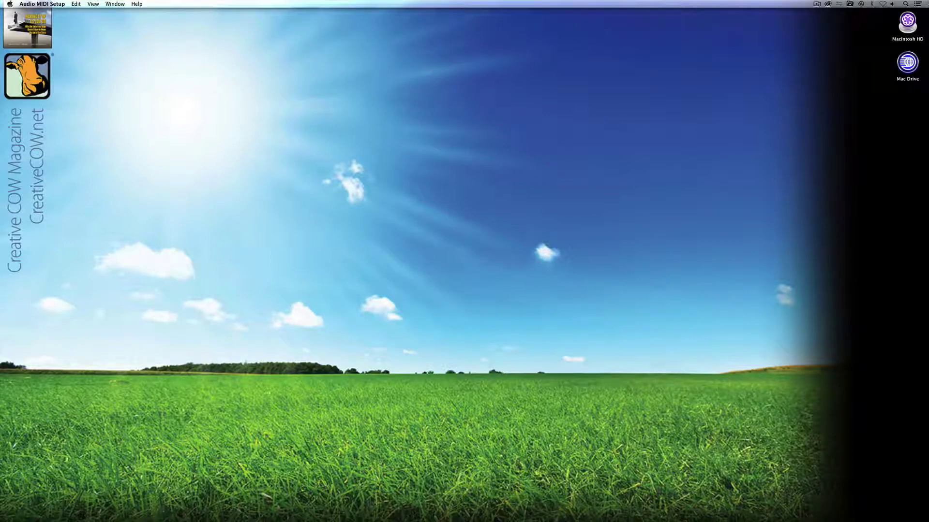
# Switch to Avid Media Composer and load the Main Video Wall sequence into the timeline.
pyautogui.press('super+q')
pyautogui.press('super+Tab')
pyautogui.press('super+Tab')
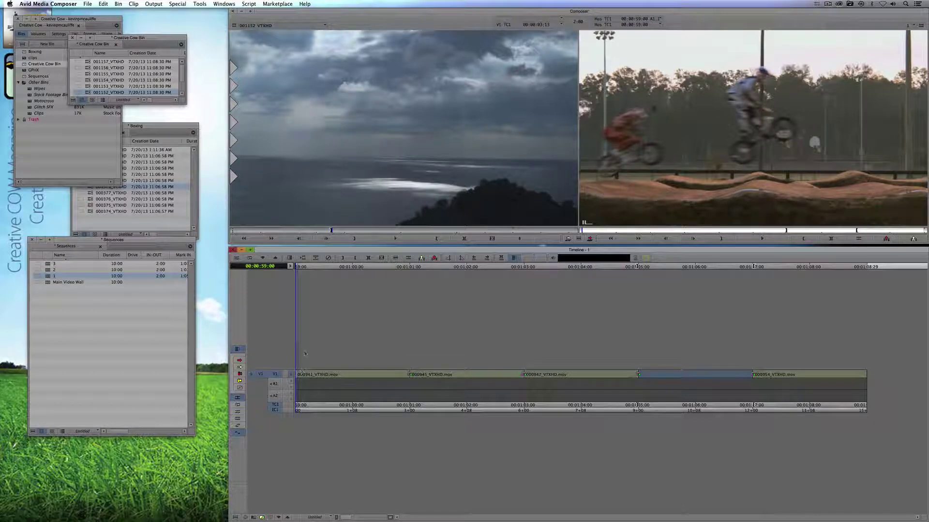
pyautogui.doubleClick(49, 283)
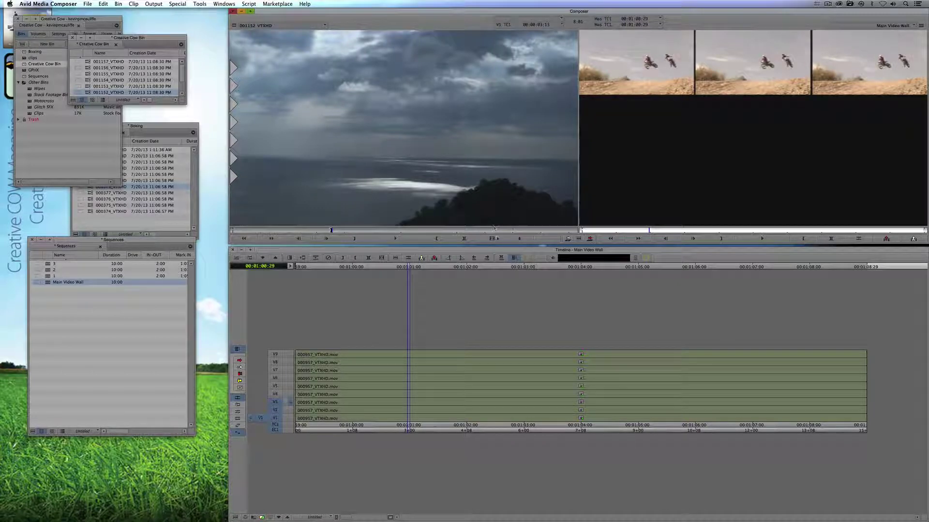
# Step into the V1 clip's nested effect in the Main Video Wall sequence and back out again, twice.
pyautogui.click(277, 403)
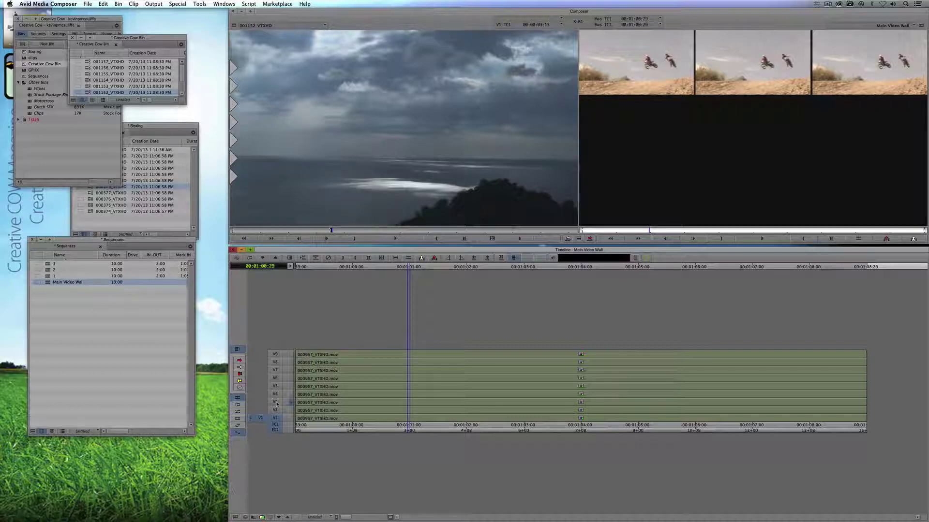
pyautogui.moveTo(375, 424); pyautogui.dragTo(427, 424)
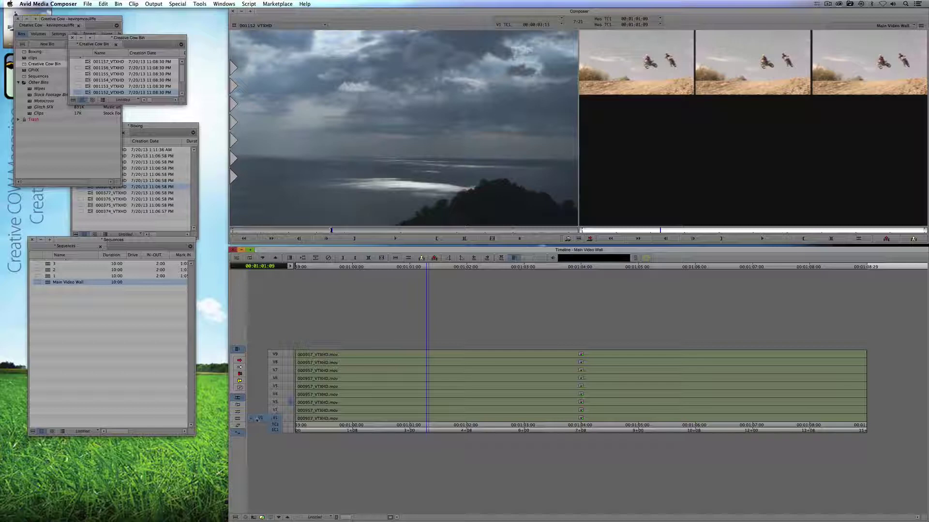
pyautogui.click(280, 518)
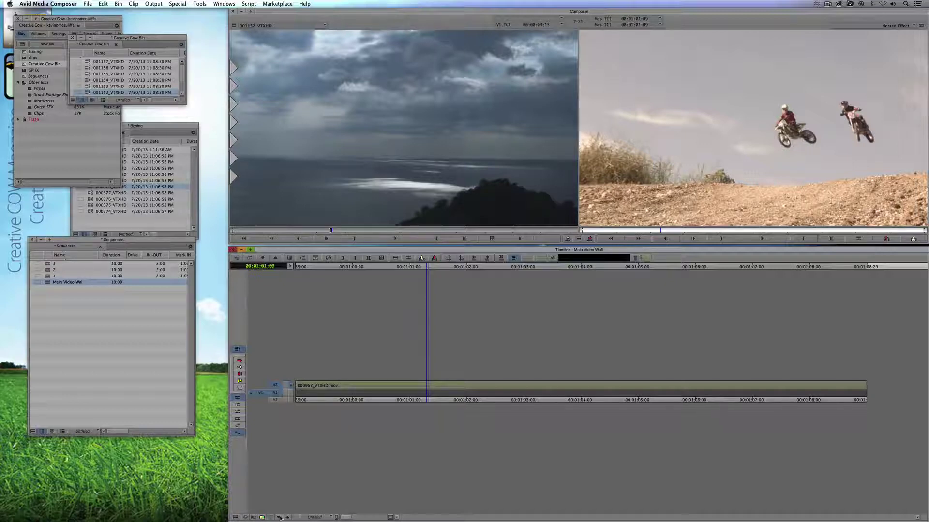
pyautogui.click(287, 517)
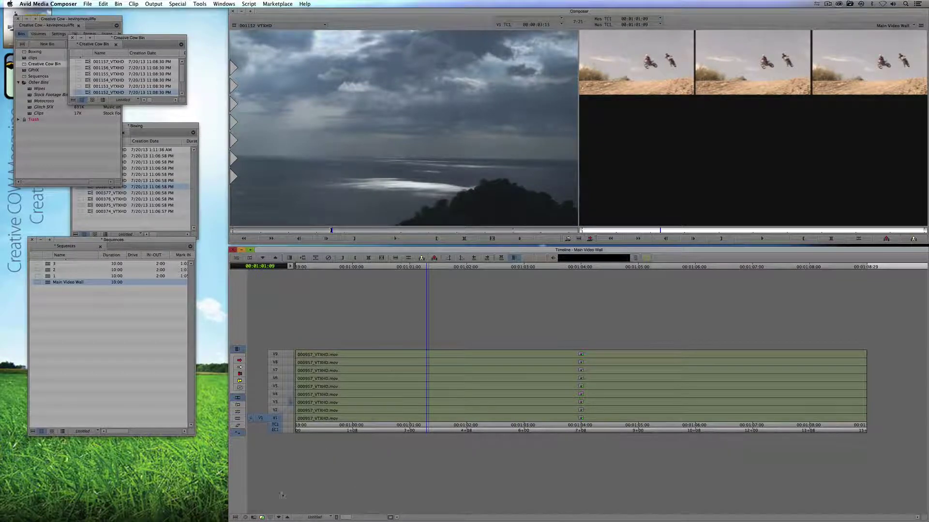
pyautogui.click(278, 517)
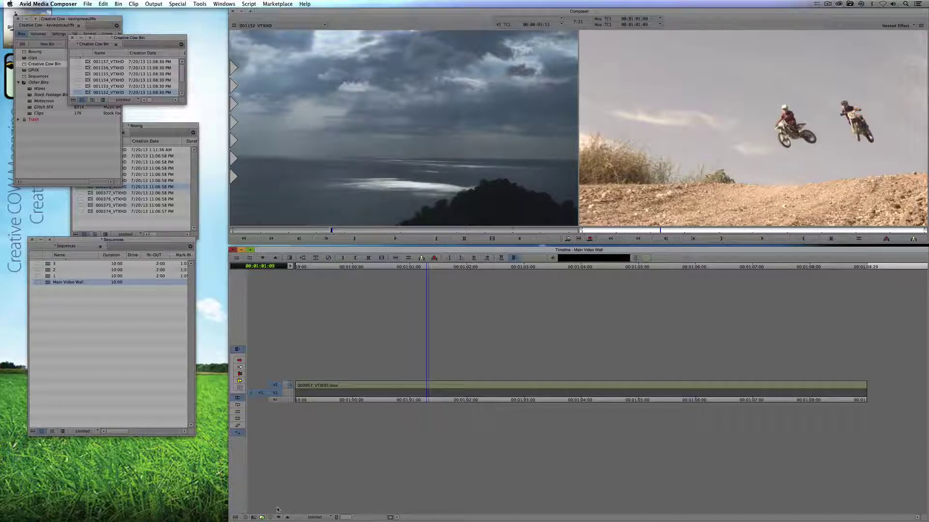
pyautogui.moveTo(399, 506)
pyautogui.click(407, 395)
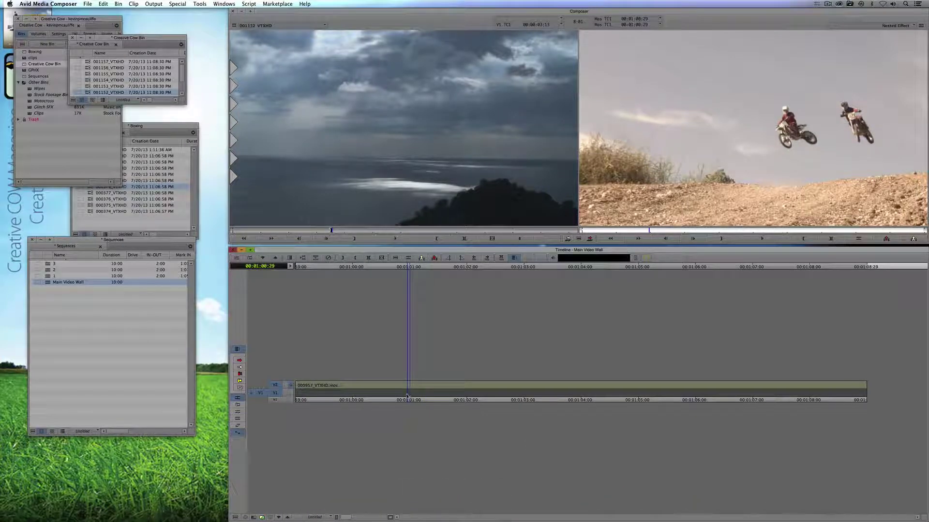
pyautogui.click(287, 517)
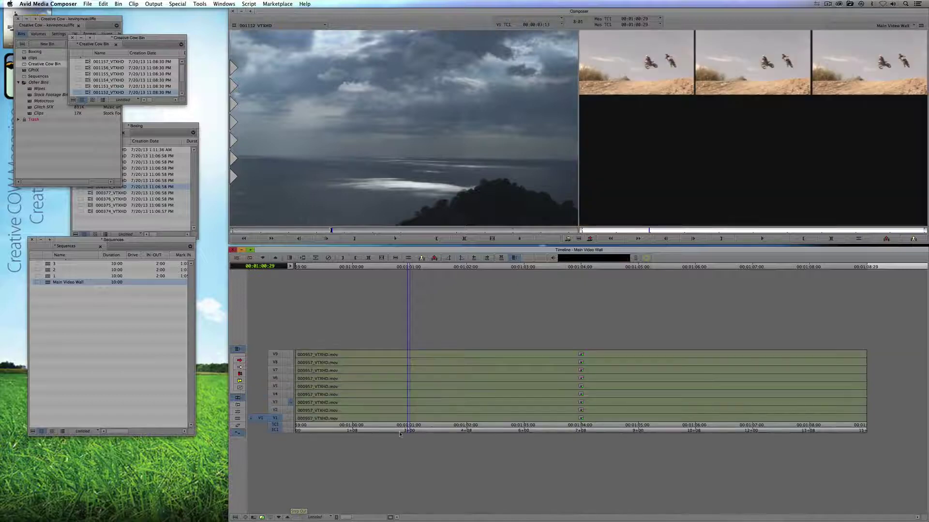
# Expand the V1 clip's nested layers in place within the timeline, collapse them, and expand them again.
pyautogui.doubleClick(582, 420)
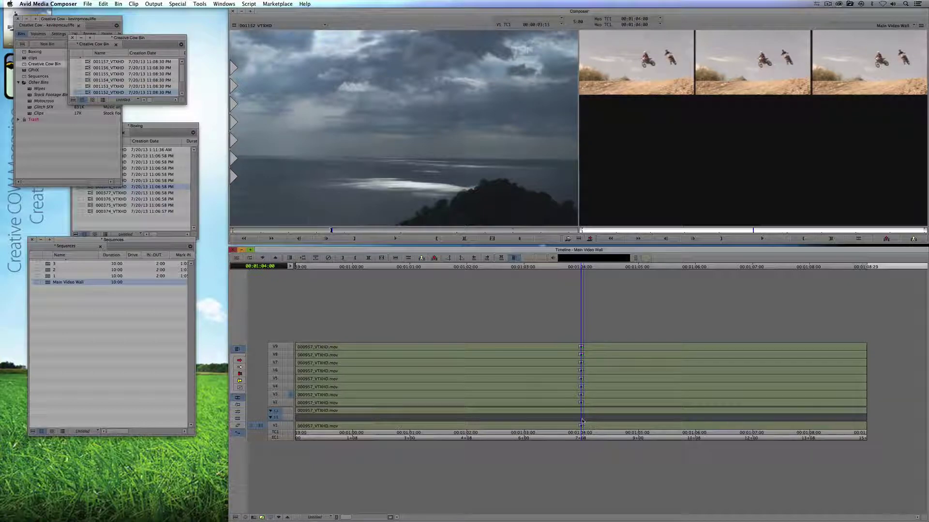
pyautogui.doubleClick(496, 426)
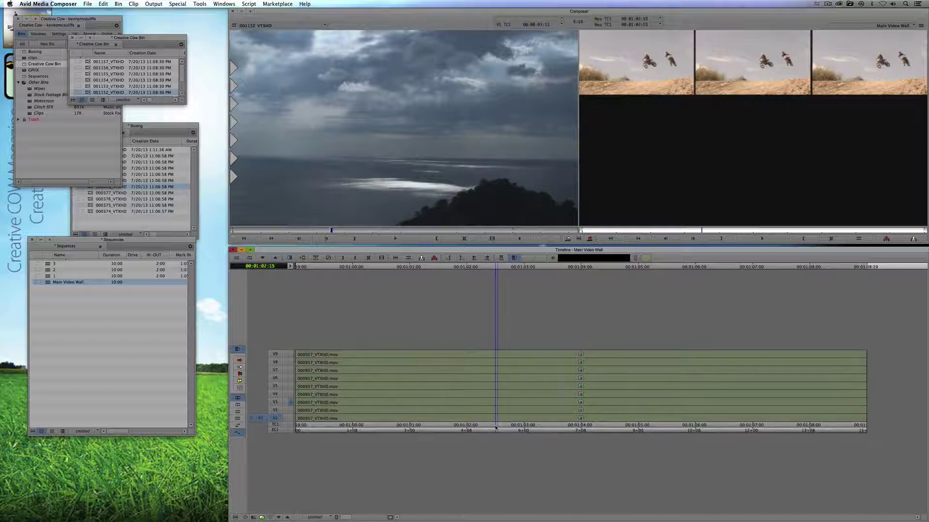
pyautogui.click(527, 424)
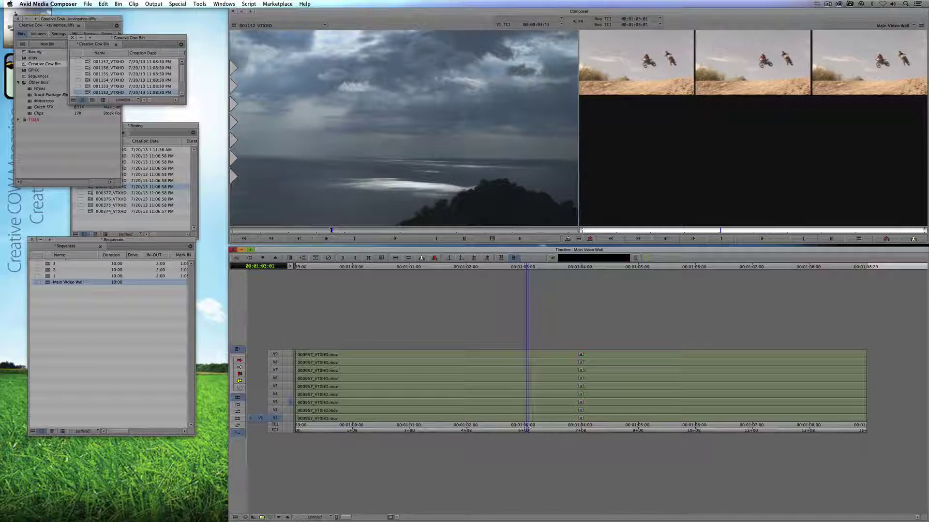
pyautogui.doubleClick(525, 419)
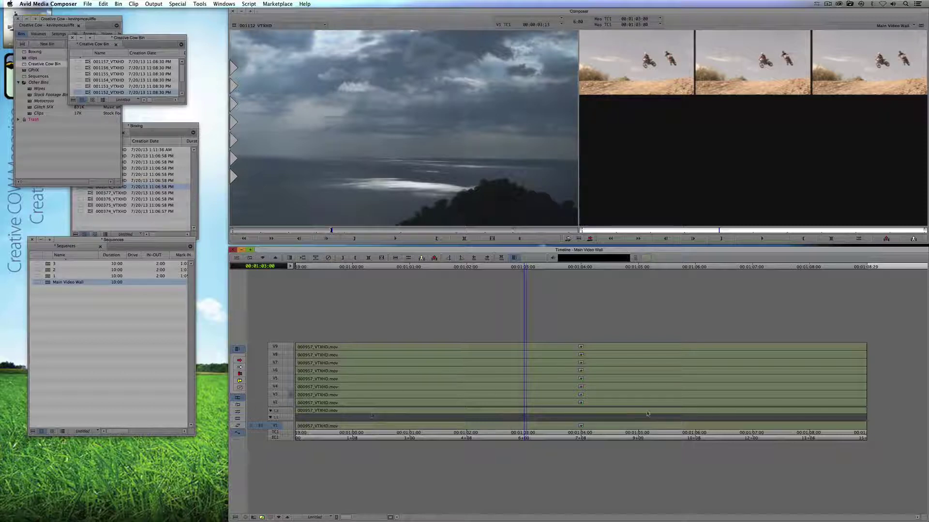
# Load sequence 1 from the Sequences bin and delete its A1 and A2 audio tracks.
pyautogui.moveTo(74, 242); pyautogui.dragTo(88, 279)
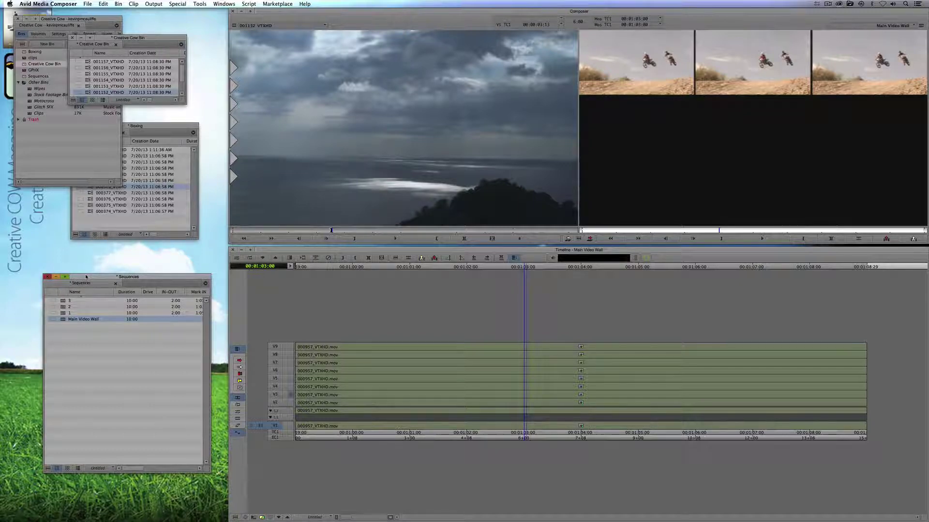
pyautogui.doubleClick(65, 313)
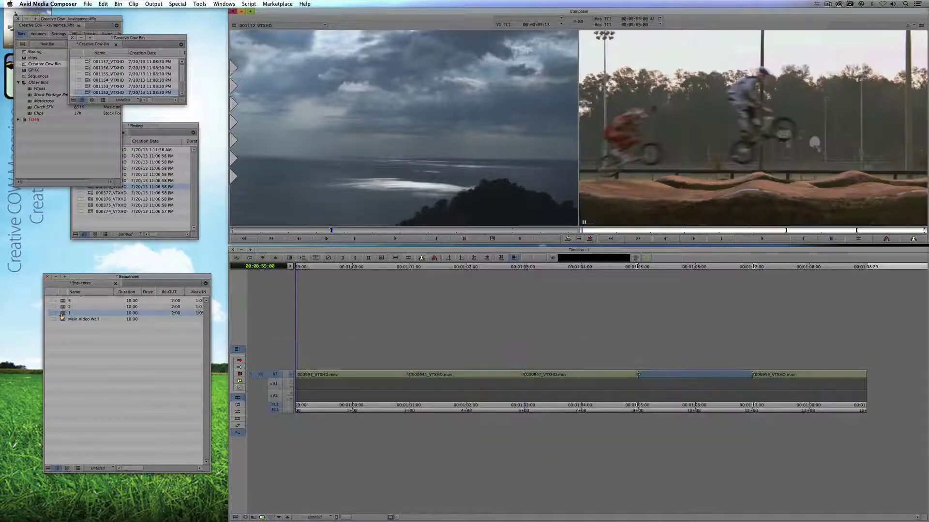
pyautogui.click(275, 395)
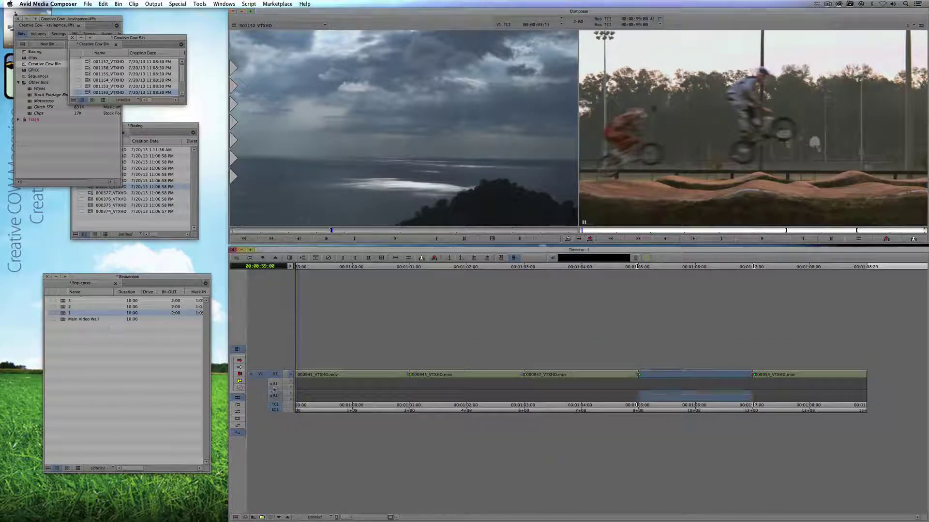
pyautogui.click(275, 383)
pyautogui.click(275, 375)
pyautogui.click(346, 382)
pyautogui.press('Delete')
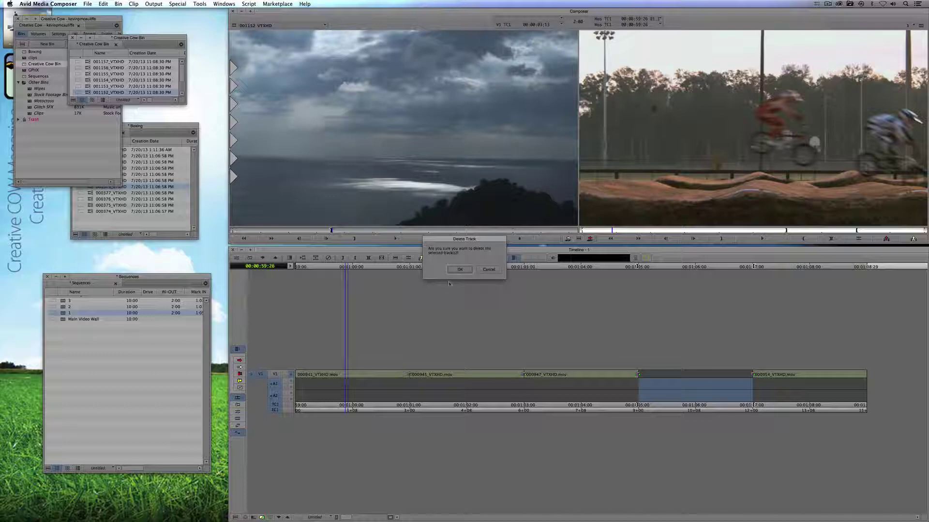
pyautogui.press('Return')
# Load sequence 2 and delete both of its empty audio tracks.
pyautogui.doubleClick(65, 306)
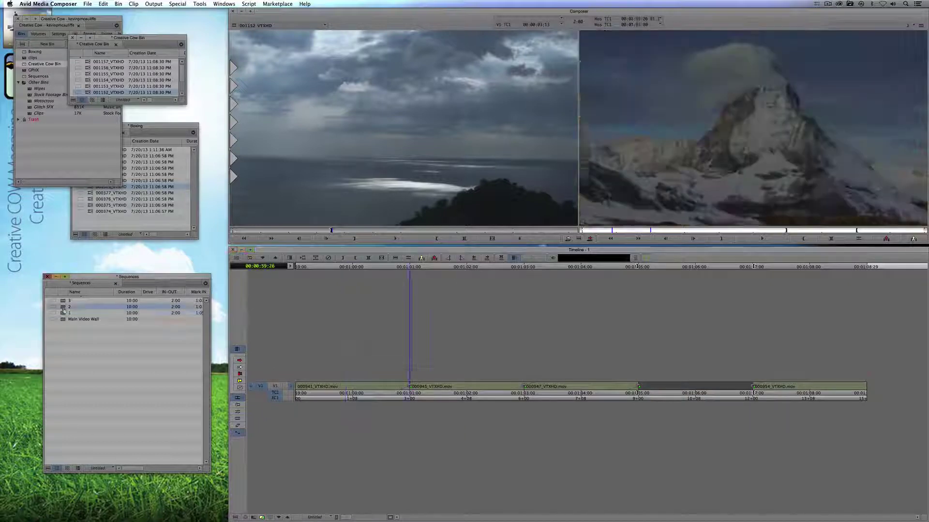
pyautogui.moveTo(274, 396); pyautogui.dragTo(277, 381)
pyautogui.press('Delete')
pyautogui.press('Return')
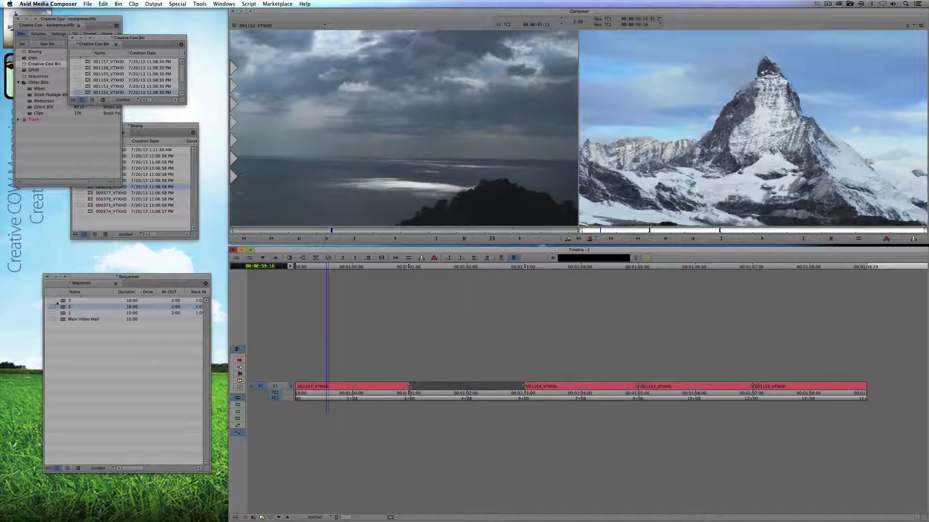
# Load sequence 3 and delete its A1 and A2 audio tracks.
pyautogui.doubleClick(63, 301)
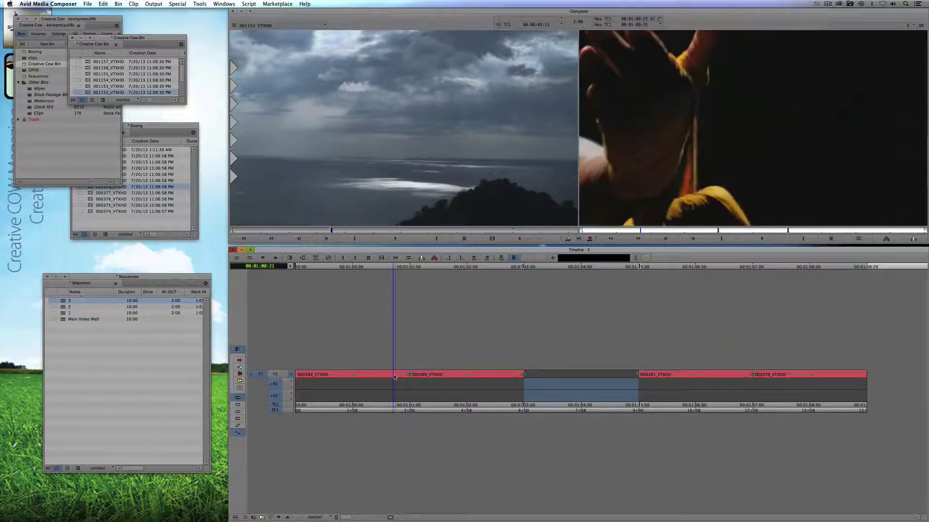
pyautogui.press('Delete')
pyautogui.click(460, 270)
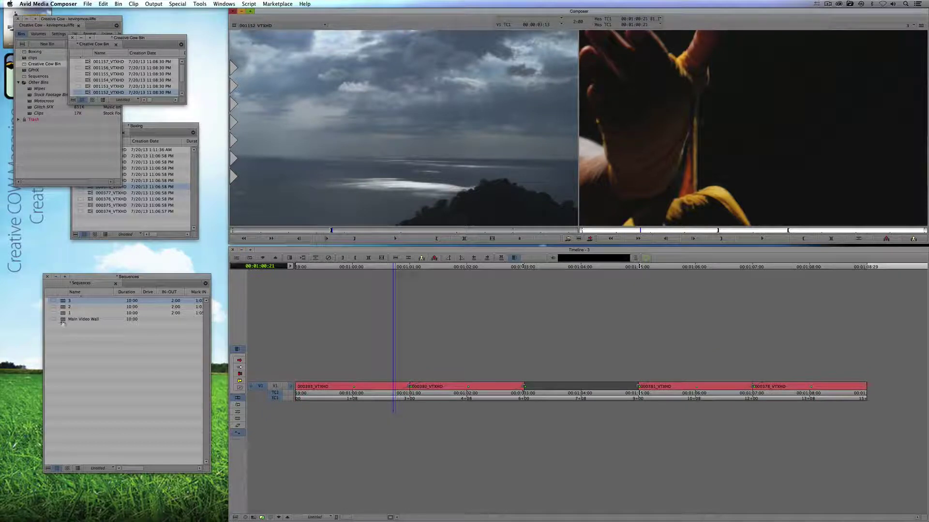
# Reload Main Video Wall with sequence 1 as the source, and expand the V1 clip's nested layers in the timeline.
pyautogui.doubleClick(63, 320)
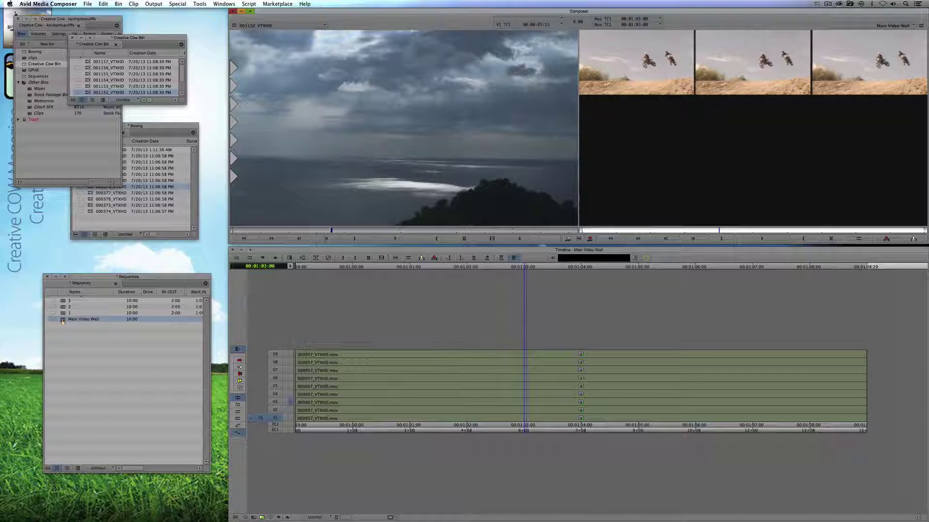
pyautogui.moveTo(63, 320); pyautogui.dragTo(425, 139)
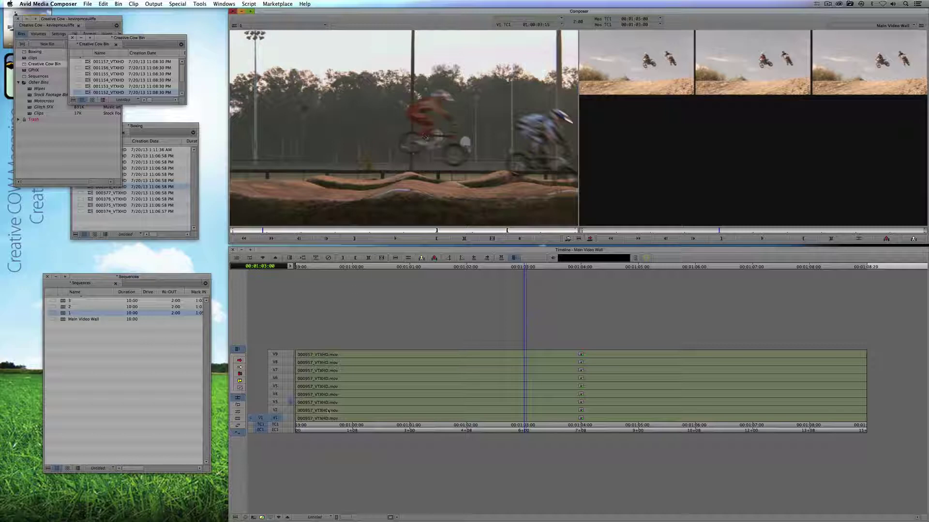
pyautogui.click(451, 424)
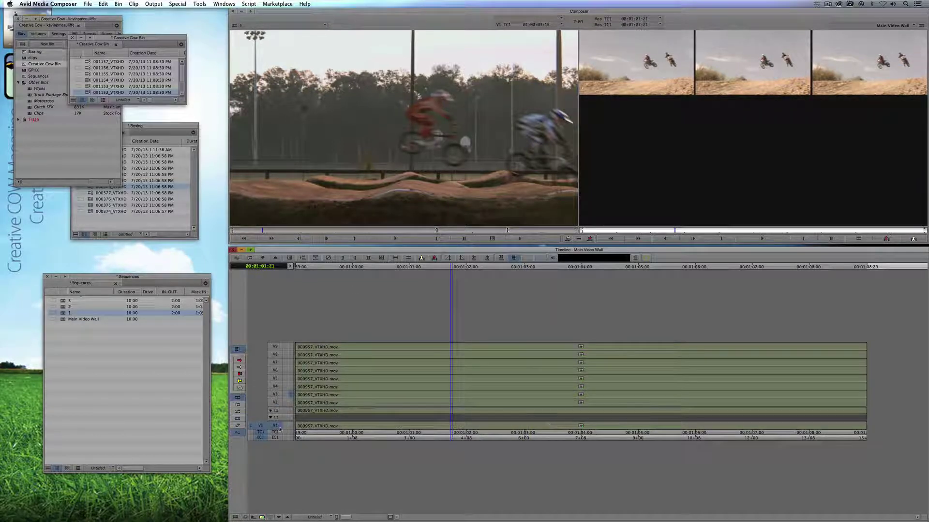
# Patch the source video to the nested track holding V1's clip, mark that clip's full duration, and try to overwrite it.
pyautogui.moveTo(261, 427); pyautogui.dragTo(274, 413)
pyautogui.moveTo(441, 419); pyautogui.dragTo(379, 413)
pyautogui.press('t')
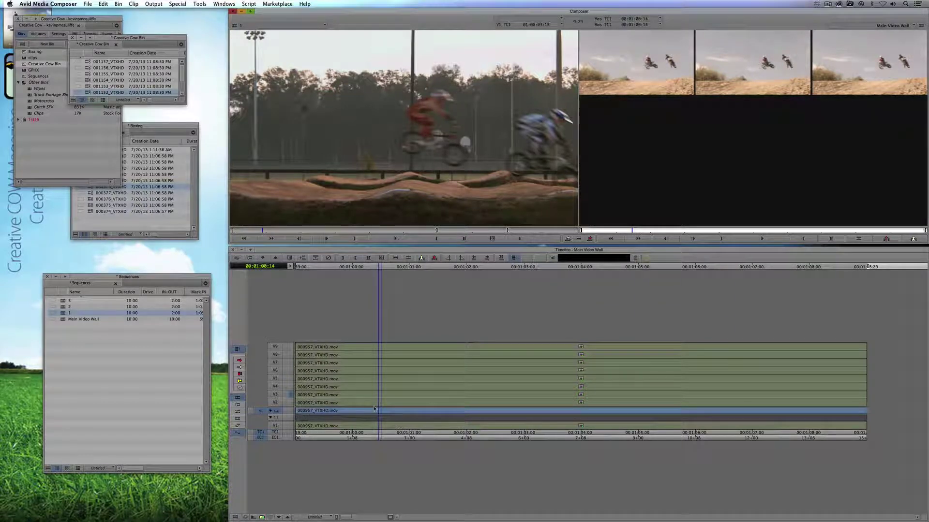
pyautogui.press('b')
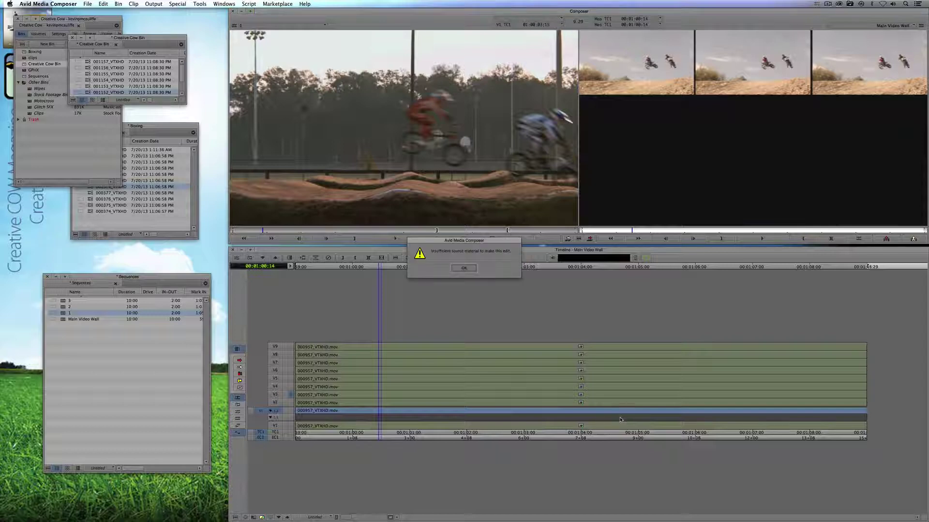
pyautogui.click(462, 268)
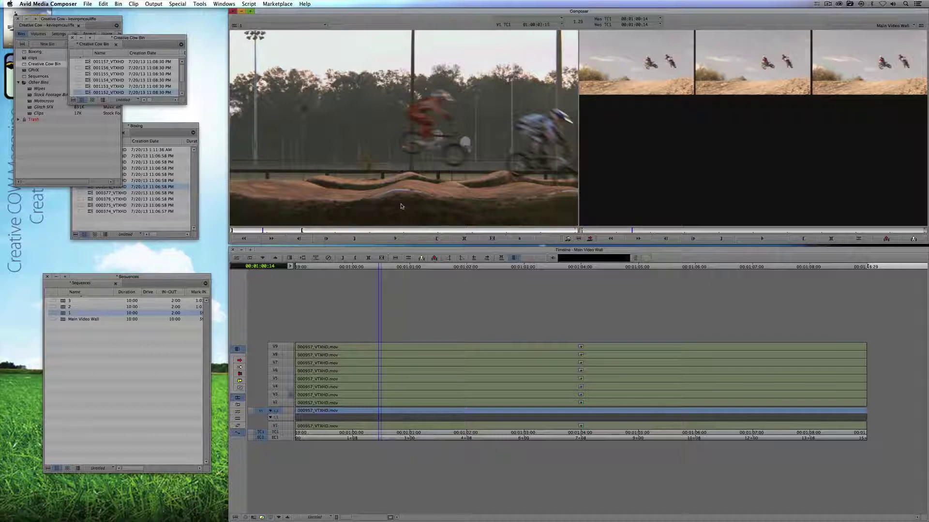
# Mark the full 10:00 of sequence 1 in the source and overwrite the marked clip inside V1's nest with it.
pyautogui.press('Home')
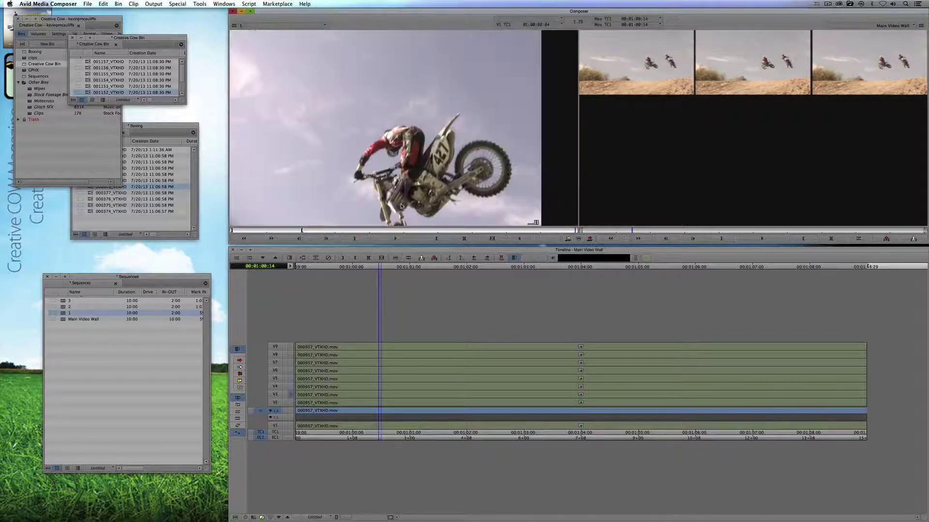
pyautogui.press('g')
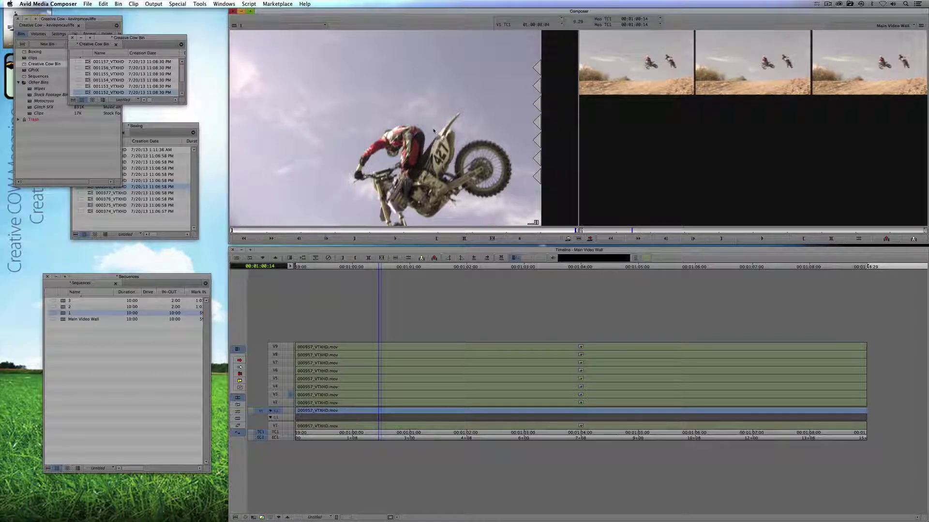
pyautogui.press('b')
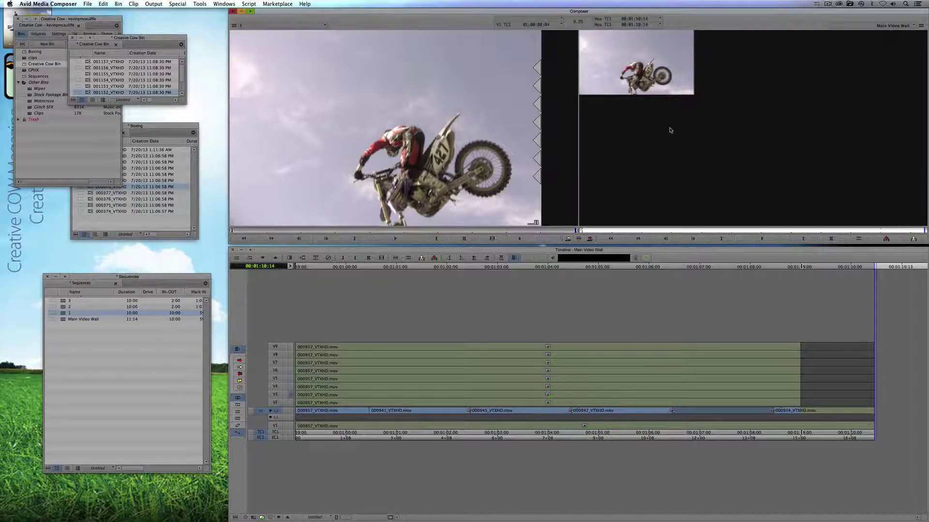
pyautogui.press('super+z')
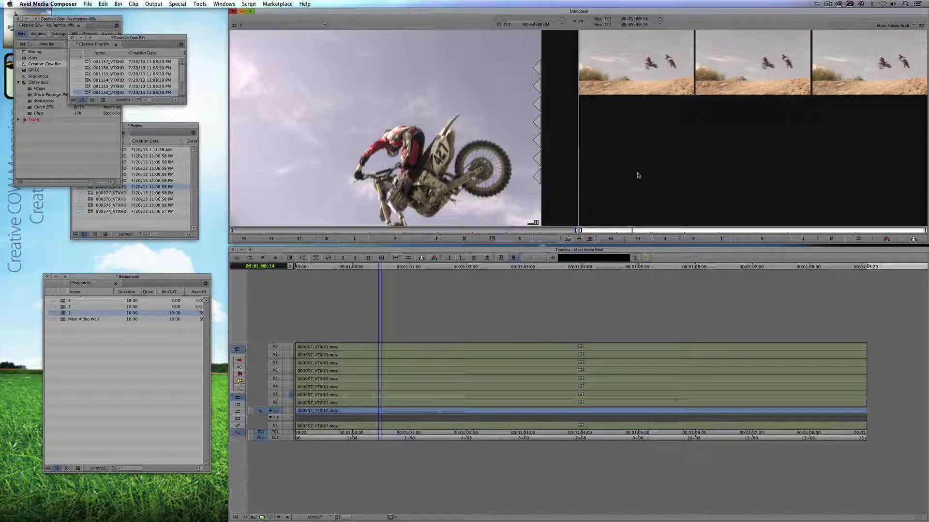
pyautogui.press('b')
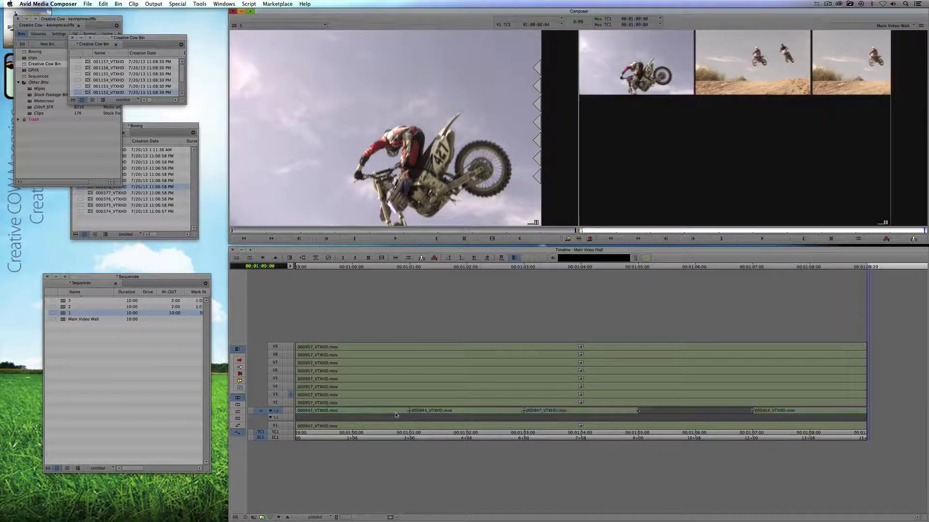
# Scrub through the new V1 content, collapse its nest, and expand the V2 clip's nested layers.
pyautogui.moveTo(581, 416); pyautogui.dragTo(293, 420)
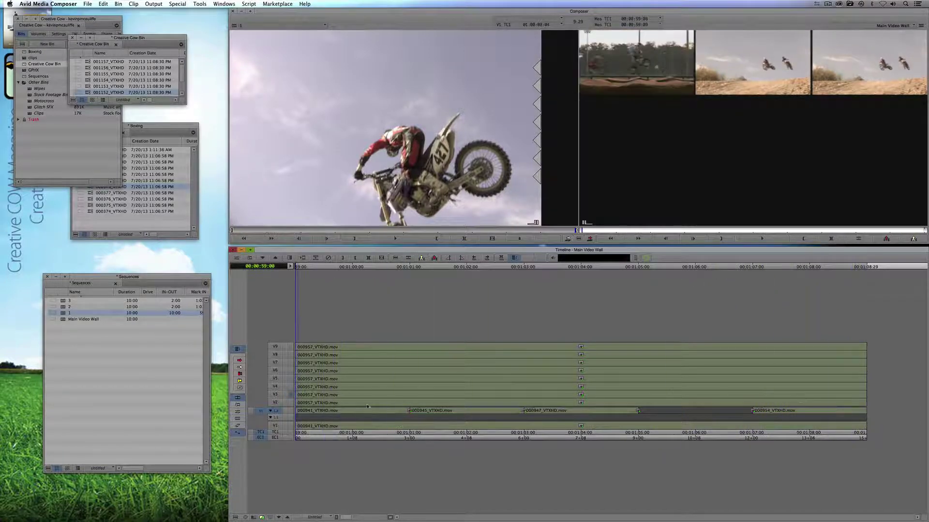
pyautogui.click(575, 429)
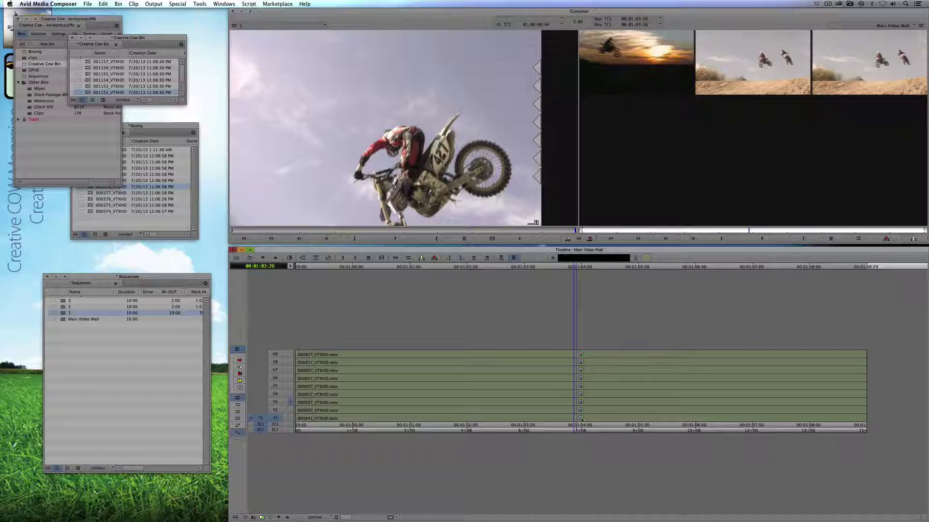
pyautogui.doubleClick(577, 410)
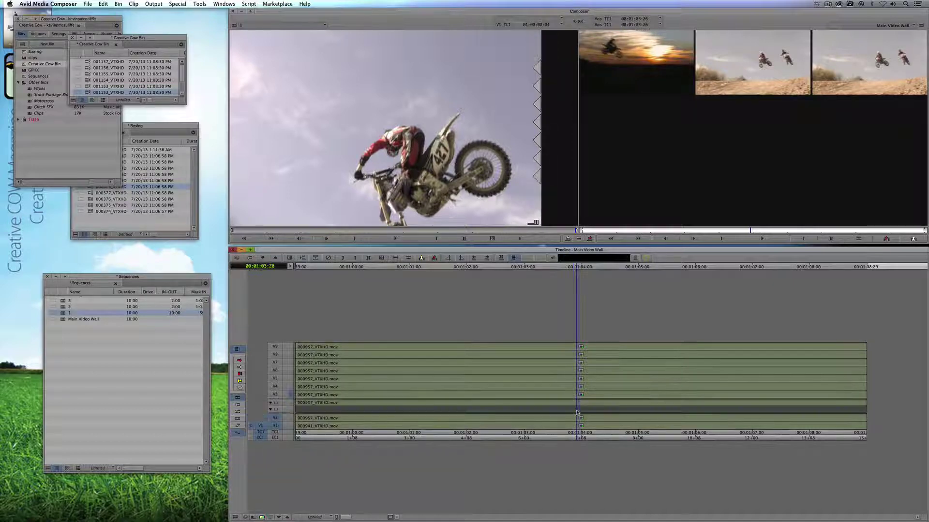
# Load sequence 2 as the source and mark its full 10:00 duration.
pyautogui.moveTo(68, 307); pyautogui.dragTo(353, 186)
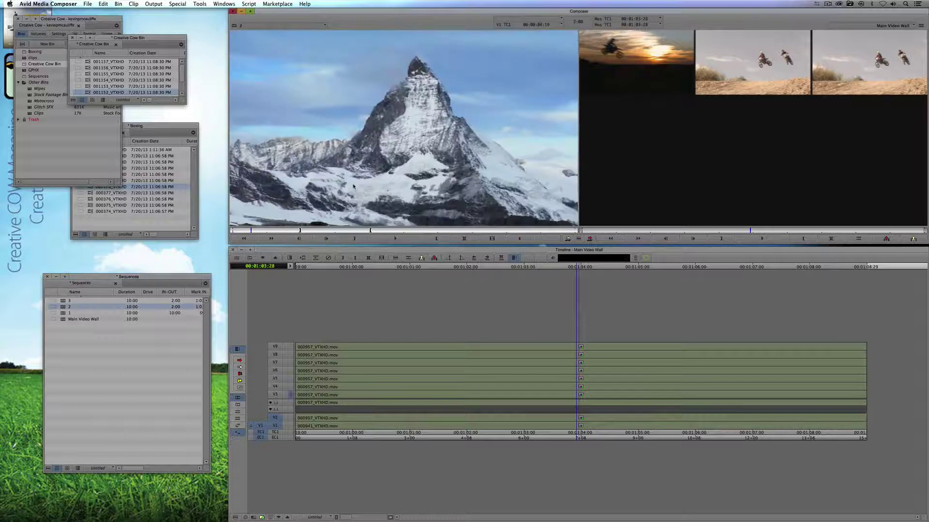
pyautogui.press('Home')
pyautogui.press('i')
pyautogui.press('End')
pyautogui.press('o')
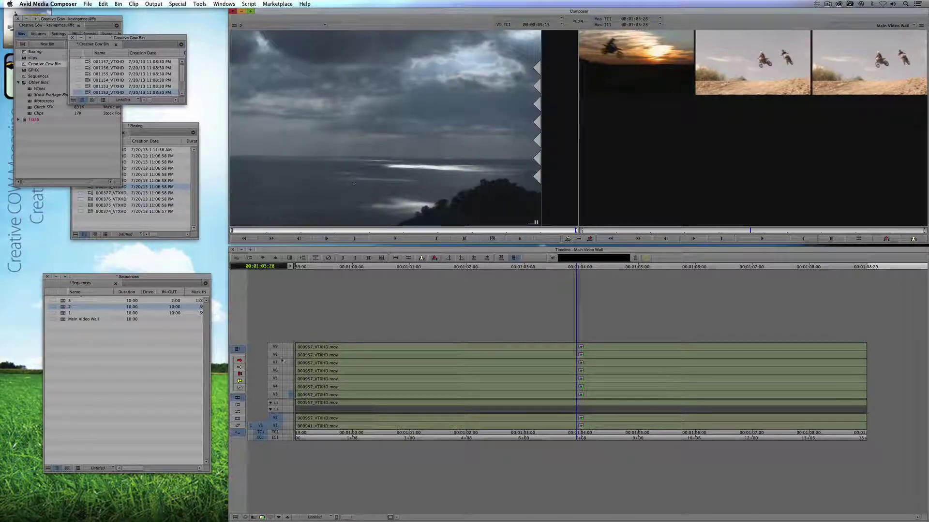
# Patch the source video to the track nested in V2, mark the placeholder clip's full duration, and overwrite it with sequence 2.
pyautogui.moveTo(260, 426); pyautogui.dragTo(273, 403)
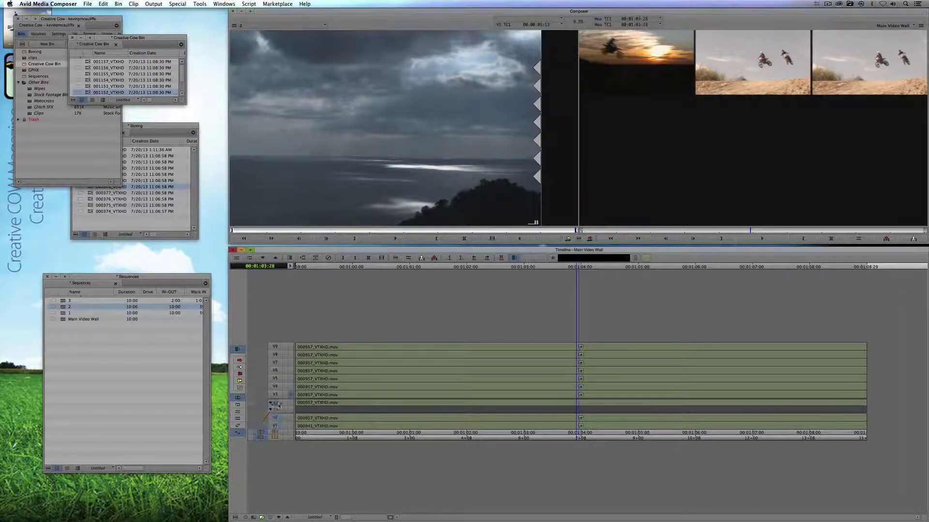
pyautogui.click(348, 407)
pyautogui.press('i')
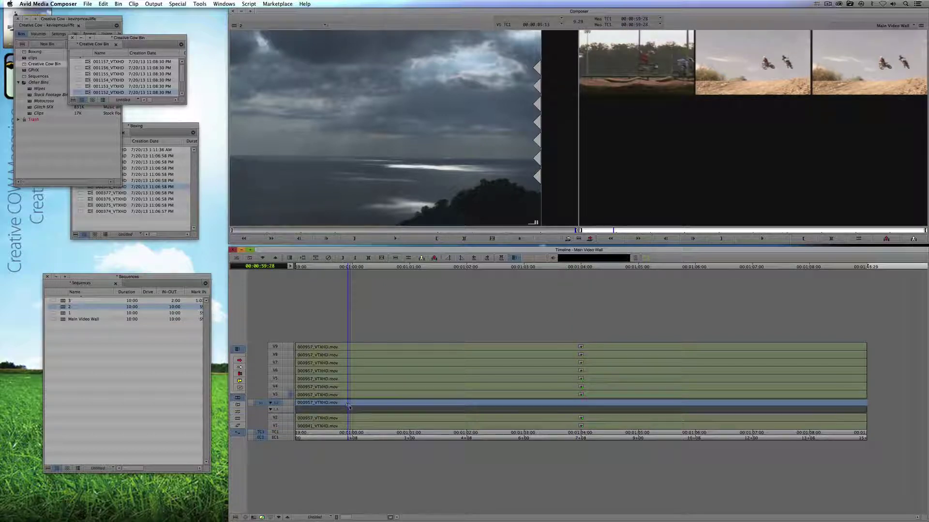
pyautogui.press('b')
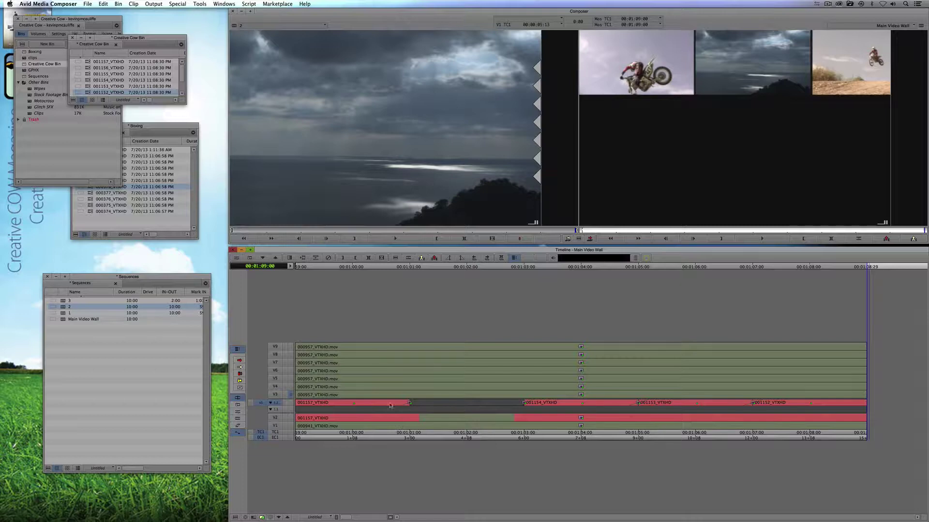
# Review the new content inside V2 against the rest of the wall, collapse its nest, and check the gap in the collapsed view.
pyautogui.click(376, 407)
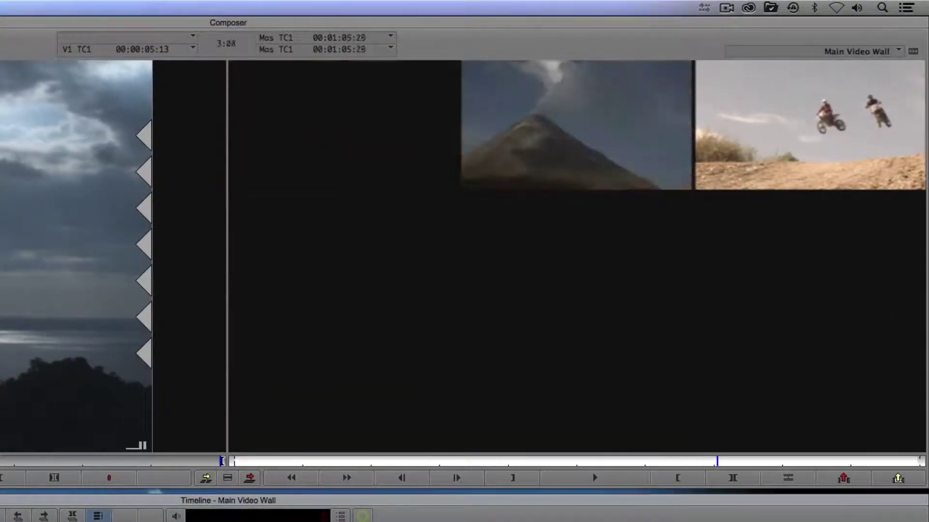
pyautogui.press('j')
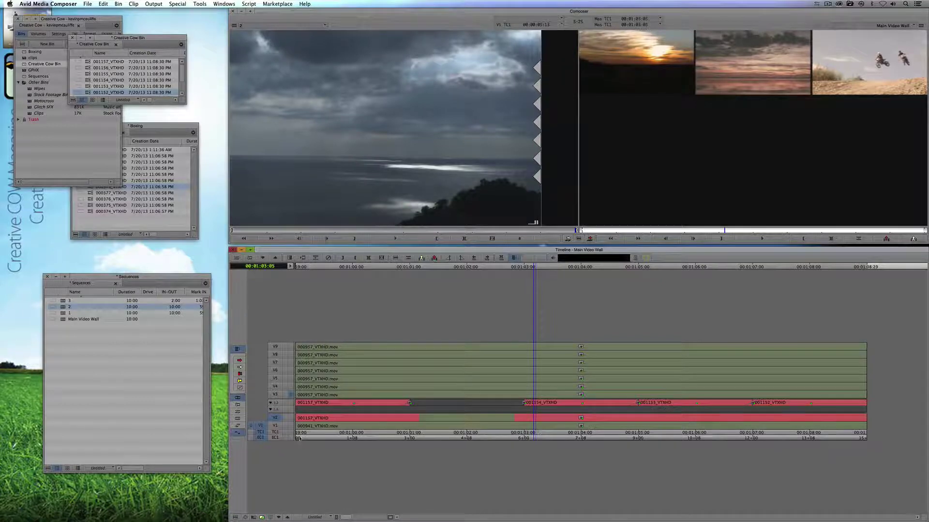
pyautogui.doubleClick(535, 420)
pyautogui.moveTo(366, 409); pyautogui.dragTo(449, 407)
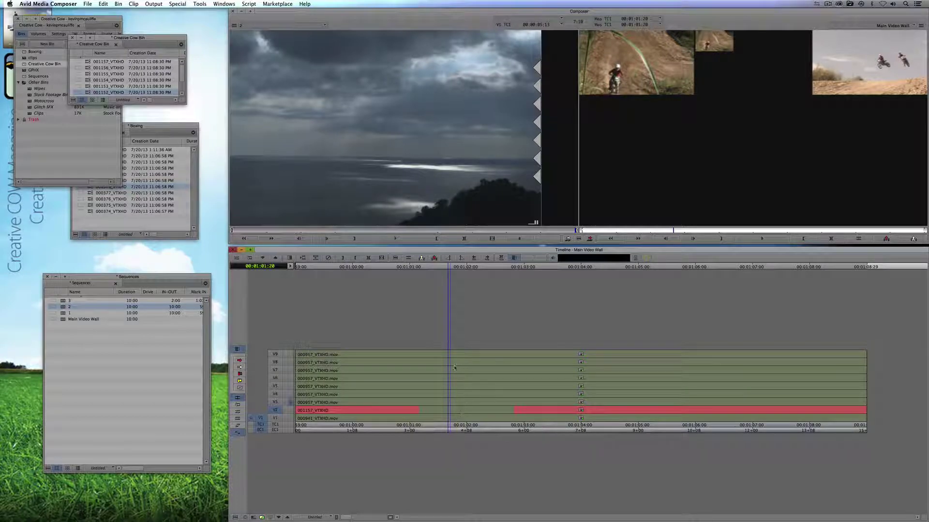
# Open sequence 1 for editing and start a new title in Avid Title Tool with the video background turned off.
pyautogui.doubleClick(66, 313)
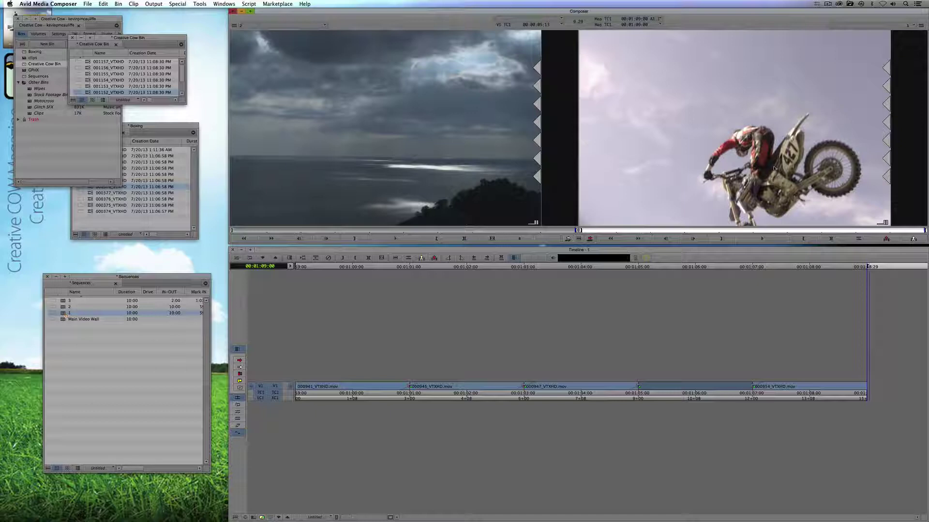
pyautogui.click(133, 4)
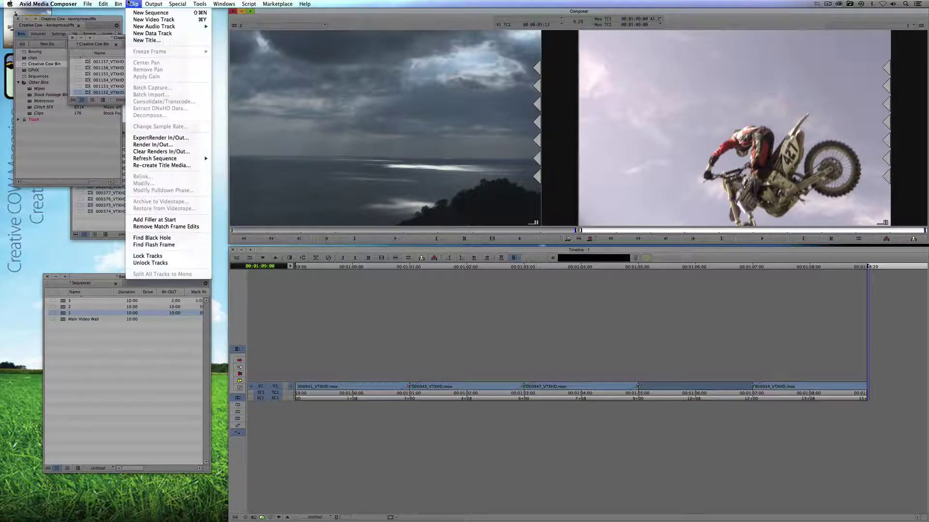
pyautogui.click(140, 40)
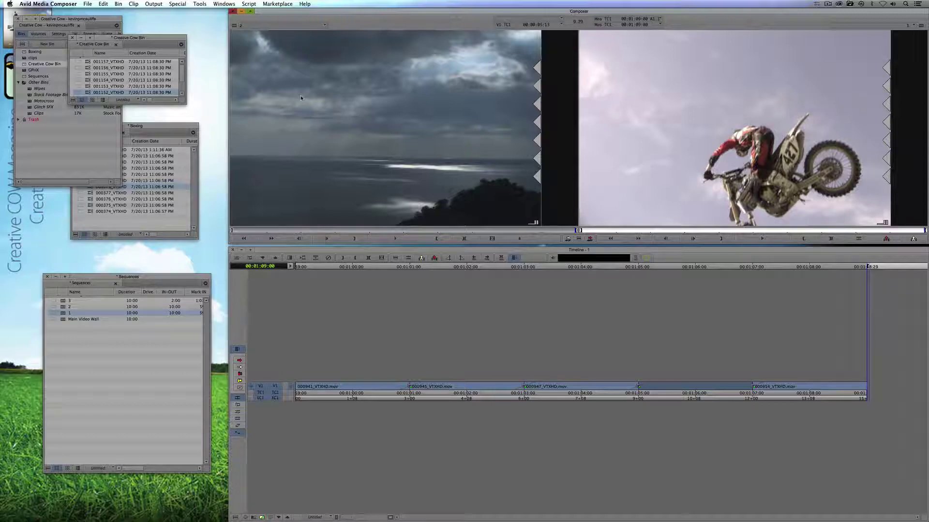
pyautogui.click(482, 270)
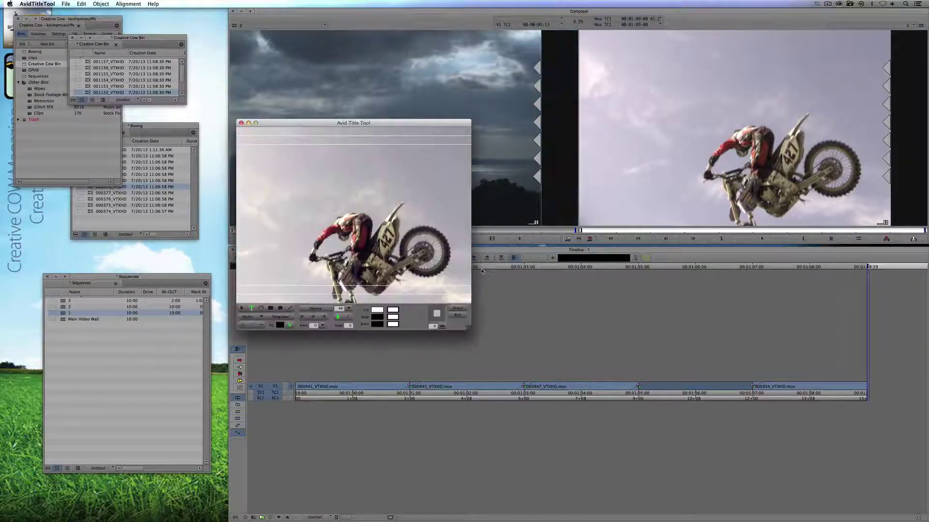
pyautogui.click(290, 325)
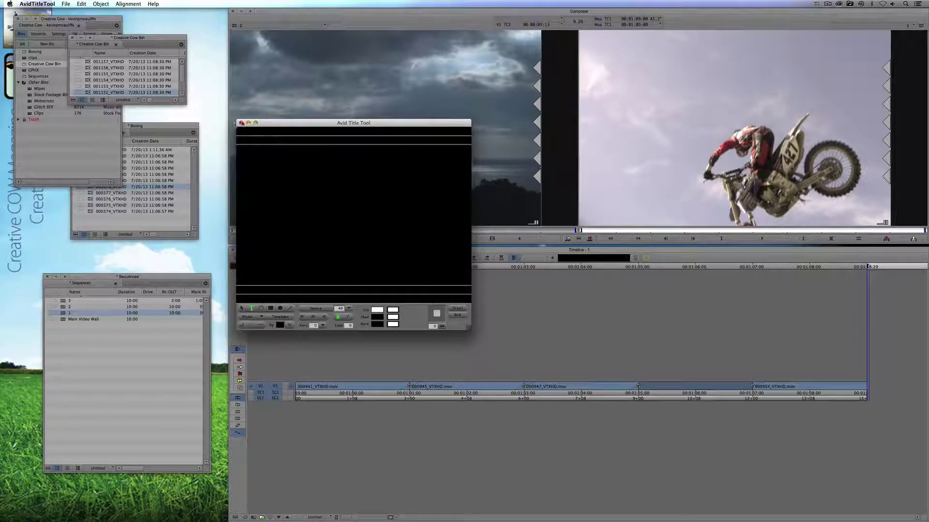
# Save the empty black title as Black Background in the Sequences bin on Mac Drive.
pyautogui.click(241, 124)
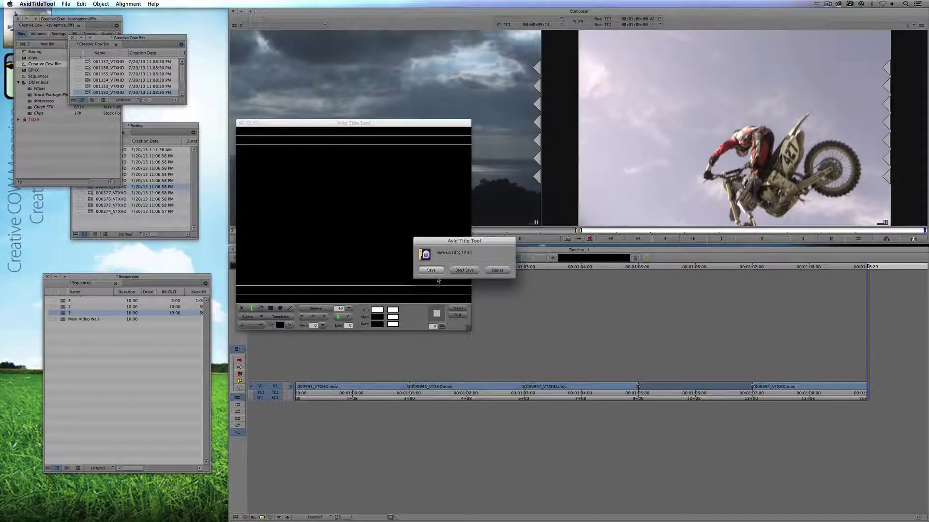
pyautogui.click(436, 273)
pyautogui.write('Black Background')
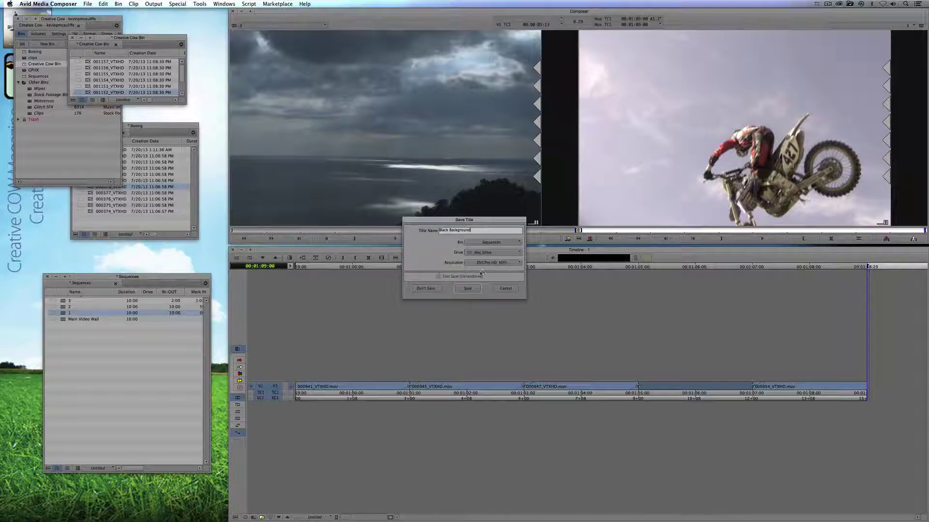
pyautogui.click(473, 285)
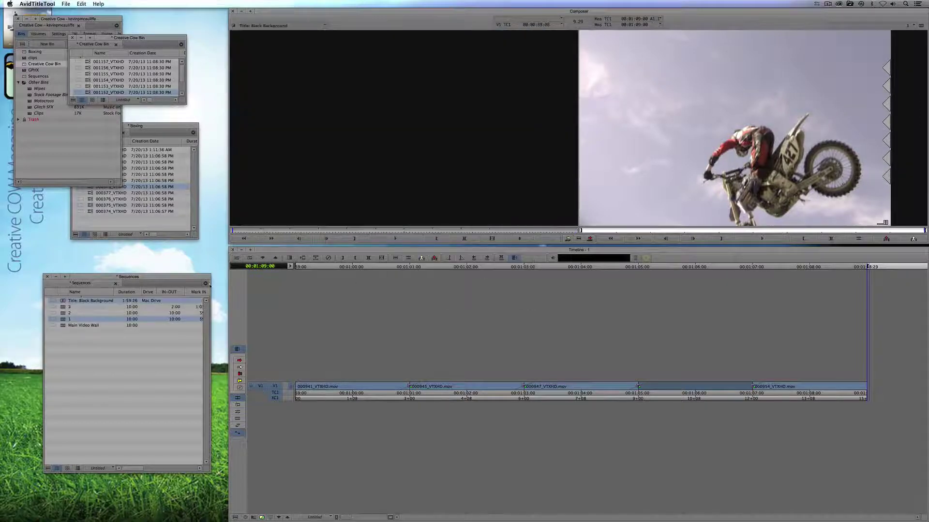
# Load the Black Background title as the source and overwrite the empty gap in sequence 1 with it.
pyautogui.click(68, 355)
pyautogui.moveTo(63, 301); pyautogui.dragTo(323, 194)
pyautogui.click(679, 398)
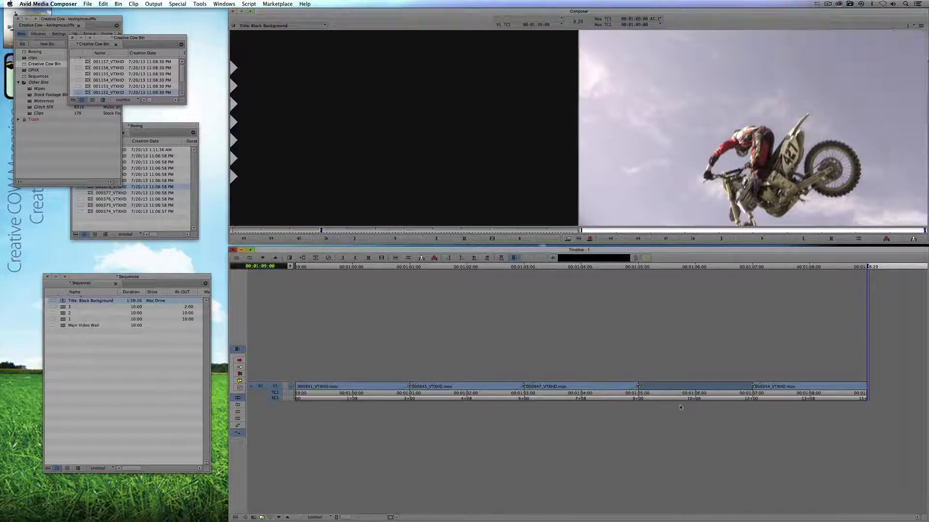
pyautogui.press('b')
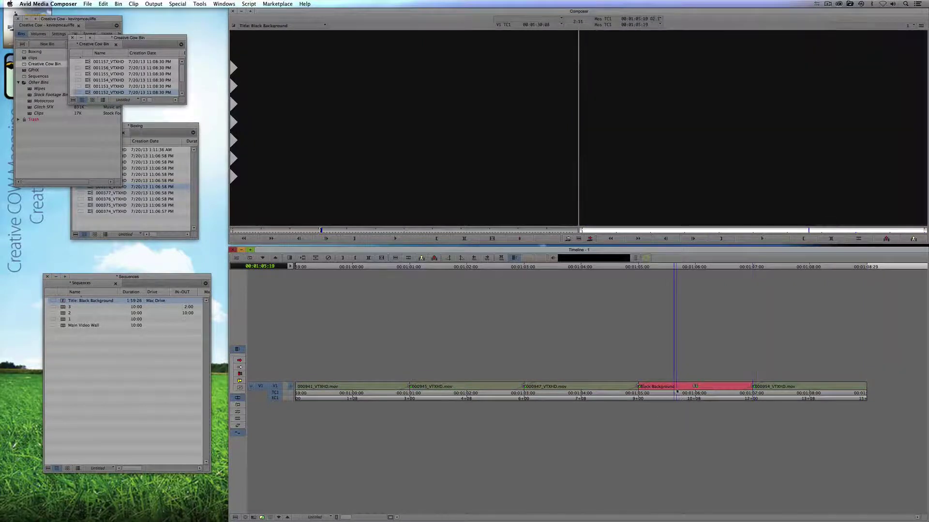
# Open sequence 2, mark its empty gap, and overwrite it with the Black Background title.
pyautogui.doubleClick(70, 313)
pyautogui.click(488, 387)
pyautogui.press('t')
pyautogui.press('b')
# Open sequence 3, mark the empty gap between its second and third shots, and overwrite it with the Black Background title.
pyautogui.click(63, 307)
pyautogui.doubleClick(63, 307)
pyautogui.moveTo(544, 387); pyautogui.dragTo(571, 388)
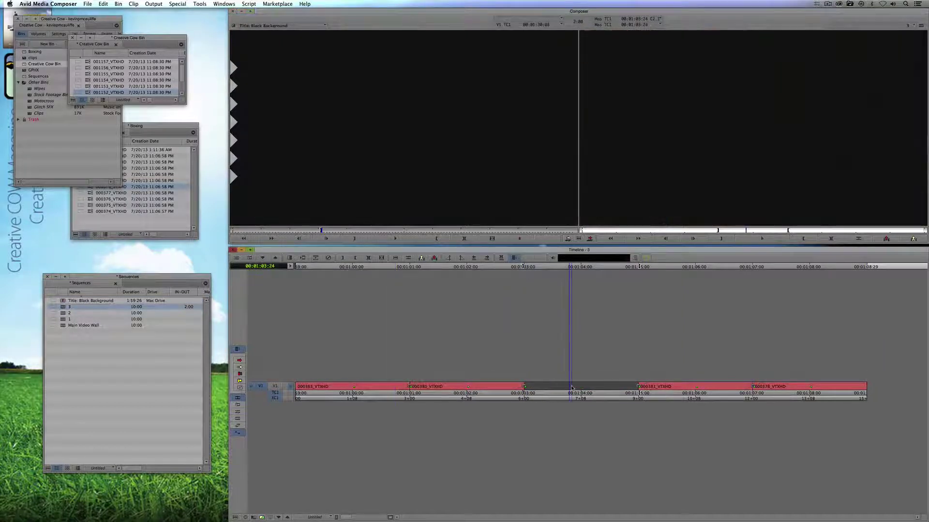
pyautogui.press('t')
pyautogui.press('b')
pyautogui.click(565, 389)
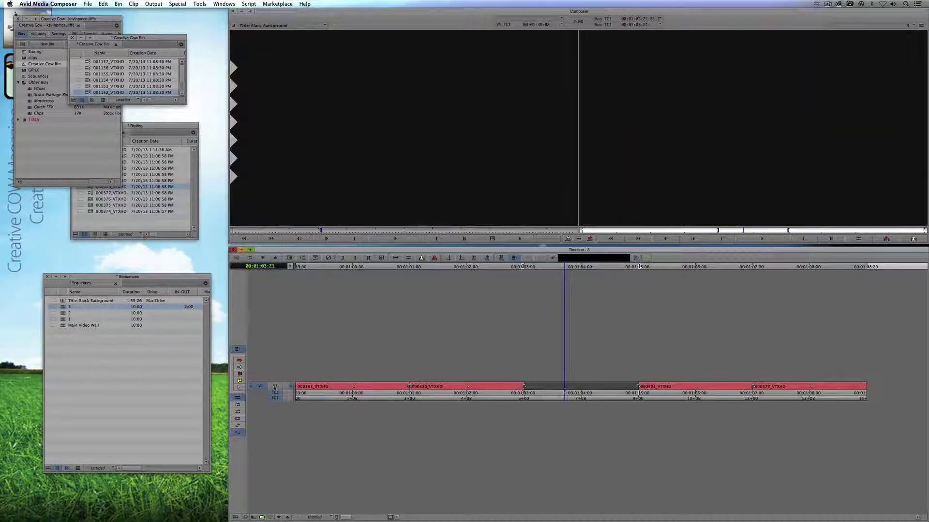
pyautogui.press('b')
pyautogui.moveTo(594, 396); pyautogui.dragTo(563, 396)
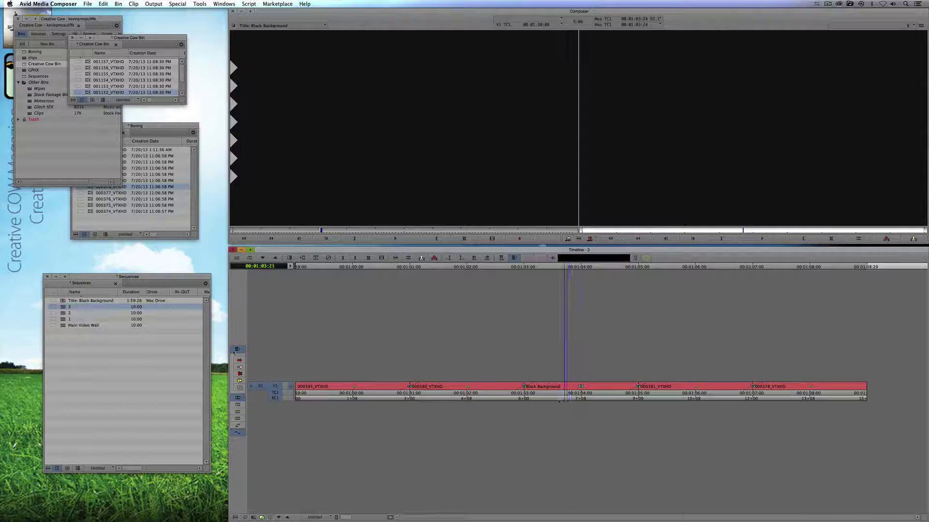
# Reopen Main Video Wall, expand V1's nest, and overwrite the marked gap in its nested track with the Black Background title.
pyautogui.doubleClick(83, 325)
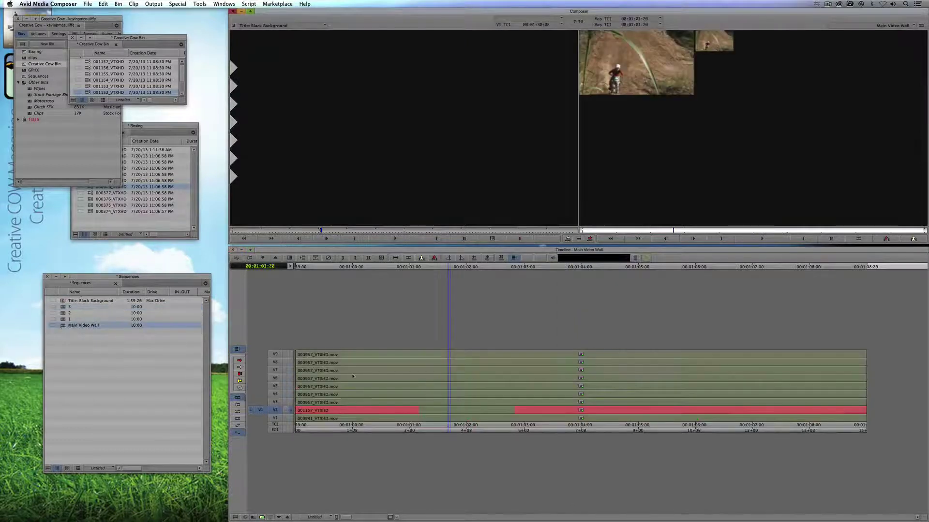
pyautogui.doubleClick(438, 419)
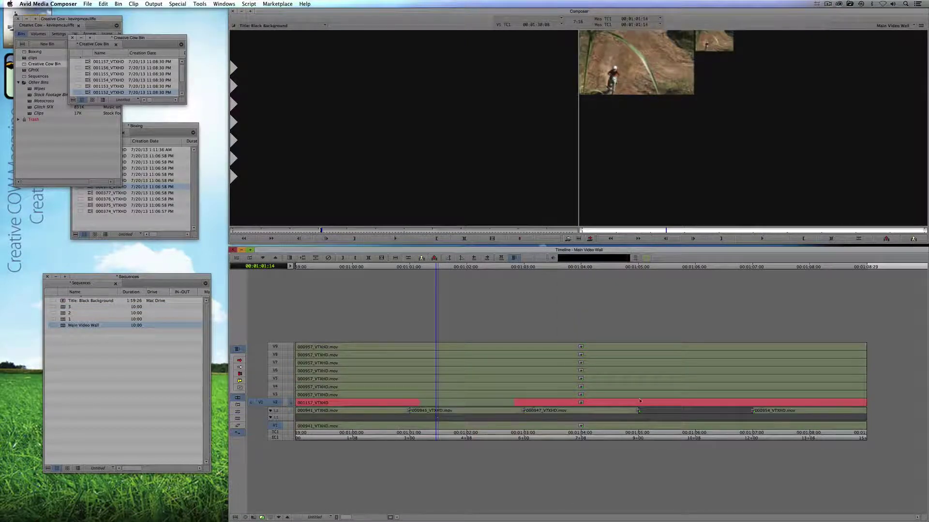
pyautogui.click(682, 414)
pyautogui.click(272, 410)
pyautogui.press('t')
pyautogui.press('w')
pyautogui.press('b')
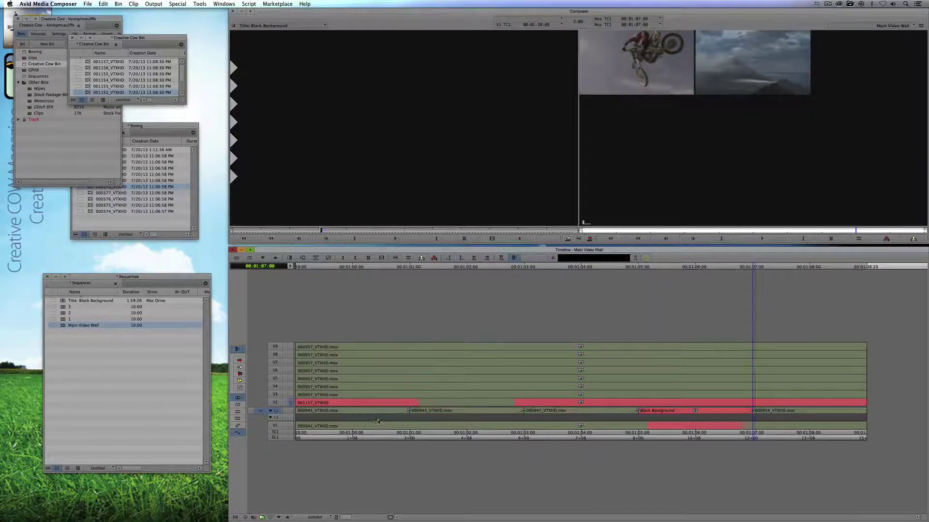
# Expand V2's nest, patch the source to its nested track, and overwrite the gap there with the Black Background title.
pyautogui.click(467, 418)
pyautogui.doubleClick(497, 402)
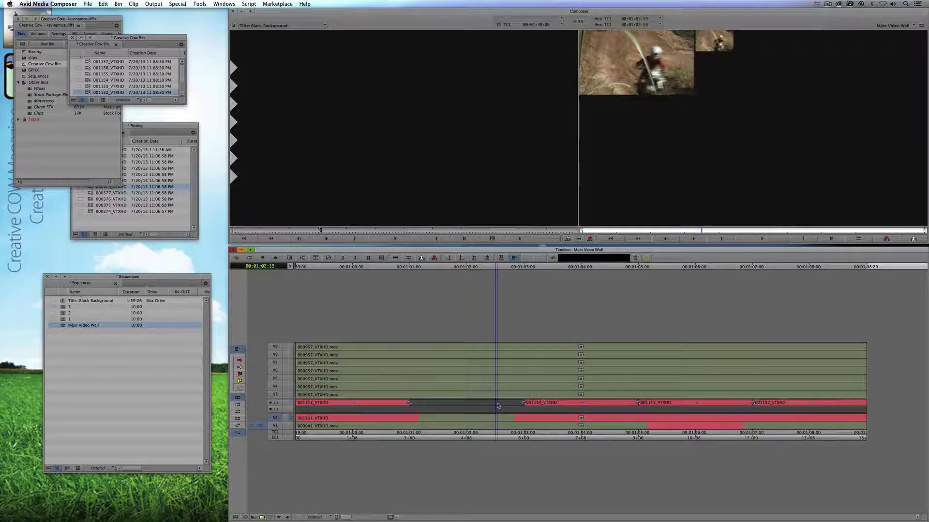
pyautogui.click(455, 407)
pyautogui.moveTo(261, 426); pyautogui.dragTo(272, 403)
pyautogui.press('b')
pyautogui.click(453, 412)
# Play and scrub through Main Video Wall from the start to check the filled gaps in V1 and V2.
pyautogui.press('Home')
pyautogui.press('space')
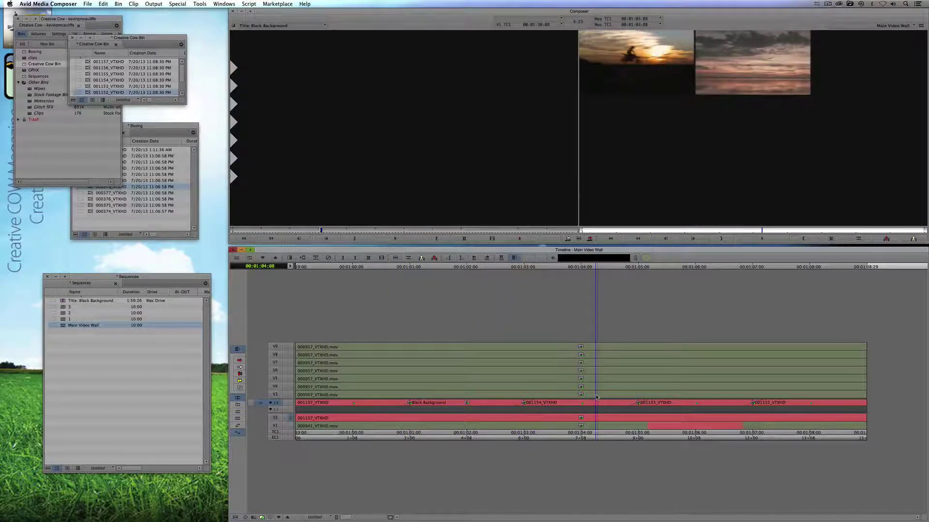
pyautogui.moveTo(767, 406); pyautogui.dragTo(282, 395)
# Expand the V3 clip's nested layers, load sequence 3 as the source, and mark its full 10:00 duration.
pyautogui.doubleClick(387, 396)
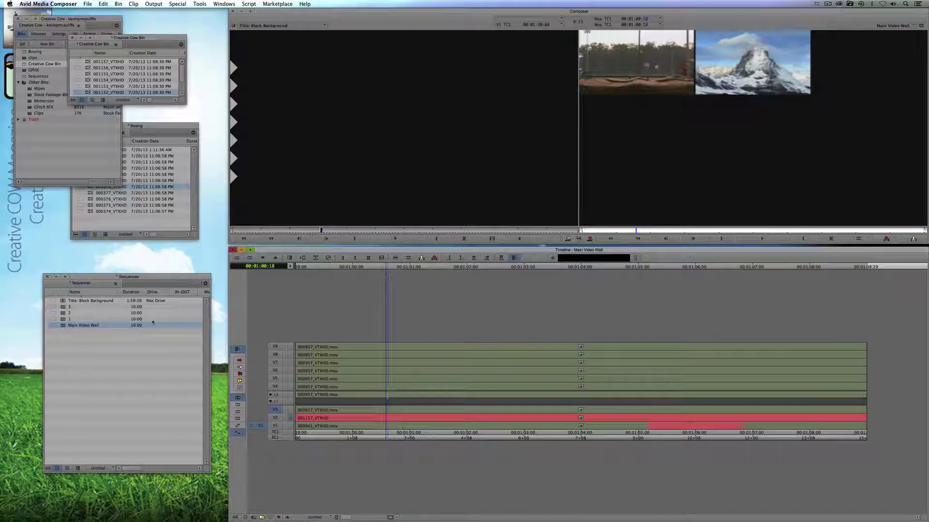
pyautogui.click(63, 308)
pyautogui.click(63, 307)
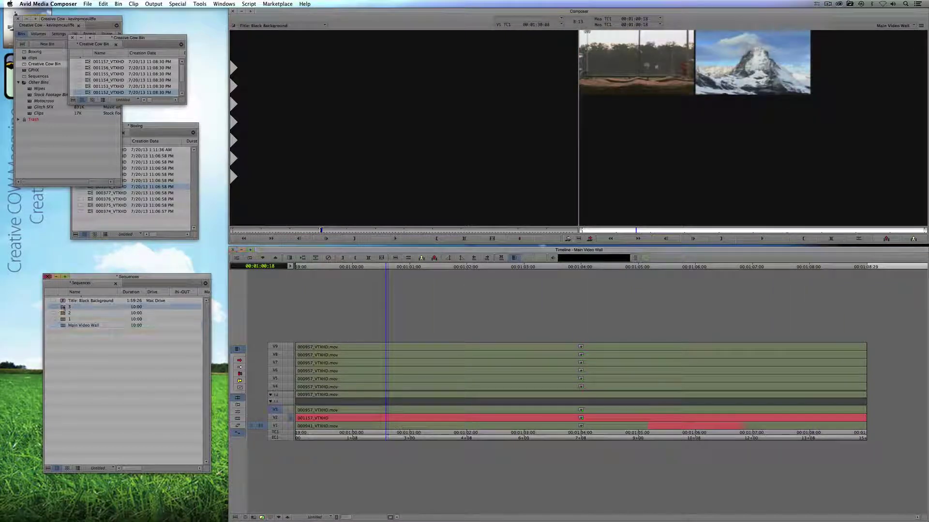
pyautogui.moveTo(63, 307); pyautogui.dragTo(321, 135)
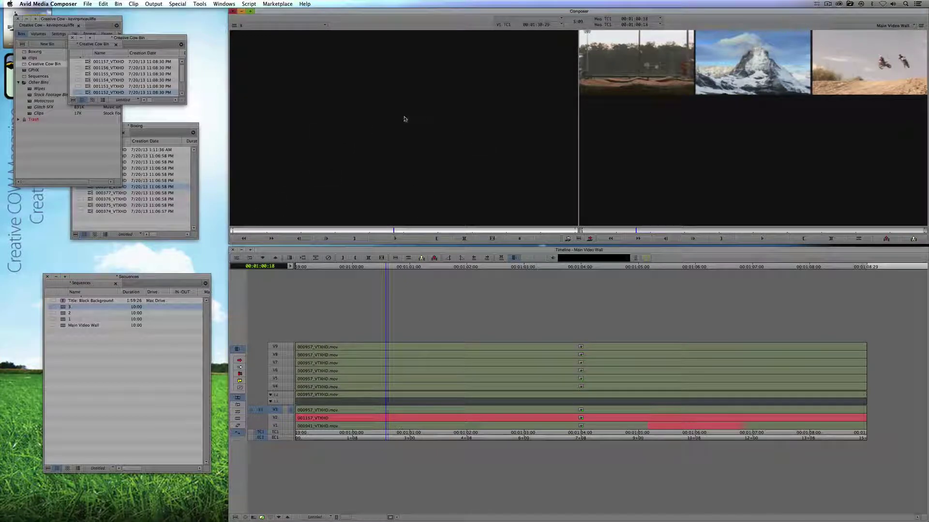
pyautogui.press('space')
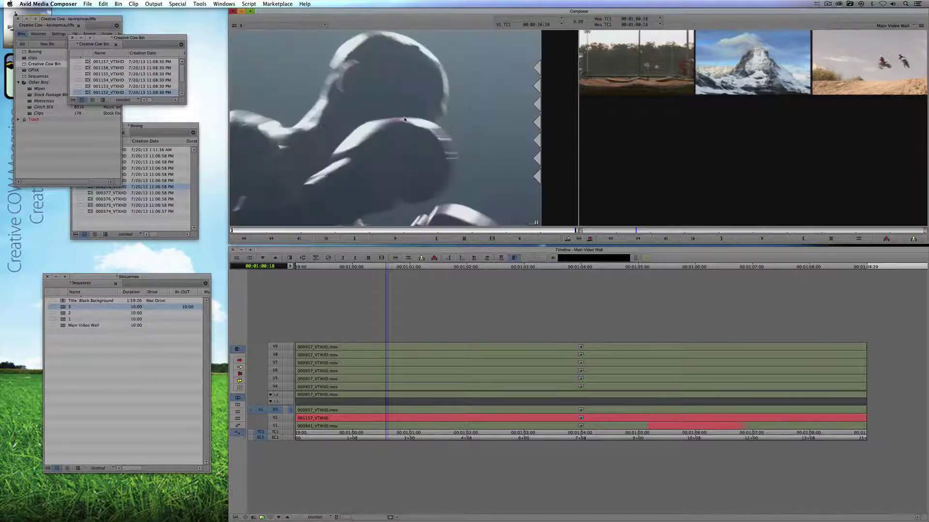
# Patch the source video to the track nested in V3, mark the placeholder clip, and overwrite it with sequence 3.
pyautogui.click(274, 398)
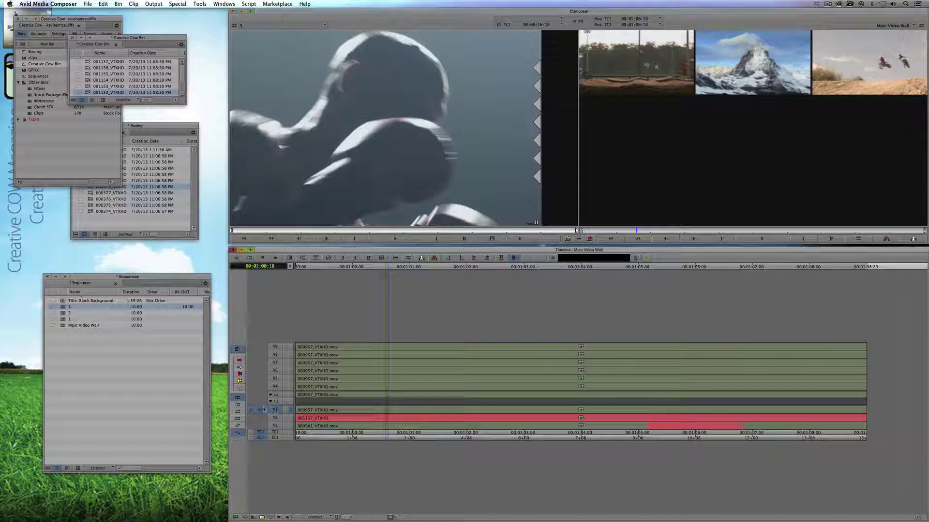
pyautogui.click(273, 396)
pyautogui.click(407, 401)
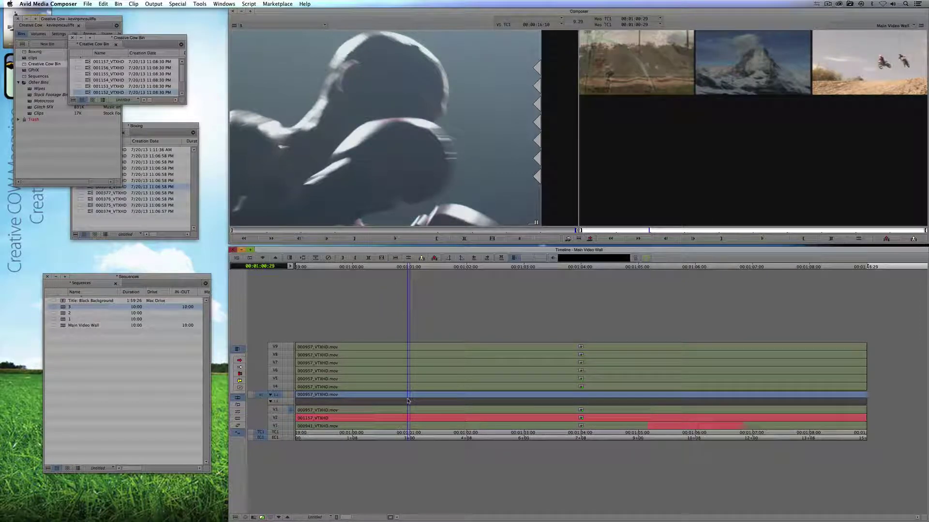
pyautogui.press('b')
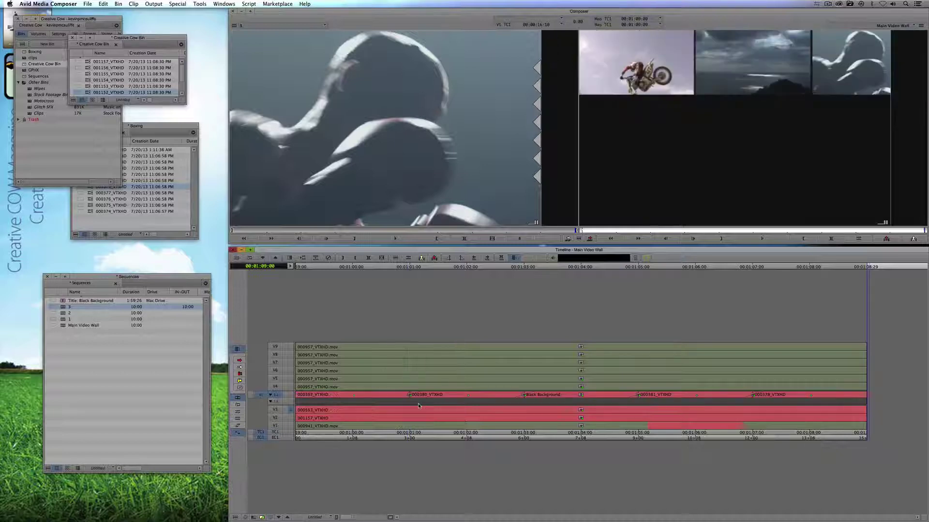
# Scrub through the wall to check the new V3 content, and collapse V3's nested layers.
pyautogui.moveTo(338, 401); pyautogui.dragTo(296, 362)
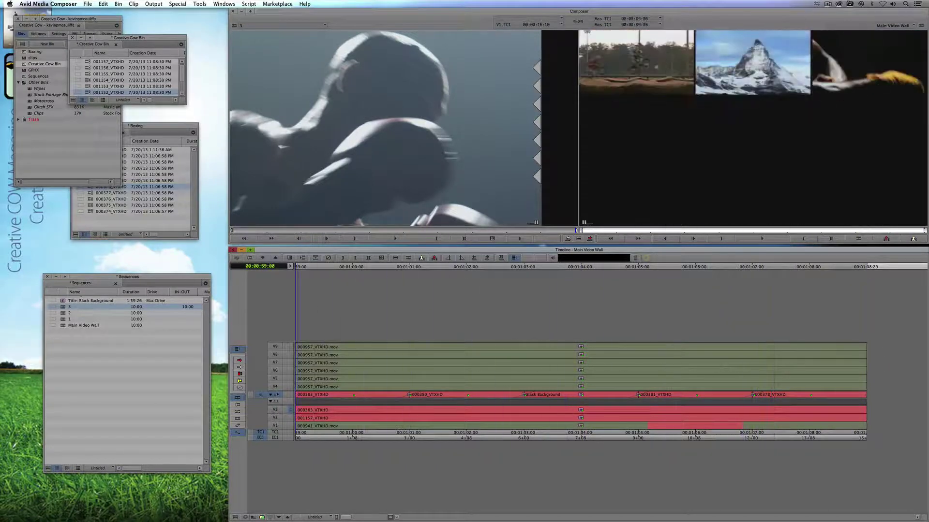
pyautogui.doubleClick(546, 411)
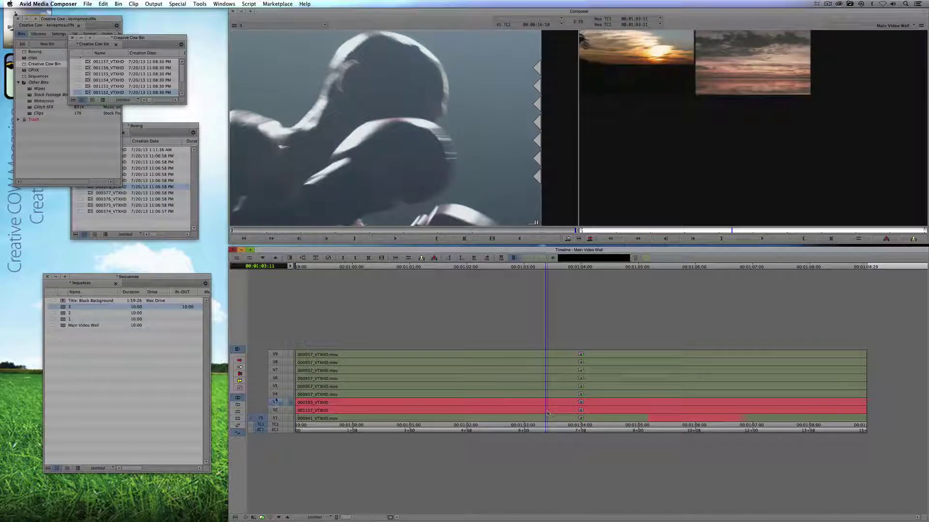
# Expand the V4 clip's nested layers, load sequence 1 as the source, and mark its full duration.
pyautogui.click(405, 397)
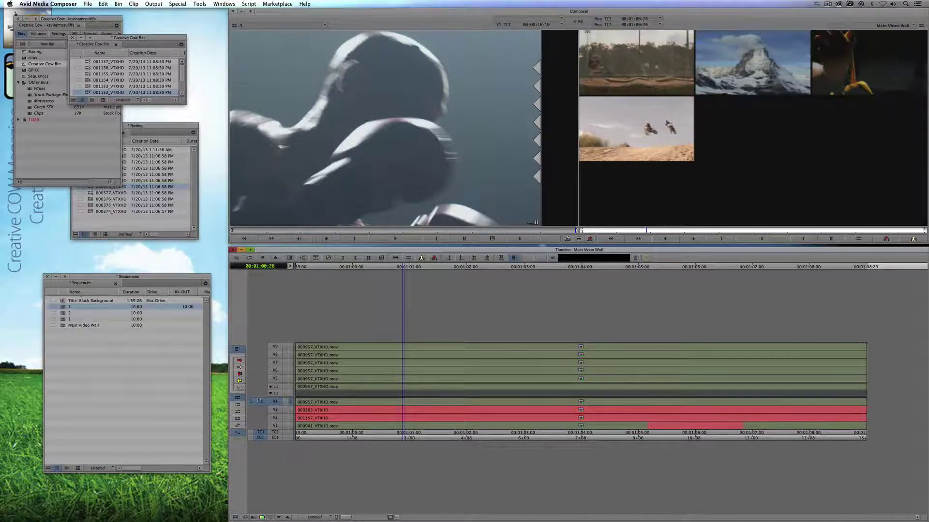
pyautogui.moveTo(63, 320); pyautogui.dragTo(310, 176)
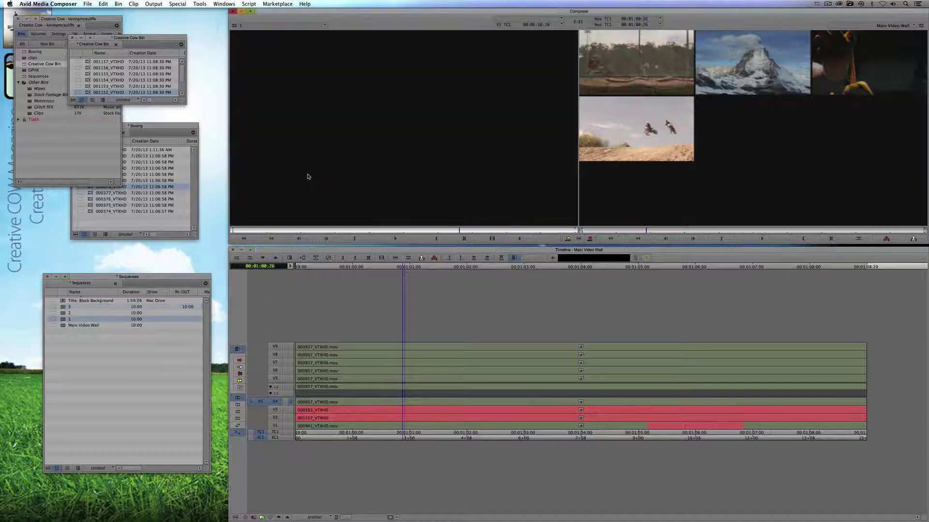
pyautogui.press('Home')
pyautogui.press('i')
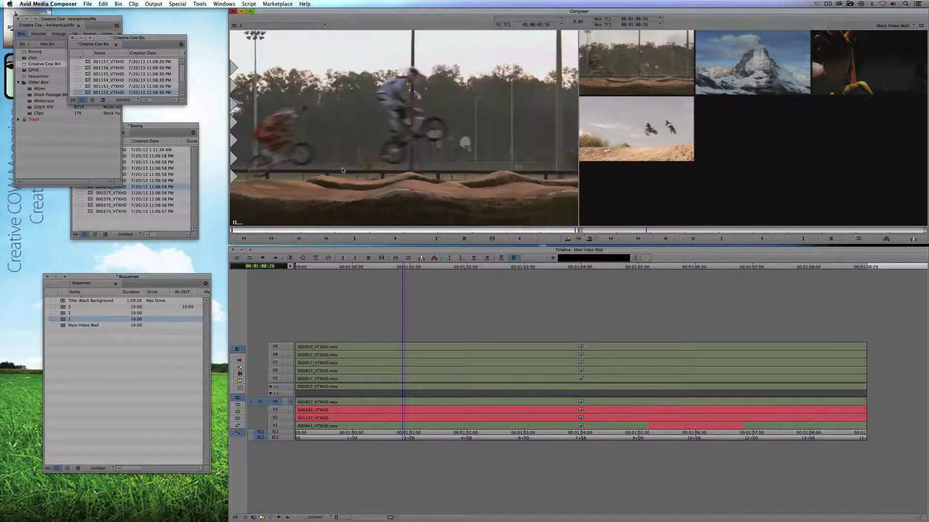
pyautogui.press('End')
pyautogui.press('o')
# Patch the source video to the track nested in V4 and overwrite its placeholder clip with sequence 1.
pyautogui.click(259, 403)
pyautogui.moveTo(260, 405); pyautogui.dragTo(275, 387)
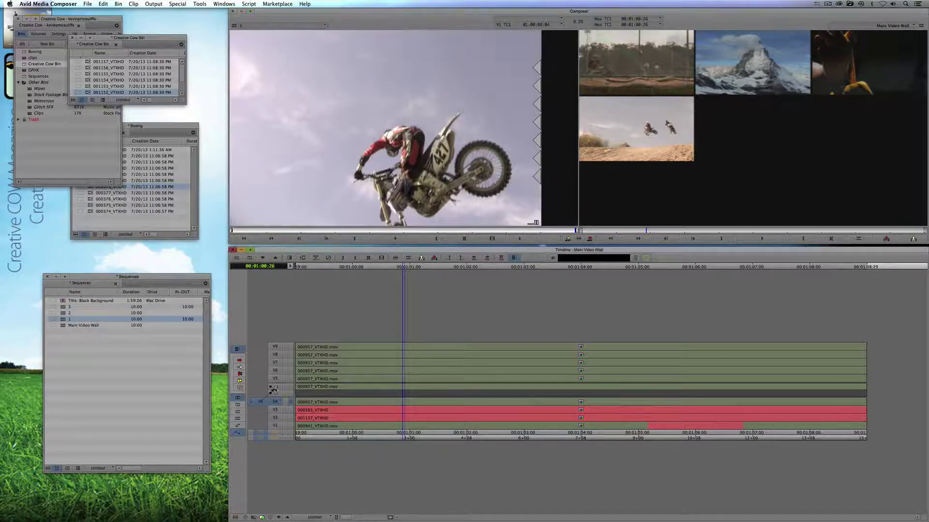
pyautogui.click(350, 387)
pyautogui.press('b')
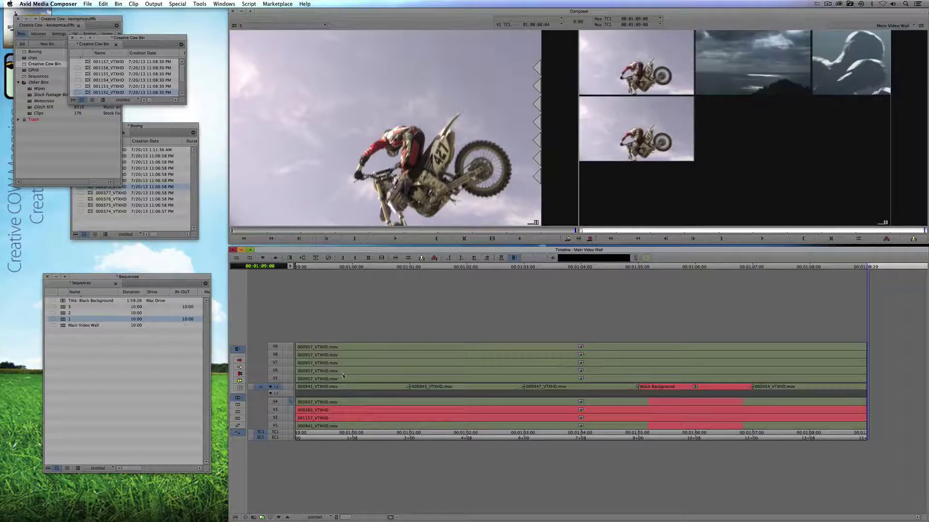
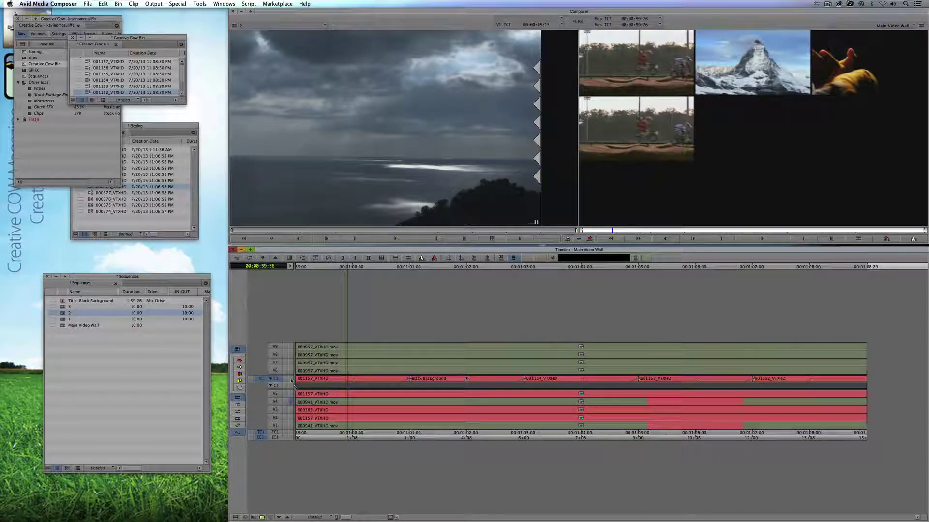
# Collapse V5's nested layers, expand those of V4, and load sequence 3 as the source.
pyautogui.doubleClick(369, 393)
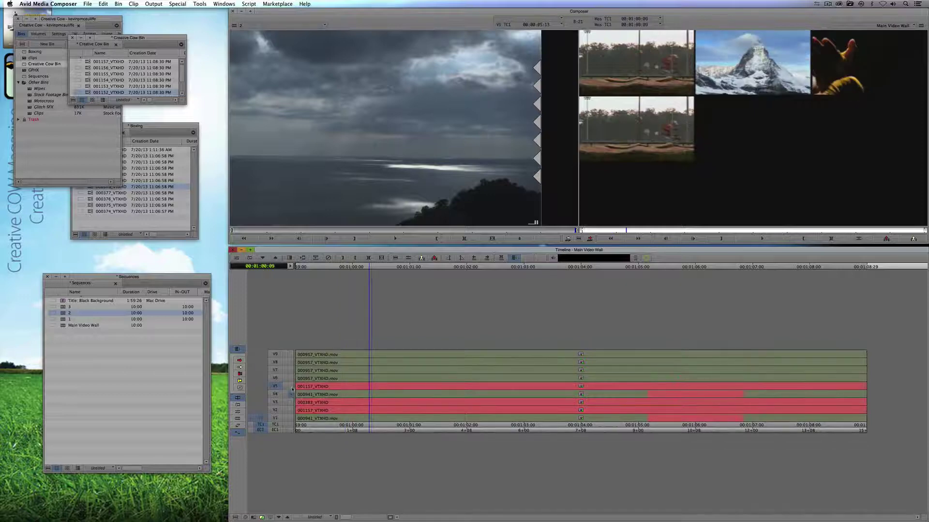
pyautogui.click(275, 394)
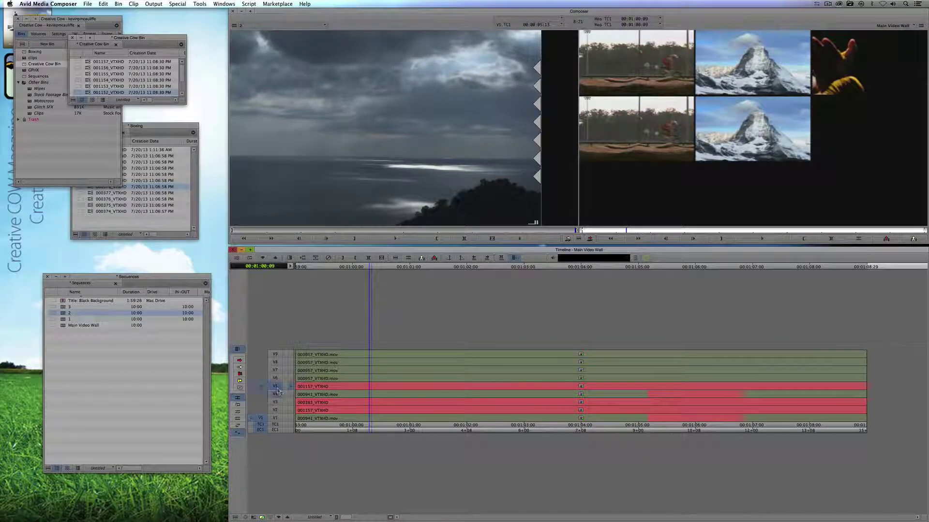
pyautogui.click(276, 386)
pyautogui.click(365, 397)
pyautogui.doubleClick(366, 396)
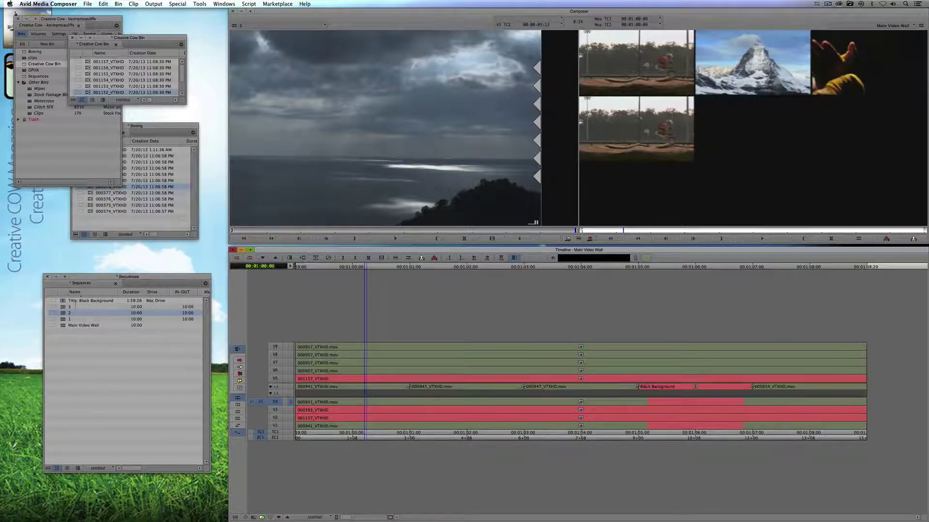
pyautogui.moveTo(63, 307); pyautogui.dragTo(344, 160)
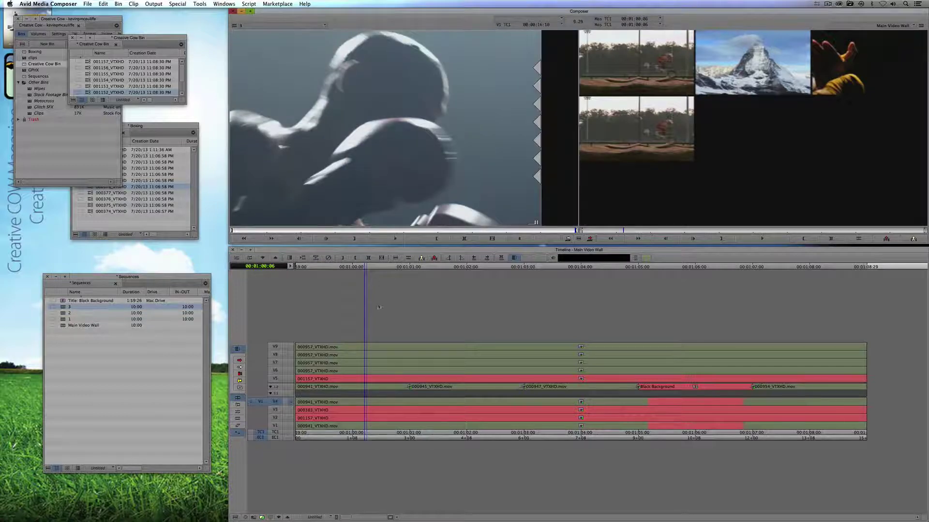
# Patch the source to V4's nested track, overwrite its full duration with sequence 3, and collapse V4's nested layers.
pyautogui.click(275, 387)
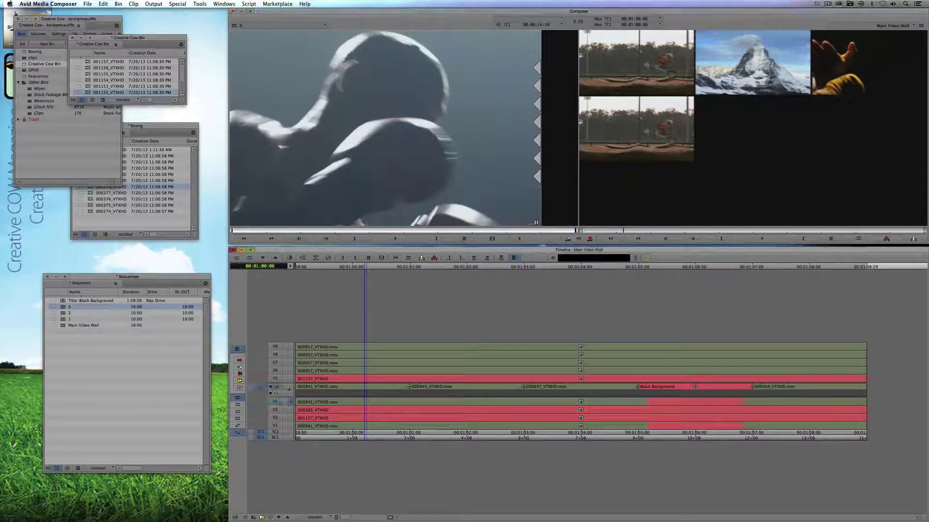
pyautogui.press('Home')
pyautogui.press('i')
pyautogui.moveTo(767, 381); pyautogui.dragTo(868, 382)
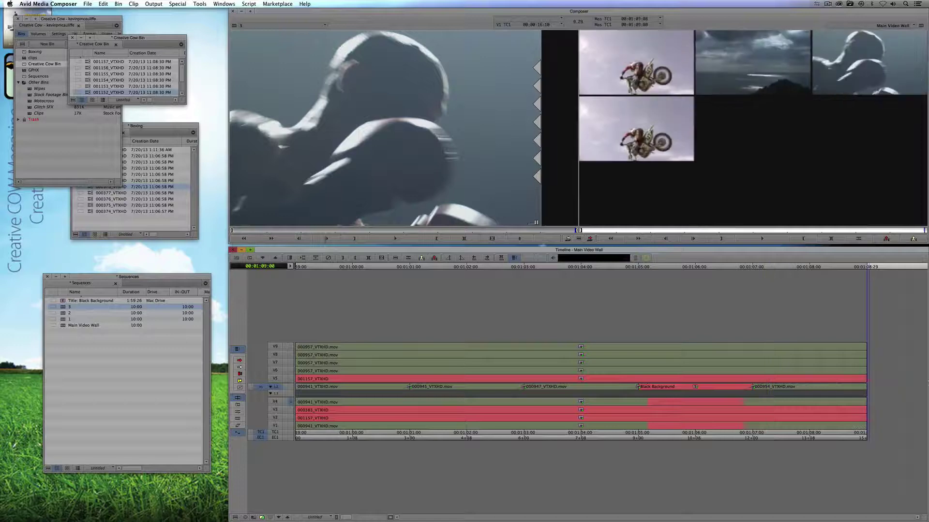
pyautogui.press('o')
pyautogui.press('b')
pyautogui.moveTo(677, 382); pyautogui.dragTo(295, 403)
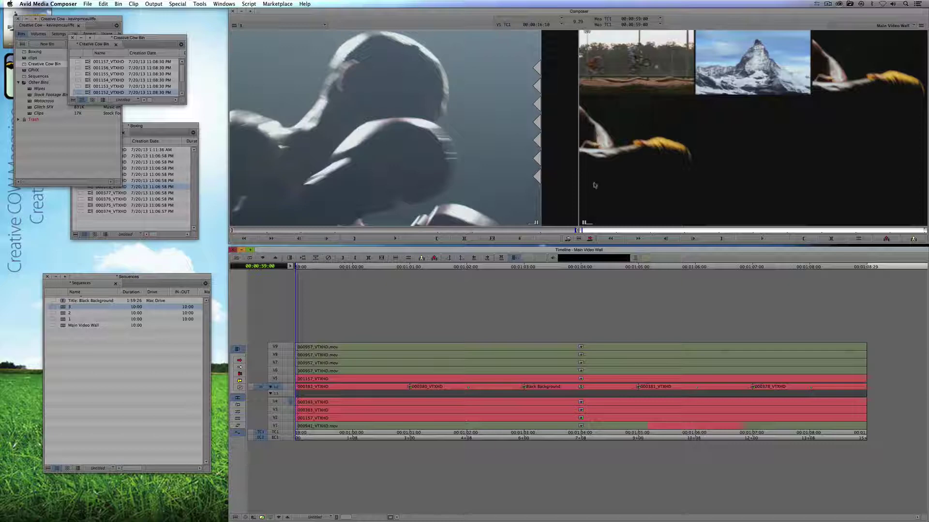
pyautogui.click(562, 402)
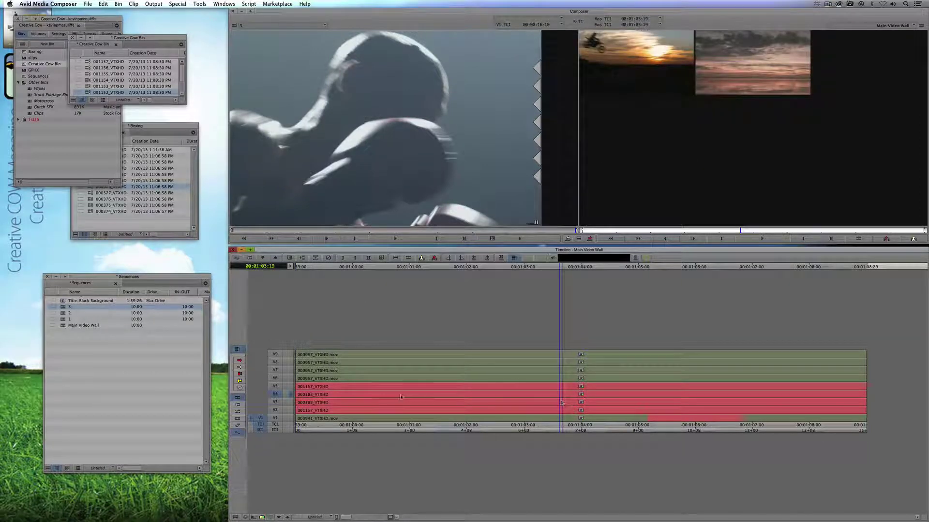
# Replace the content nested in V5 with sequence 1, check the wall, and collapse V5's nested layers.
pyautogui.doubleClick(391, 386)
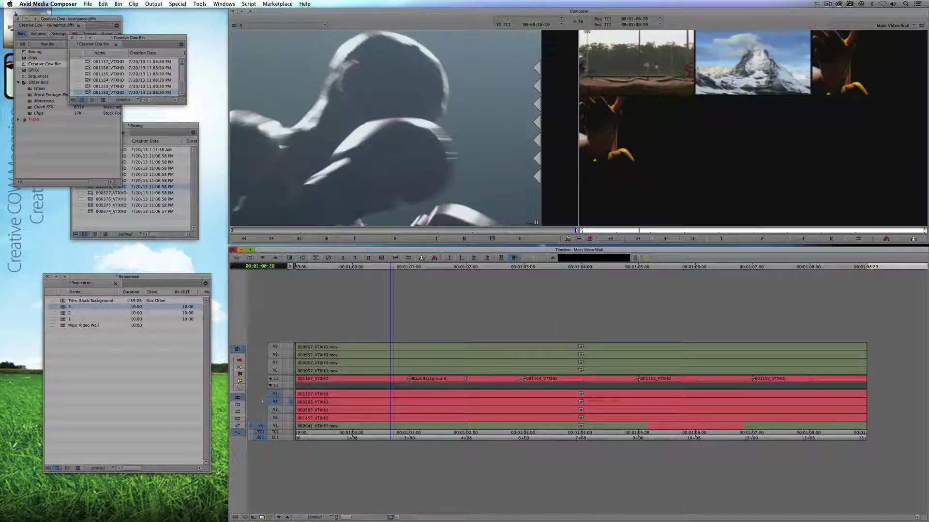
pyautogui.moveTo(63, 319); pyautogui.dragTo(306, 166)
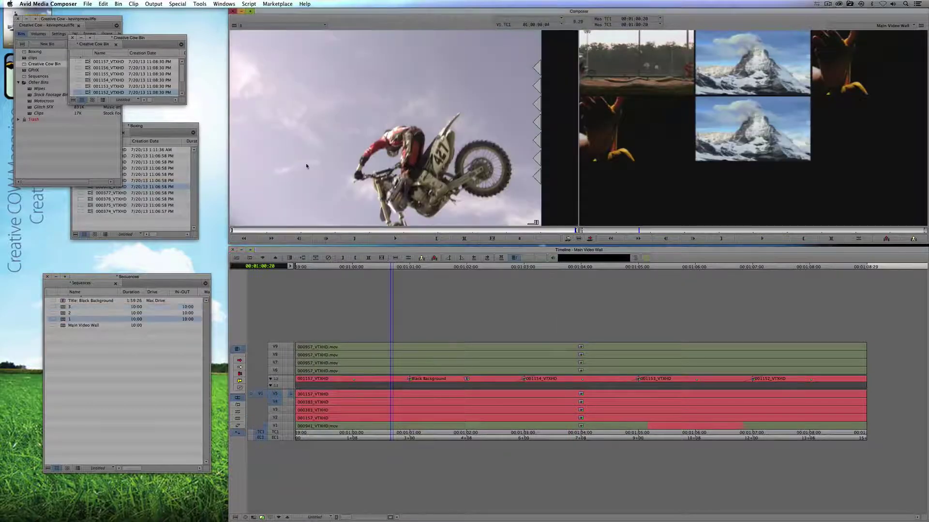
pyautogui.moveTo(261, 394); pyautogui.dragTo(926, 377)
pyautogui.press('b')
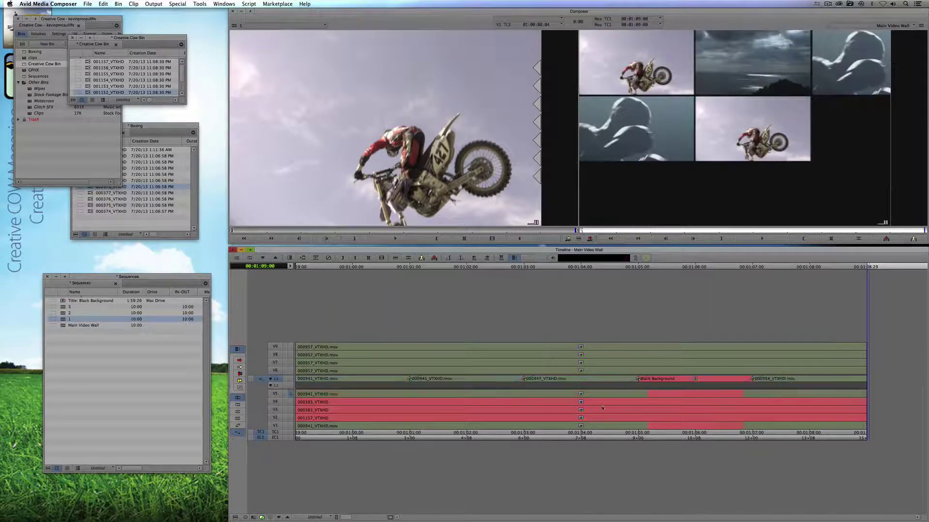
pyautogui.moveTo(601, 409); pyautogui.dragTo(306, 393)
pyautogui.press('Home')
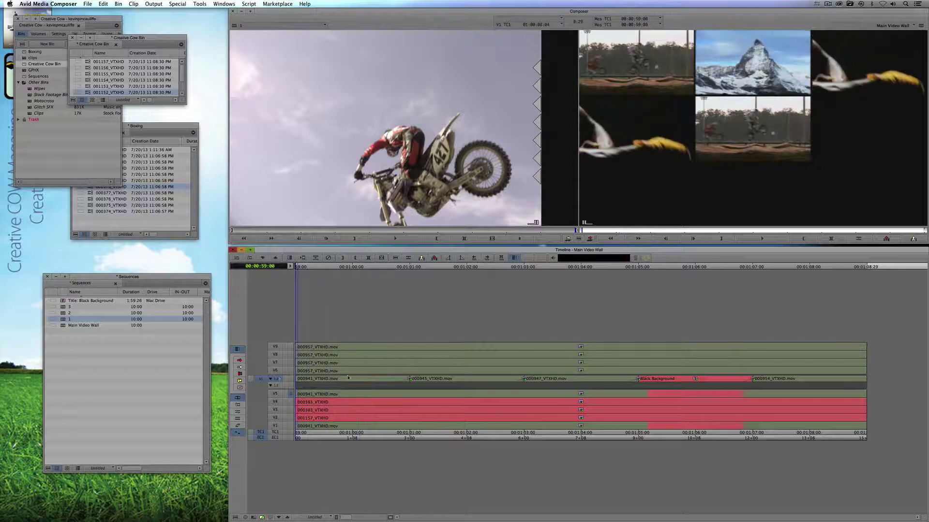
pyautogui.doubleClick(441, 392)
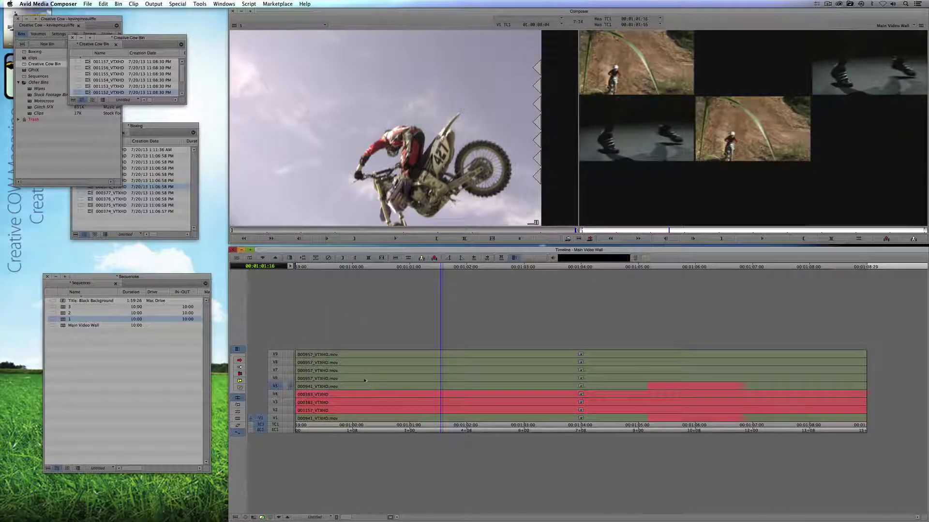
# Expand V6's nested layers, patch the source video to the nested track, and load sequence 1 as the source.
pyautogui.doubleClick(359, 381)
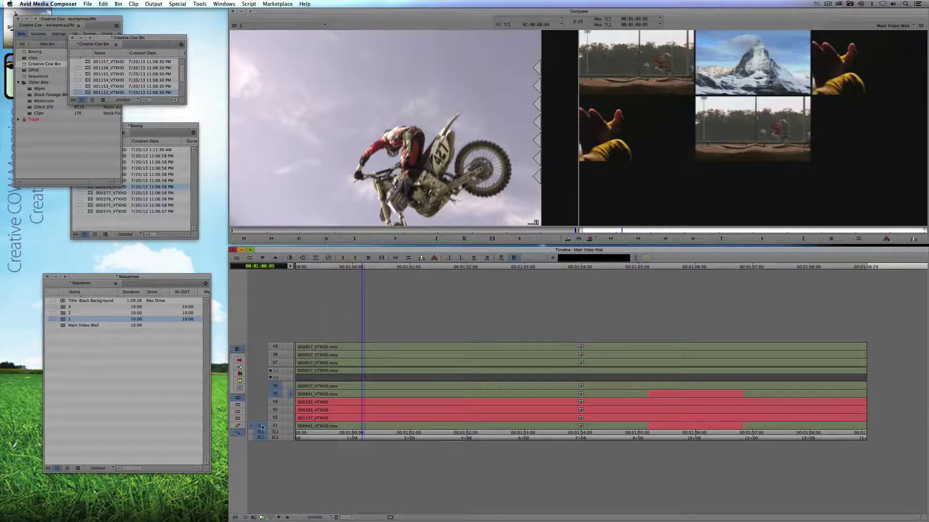
pyautogui.moveTo(262, 427); pyautogui.dragTo(275, 371)
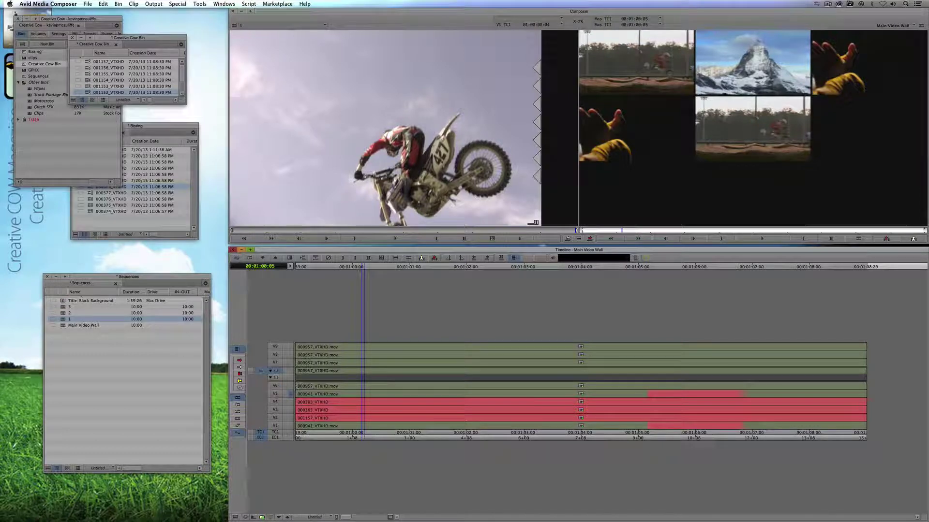
pyautogui.moveTo(64, 307); pyautogui.dragTo(166, 258)
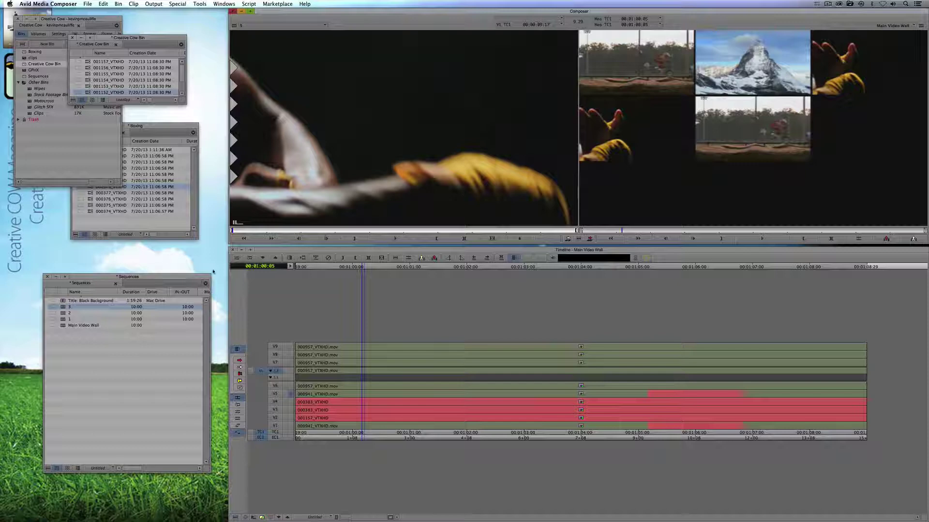
pyautogui.click(68, 320)
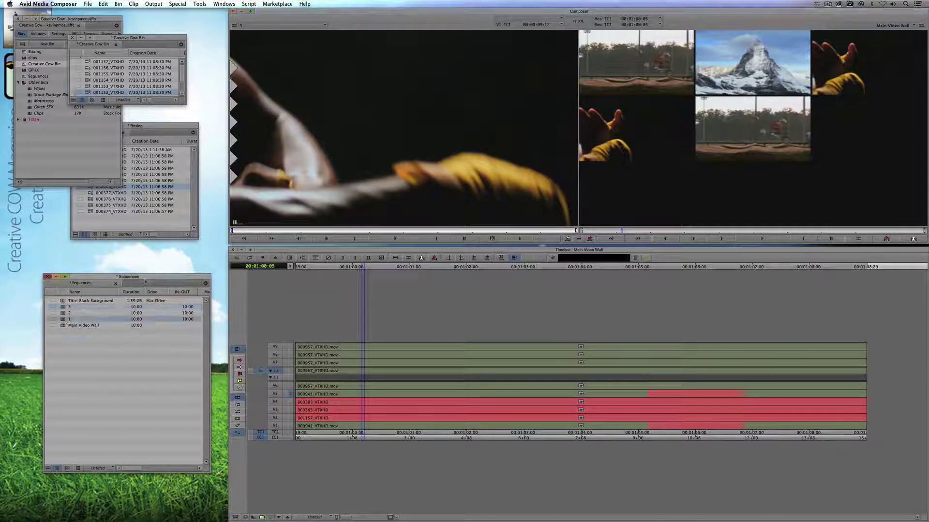
pyautogui.moveTo(69, 319); pyautogui.dragTo(344, 182)
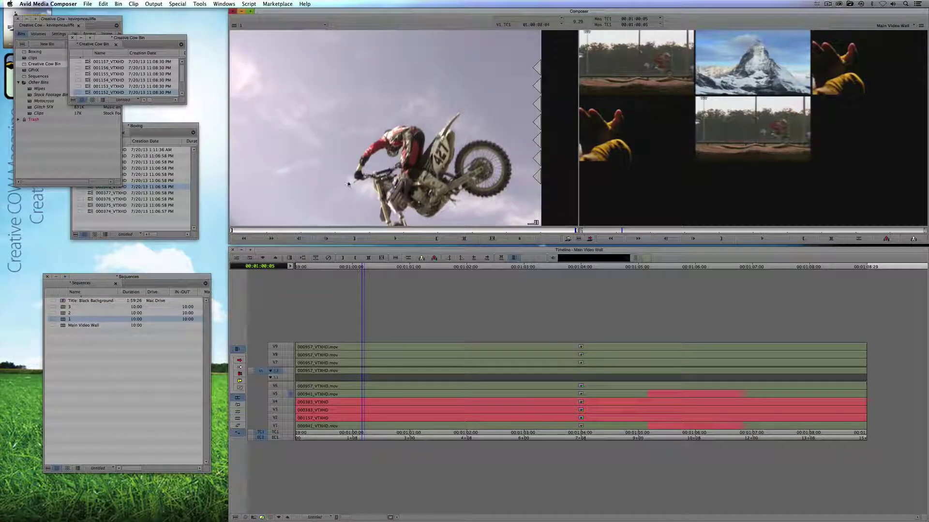
# Mark the placeholder clip nested in V6, overwrite it with sequence 1, and scrub the wall to check it.
pyautogui.click(384, 369)
pyautogui.press('t')
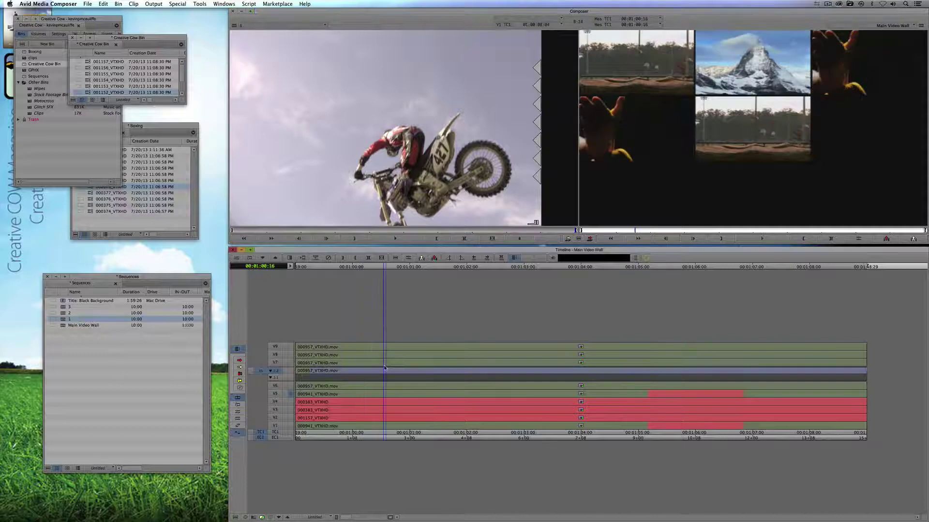
pyautogui.press('b')
pyautogui.click(385, 370)
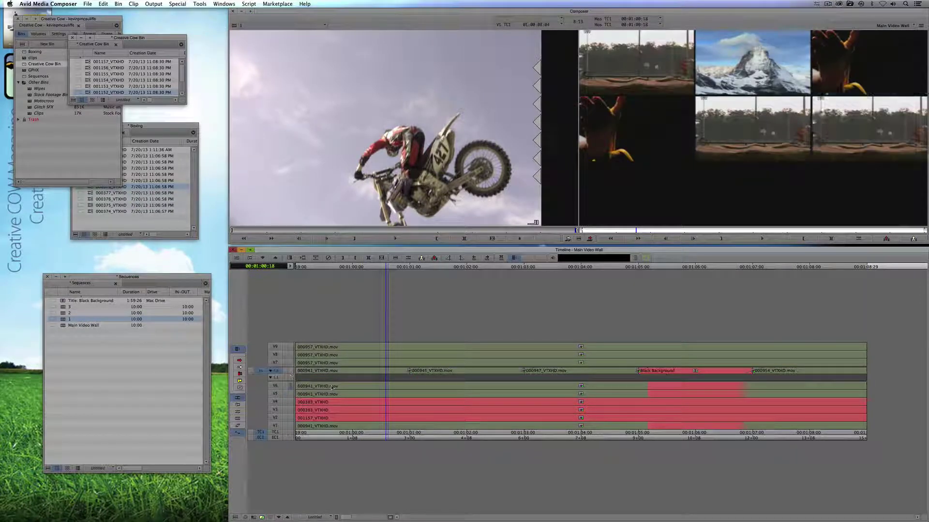
pyautogui.moveTo(405, 390)
pyautogui.mouseDown()
pyautogui.moveTo(308, 389)
pyautogui.moveTo(394, 390)
pyautogui.mouseUp()
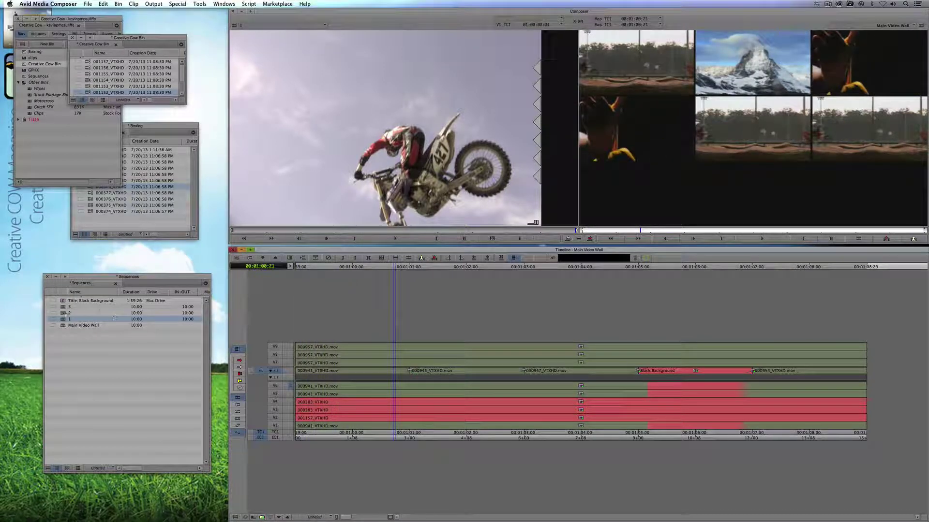
# Load sequence 2, overwrite the full content nested in V6 with it, and collapse V6's nested layers.
pyautogui.moveTo(68, 313); pyautogui.dragTo(390, 198)
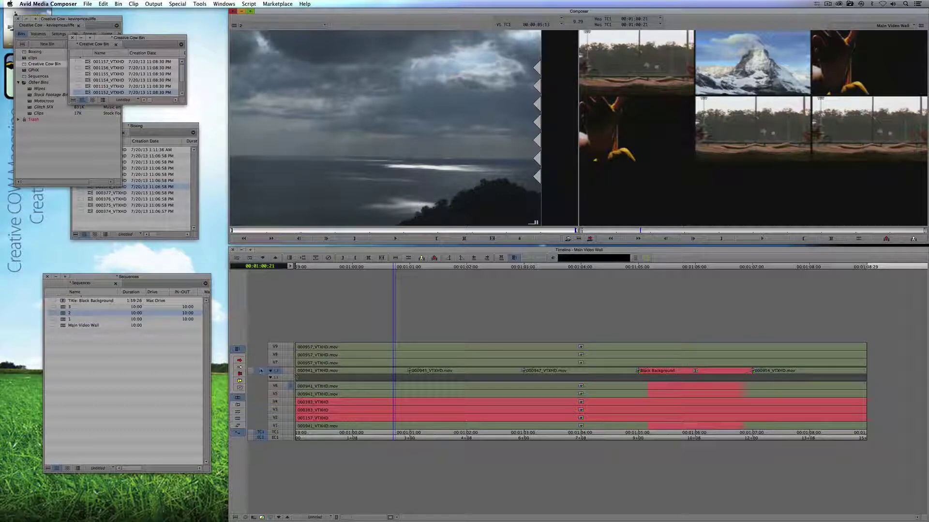
pyautogui.press('space')
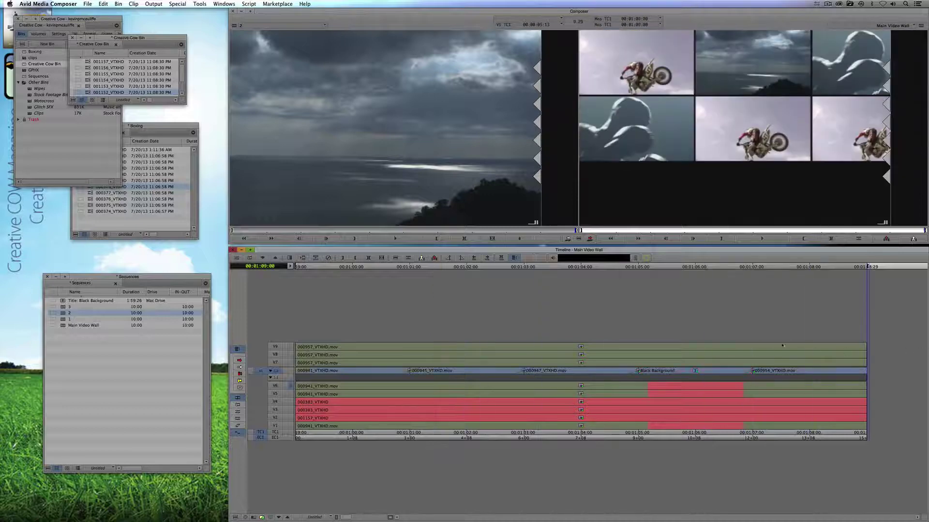
pyautogui.click(432, 382)
pyautogui.press('b')
pyautogui.moveTo(429, 382); pyautogui.dragTo(293, 381)
pyautogui.doubleClick(397, 387)
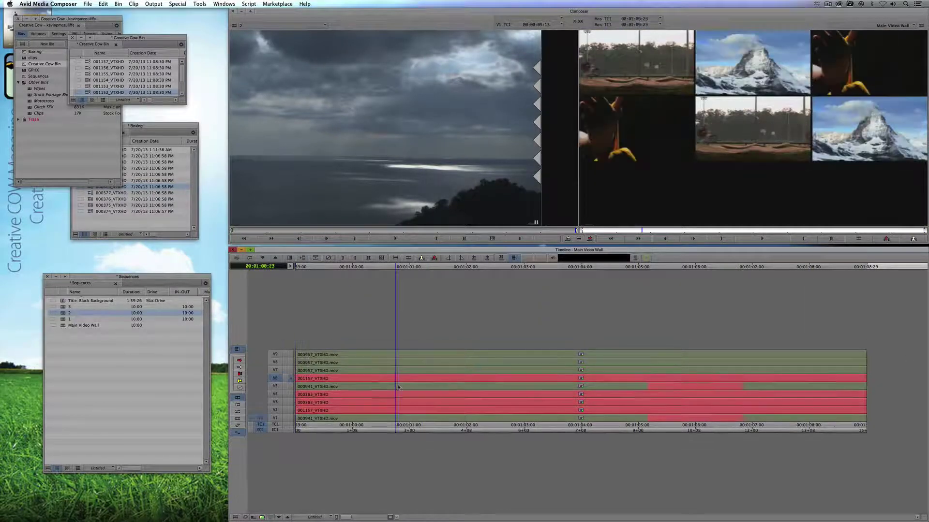
# Expand V7's nested layers, patch the source to the nested track, overwrite the marked placeholder with sequence 2, and collapse the layers.
pyautogui.moveTo(398, 387); pyautogui.dragTo(269, 370)
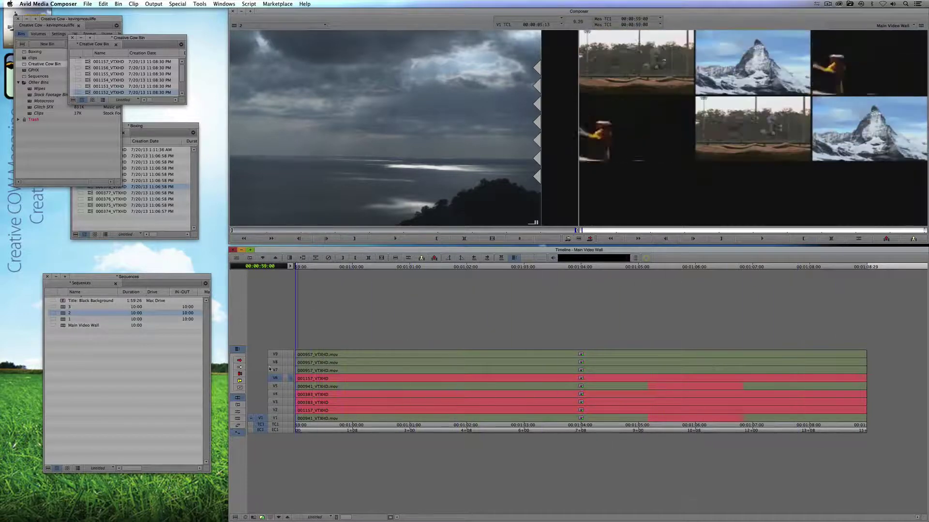
pyautogui.doubleClick(330, 371)
pyautogui.moveTo(260, 425); pyautogui.dragTo(276, 364)
pyautogui.click(324, 366)
pyautogui.press('t')
pyautogui.press('b')
pyautogui.moveTo(359, 367); pyautogui.dragTo(270, 366)
pyautogui.doubleClick(380, 378)
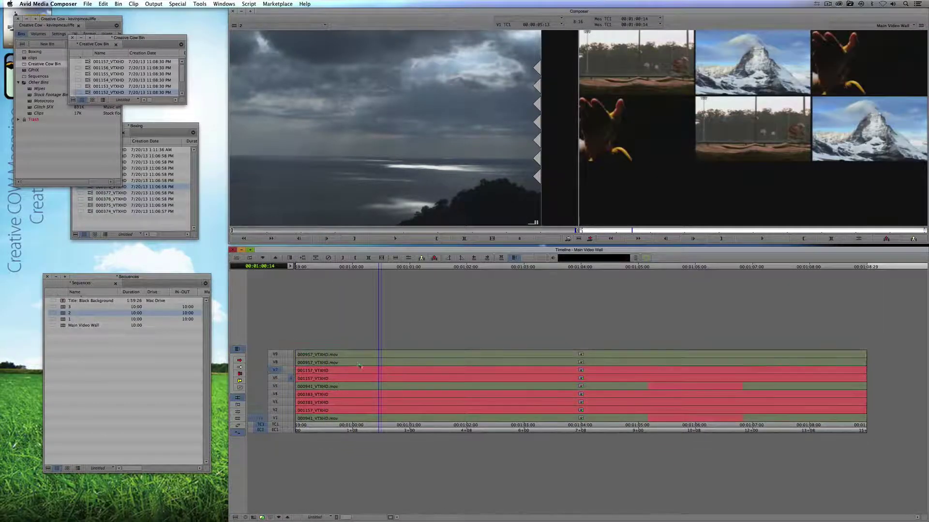
# Expand the V8 clip's nested layers and load sequence 3 as the source.
pyautogui.doubleClick(358, 363)
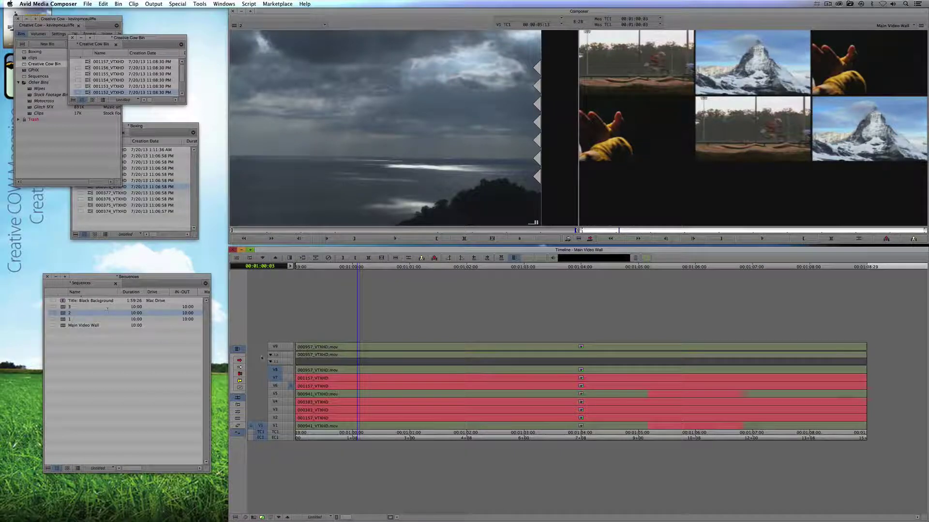
pyautogui.click(291, 371)
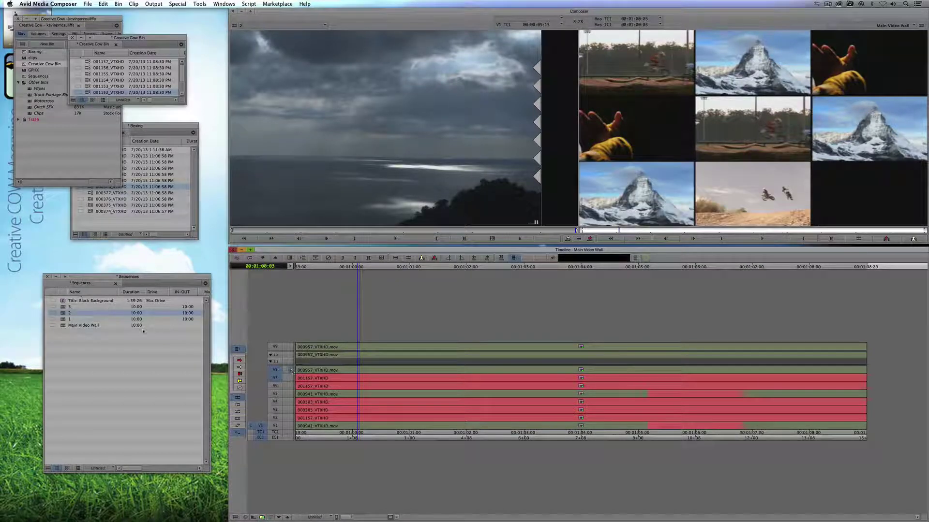
pyautogui.doubleClick(67, 306)
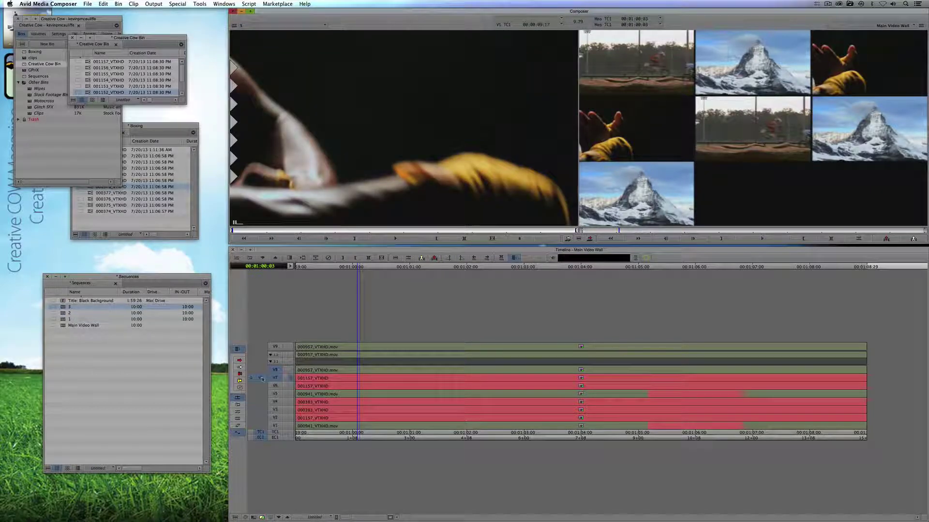
# Patch the source to the track nested in V8, overwrite the marked placeholder with sequence 3, and scrub back to the wall's start.
pyautogui.moveTo(262, 379); pyautogui.dragTo(275, 355)
pyautogui.click(346, 361)
pyautogui.press('t')
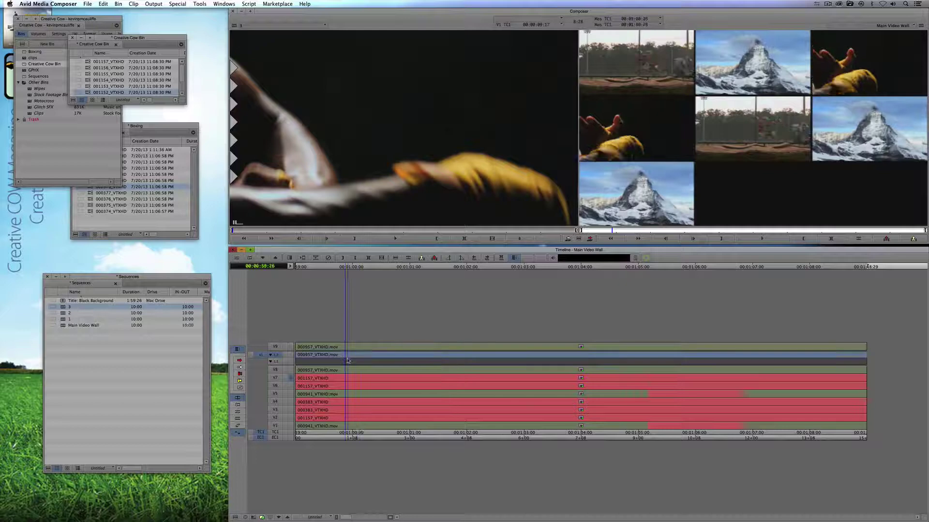
pyautogui.press('b')
pyautogui.click(342, 361)
pyautogui.click(290, 370)
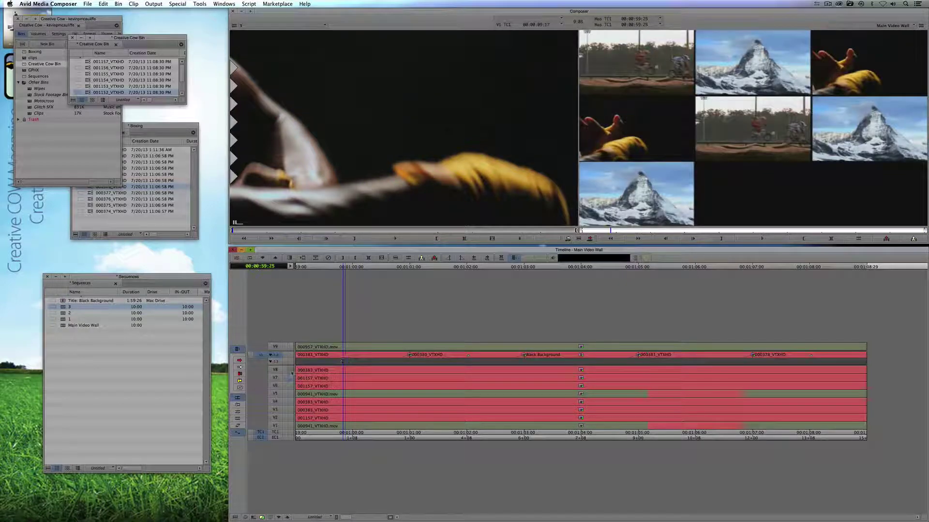
pyautogui.moveTo(343, 349); pyautogui.dragTo(293, 349)
pyautogui.press('Home')
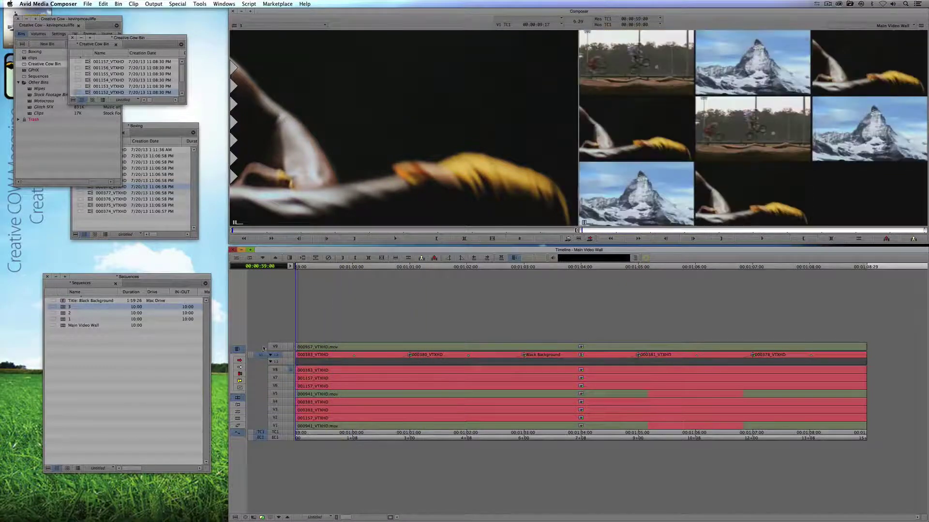
# Expand V9's nested layers, patch the source to the nested track, load sequence 1, and mark the placeholder clip.
pyautogui.click(404, 349)
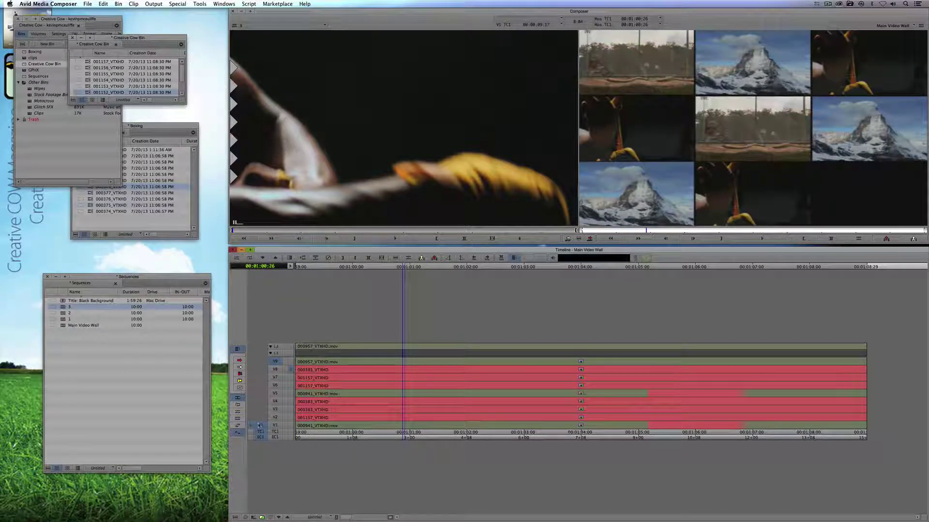
pyautogui.moveTo(258, 425); pyautogui.dragTo(276, 347)
pyautogui.moveTo(64, 320); pyautogui.dragTo(329, 189)
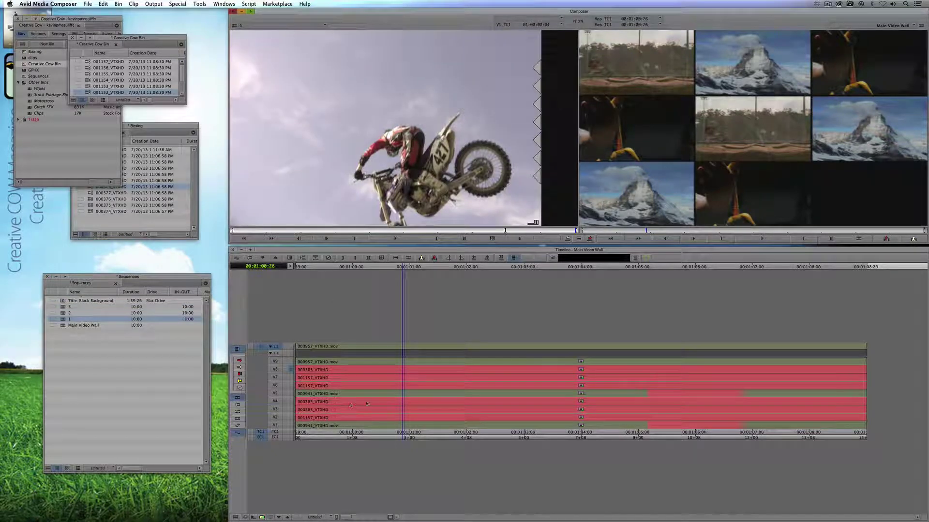
pyautogui.moveTo(408, 349); pyautogui.dragTo(391, 350)
pyautogui.press('t')
pyautogui.press('b')
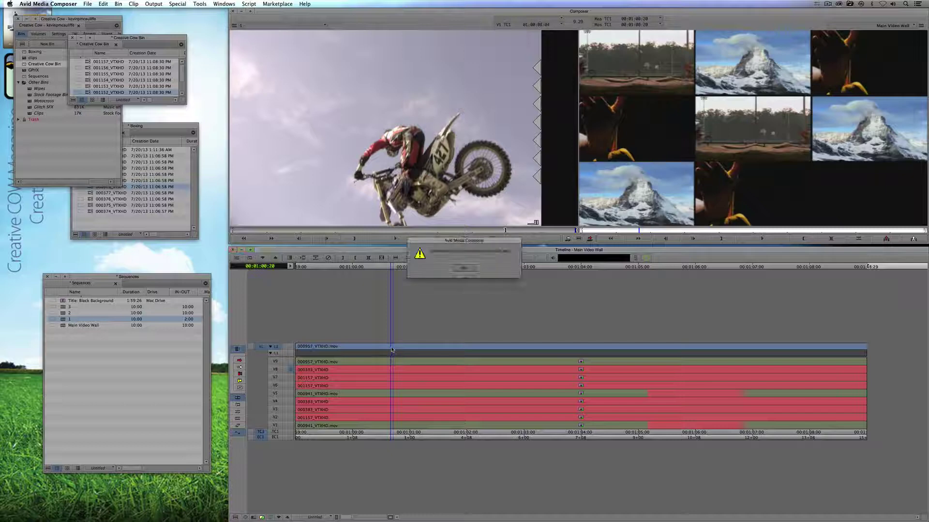
pyautogui.press('Return')
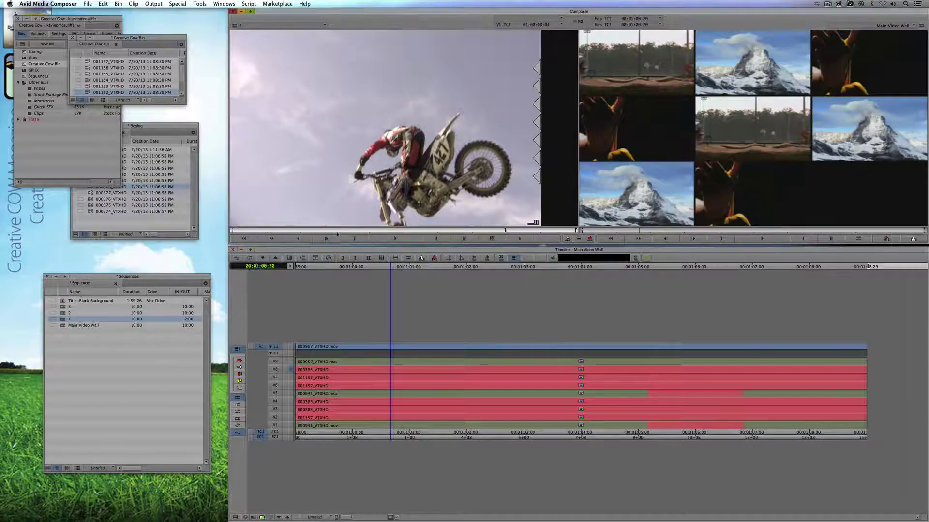
# Set sequence 1's In point at its first frame so the full 10:00 is marked, and scrub through to its end.
pyautogui.moveTo(320, 231); pyautogui.dragTo(232, 231)
pyautogui.press('i')
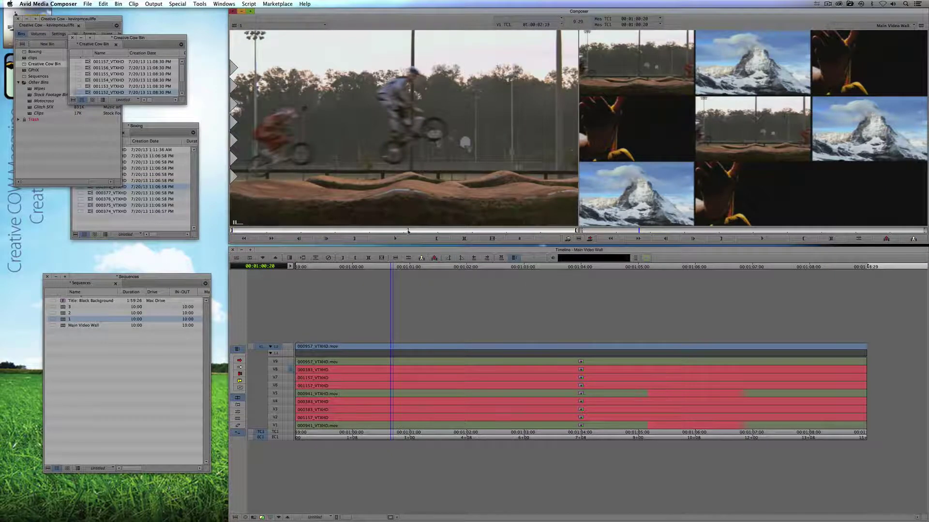
pyautogui.moveTo(408, 231); pyautogui.dragTo(575, 231)
pyautogui.press('b')
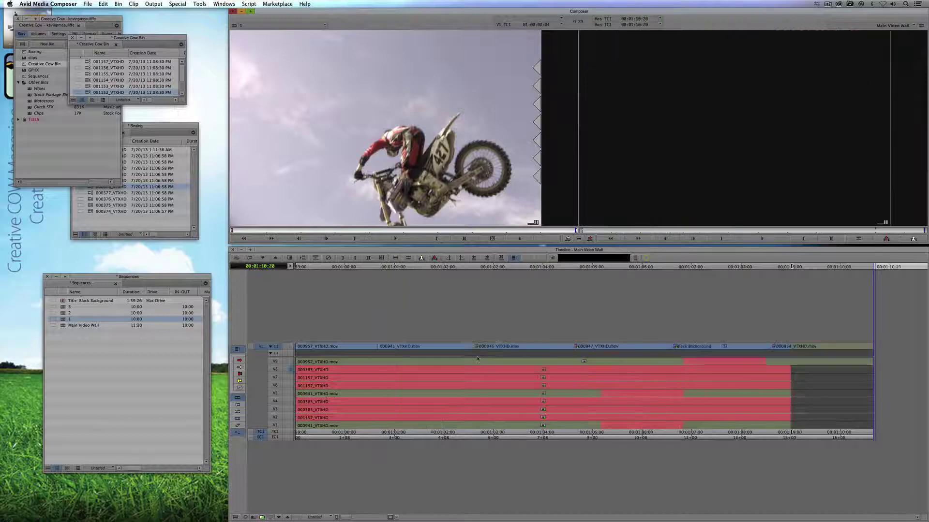
pyautogui.click(477, 358)
pyautogui.press('super+z')
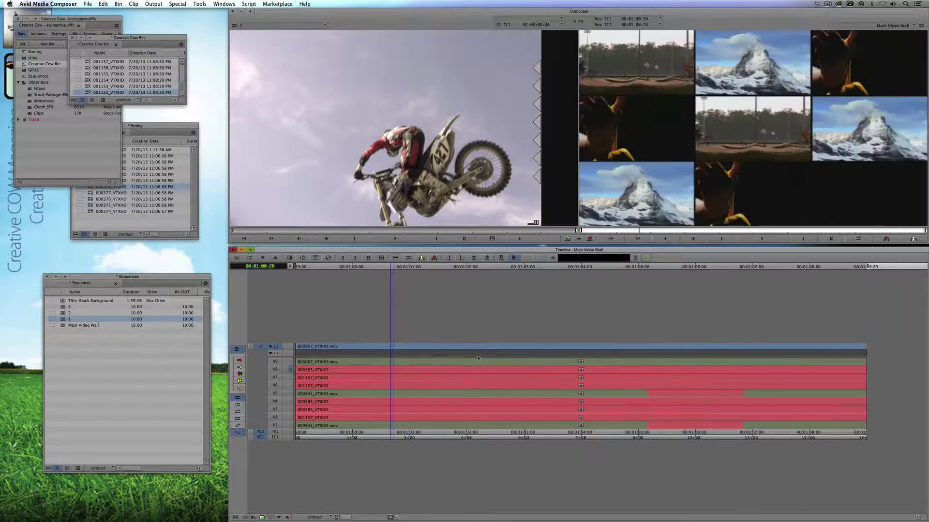
# Park at the start of the Main Video Wall timeline, overwrite V9's nested placeholder with sequence 1, and scrub the result.
pyautogui.moveTo(456, 353); pyautogui.dragTo(296, 350)
pyautogui.click(377, 180)
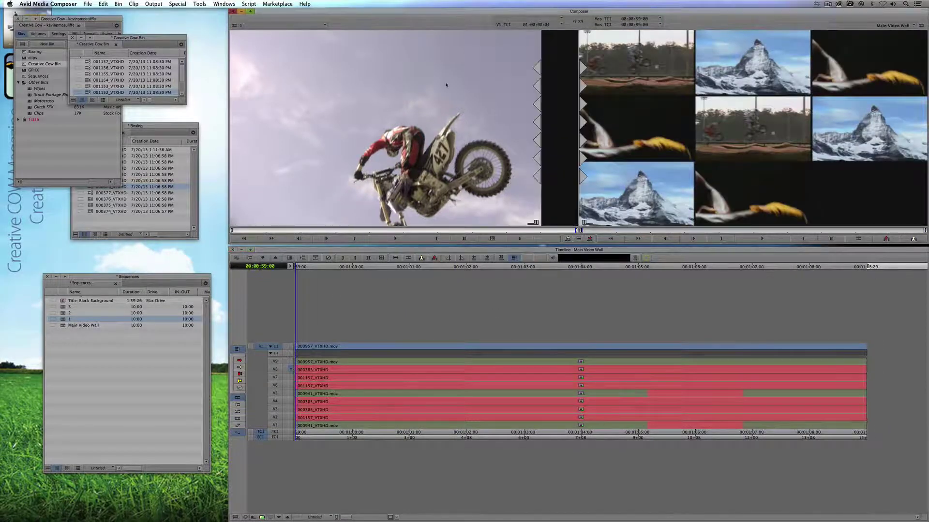
pyautogui.press('b')
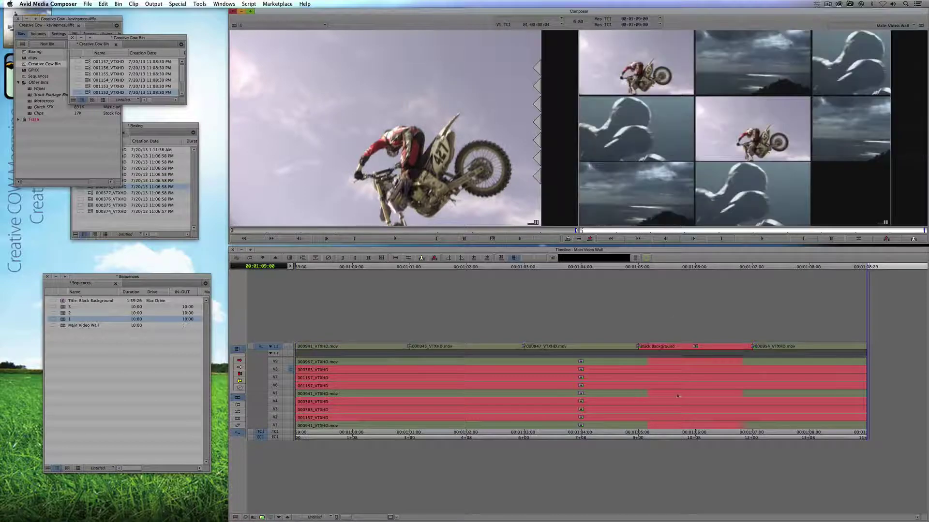
pyautogui.moveTo(672, 394); pyautogui.dragTo(365, 362)
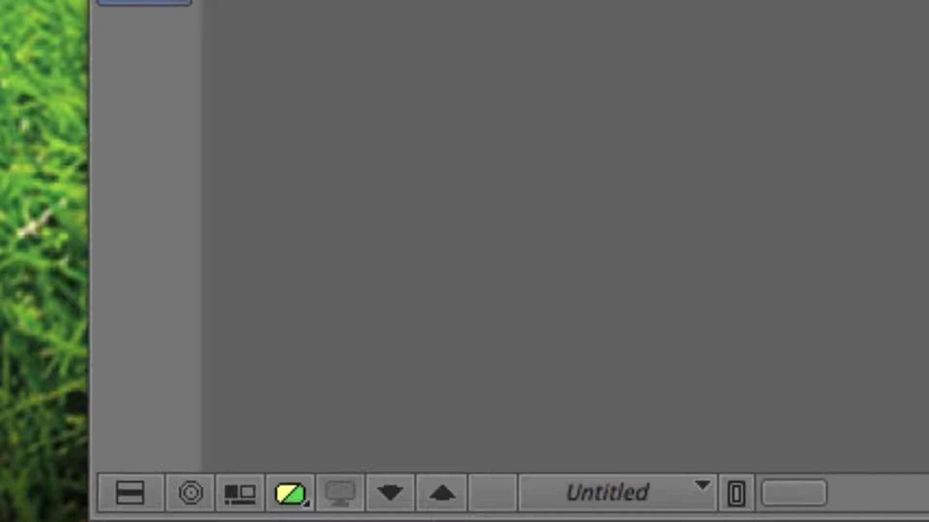
# Turn off the Offline, Proxy, AMA, Mixed Rates and SD/HD clip colors for the timeline.
pyautogui.click(133, 498)
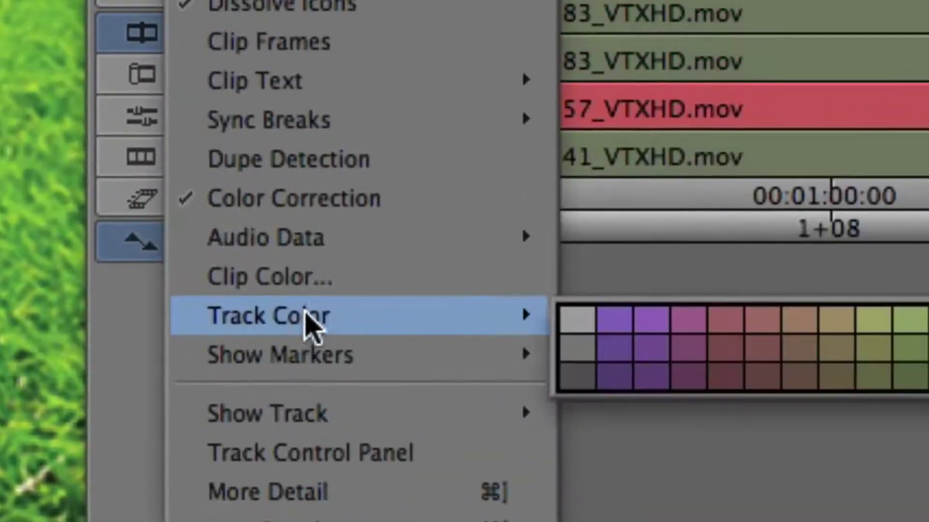
pyautogui.click(305, 21)
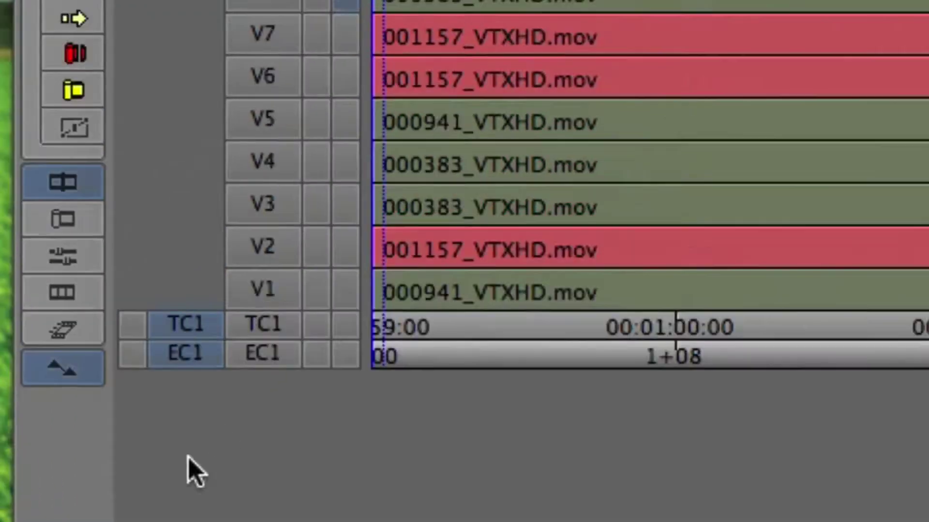
pyautogui.click(358, 43)
pyautogui.click(355, 103)
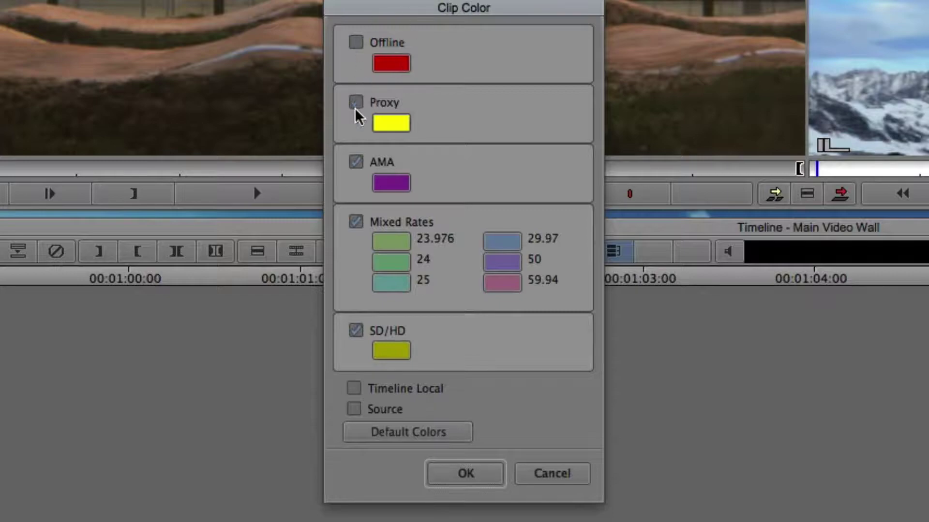
pyautogui.click(355, 104)
pyautogui.click(355, 162)
pyautogui.click(356, 222)
pyautogui.click(356, 330)
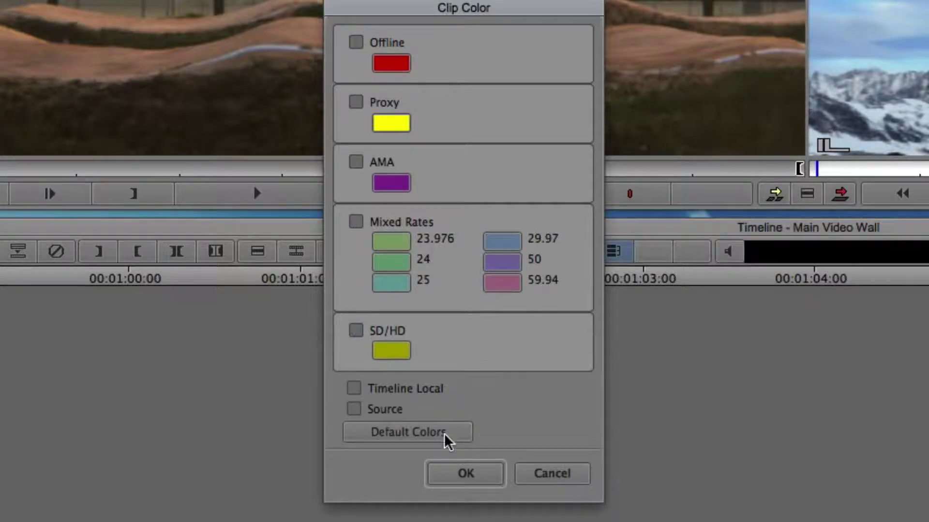
pyautogui.click(464, 473)
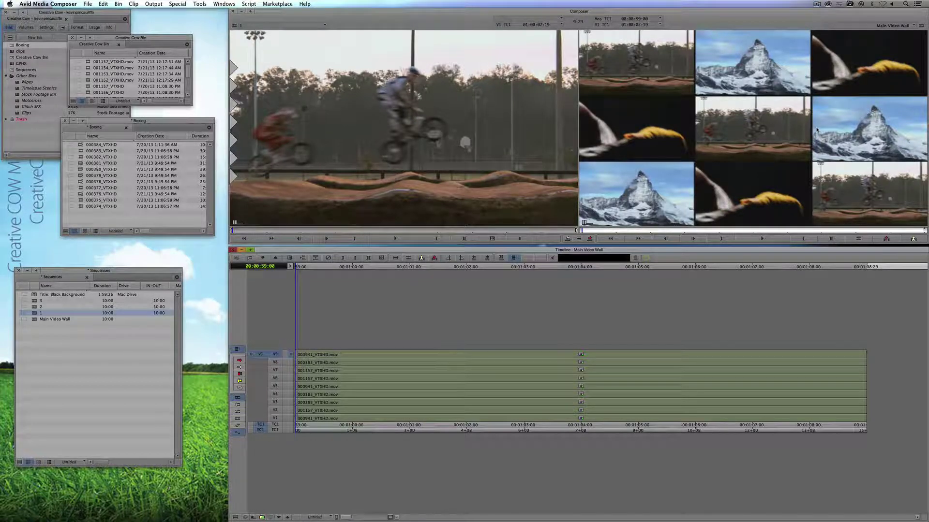
# Add video track V10 above the wall's nine tracks and patch source V1 to it.
pyautogui.press('super+y')
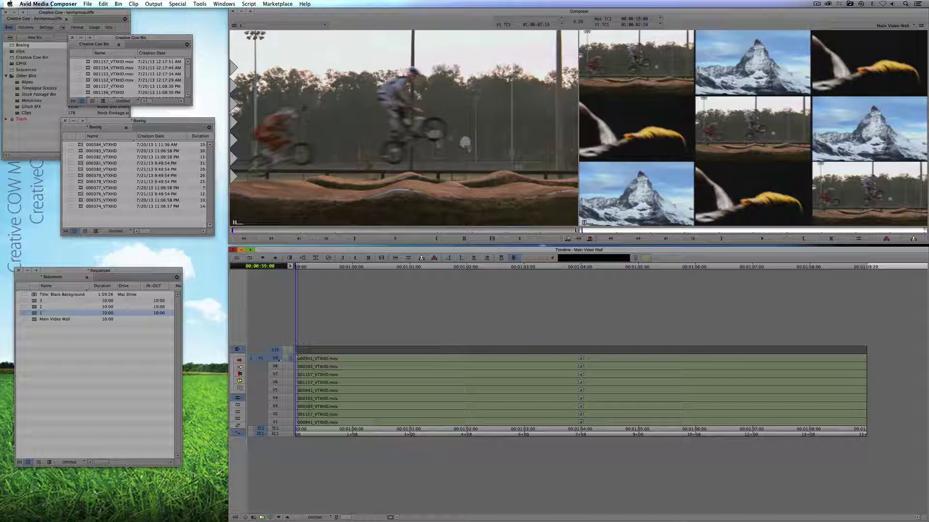
pyautogui.click(277, 359)
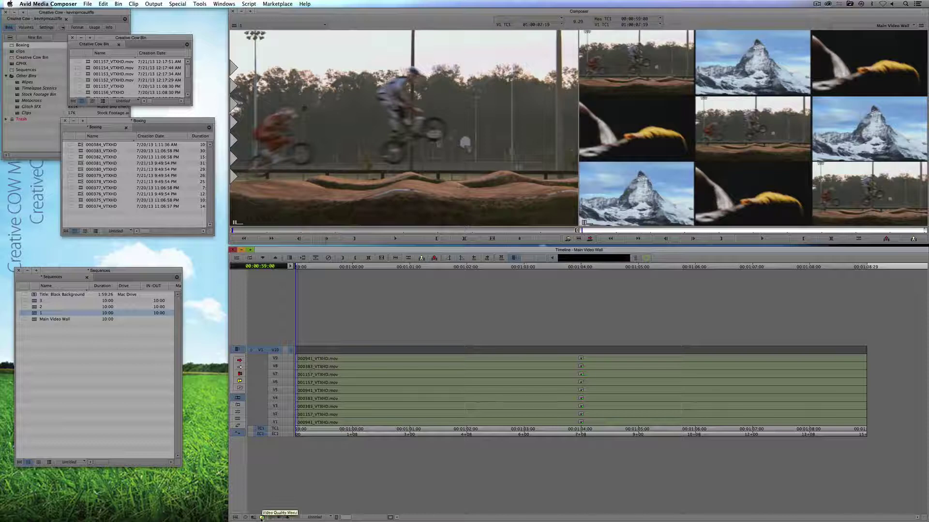
# Switch the timeline's video quality to the full green setting and save the bins.
pyautogui.click(262, 517)
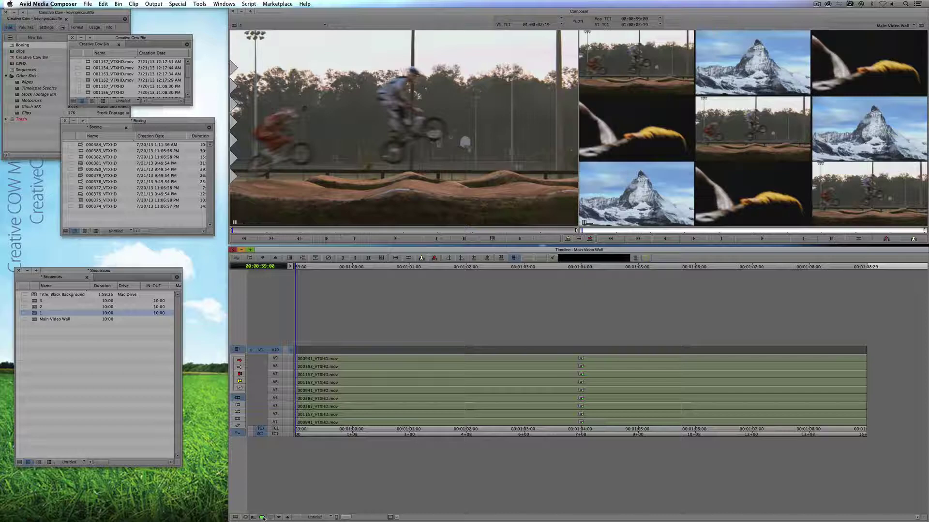
pyautogui.click(262, 518)
pyautogui.press('super+s')
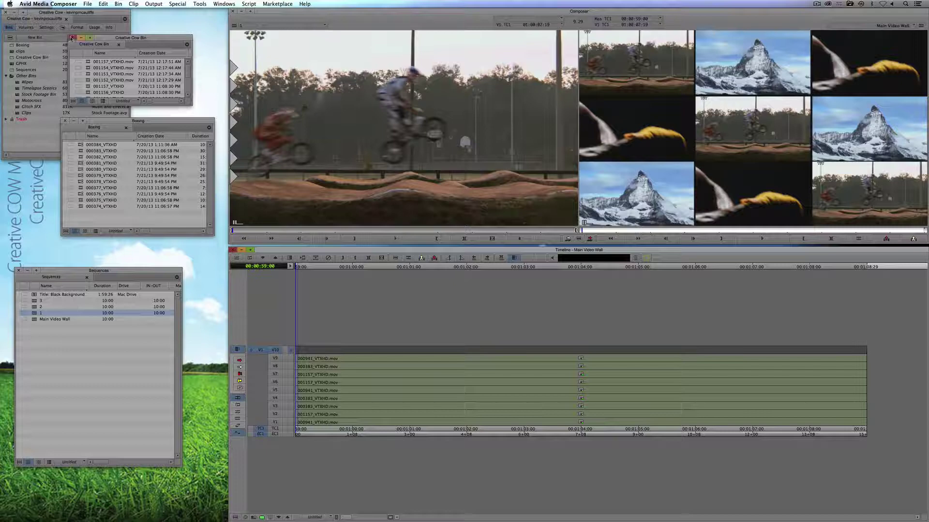
# Close the Creative Cow Bin and Boxing bins, and open the GPHX bin with the Sequences bin moved up.
pyautogui.click(73, 38)
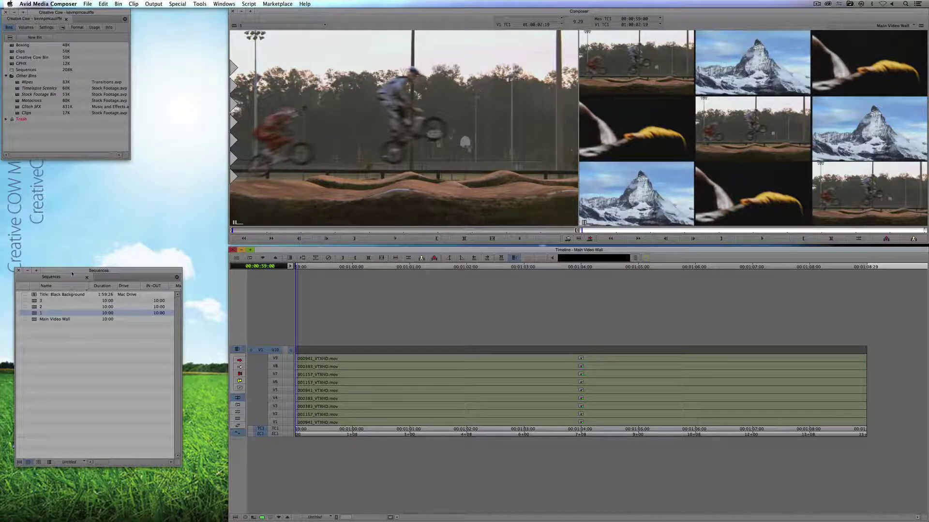
pyautogui.moveTo(72, 274); pyautogui.dragTo(76, 186)
pyautogui.doubleClick(11, 63)
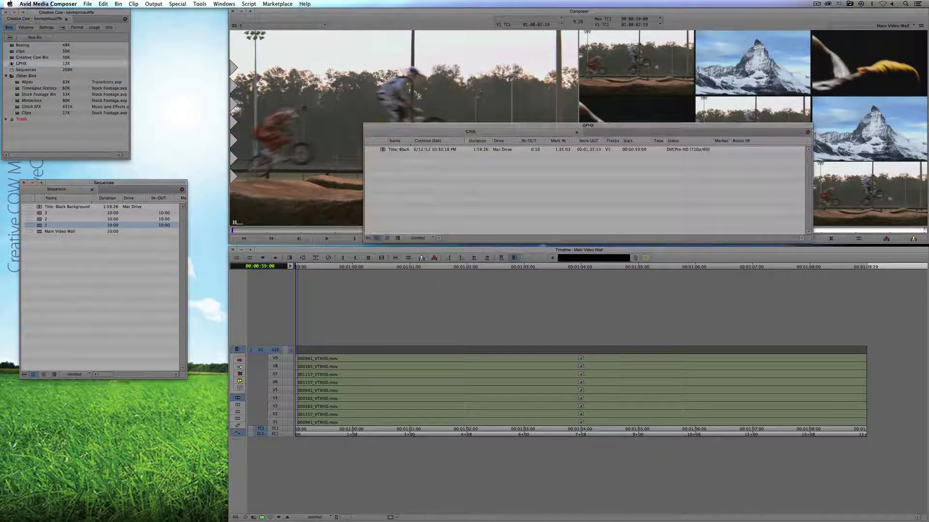
# Move Title: Black Background from the Sequences bin into the GPHX bin, and place the shrunken GPHX window above the Sequences bin.
pyautogui.moveTo(43, 208); pyautogui.dragTo(661, 149)
pyautogui.moveTo(747, 129); pyautogui.dragTo(383, 49)
pyautogui.moveTo(446, 158); pyautogui.dragTo(134, 165)
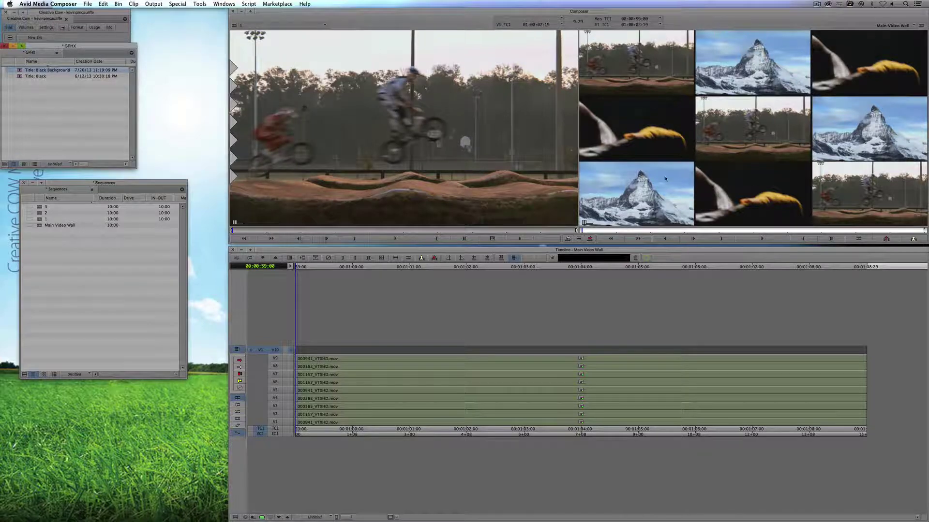
# Create a new title using Marquee.
pyautogui.click(135, 4)
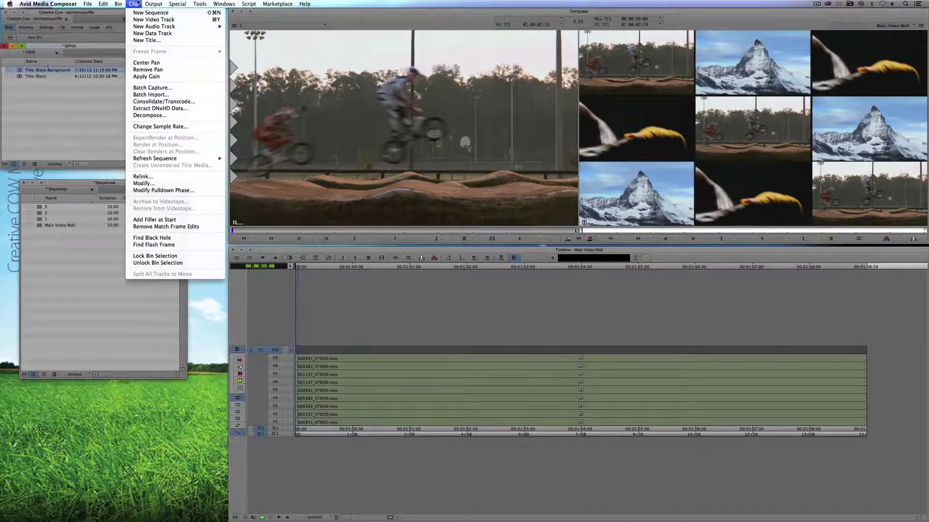
pyautogui.click(146, 40)
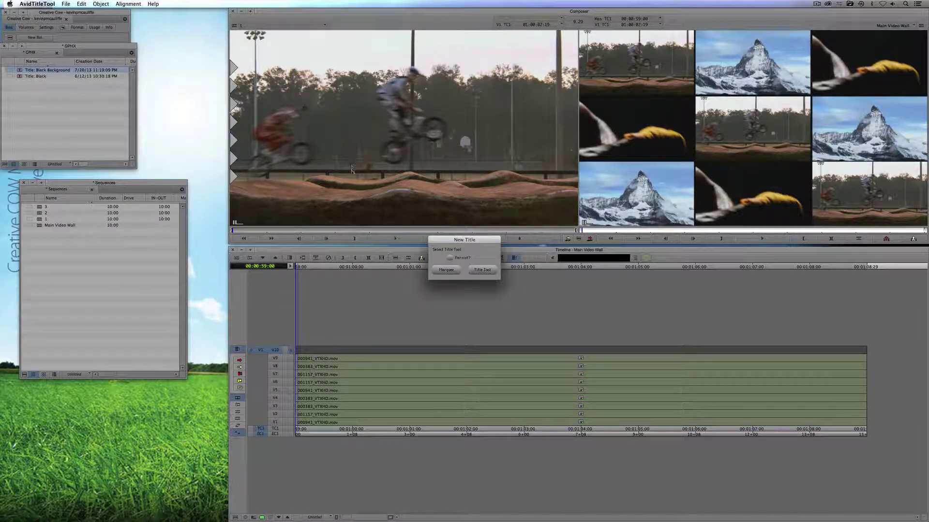
pyautogui.click(445, 271)
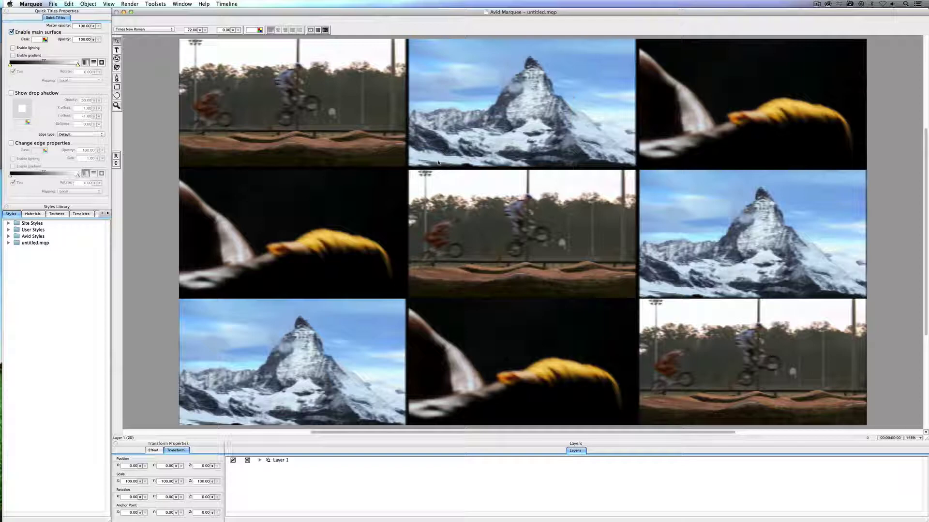
# Add the text "Video walls Rock" across the middle of the title frame.
pyautogui.press('super+minus')
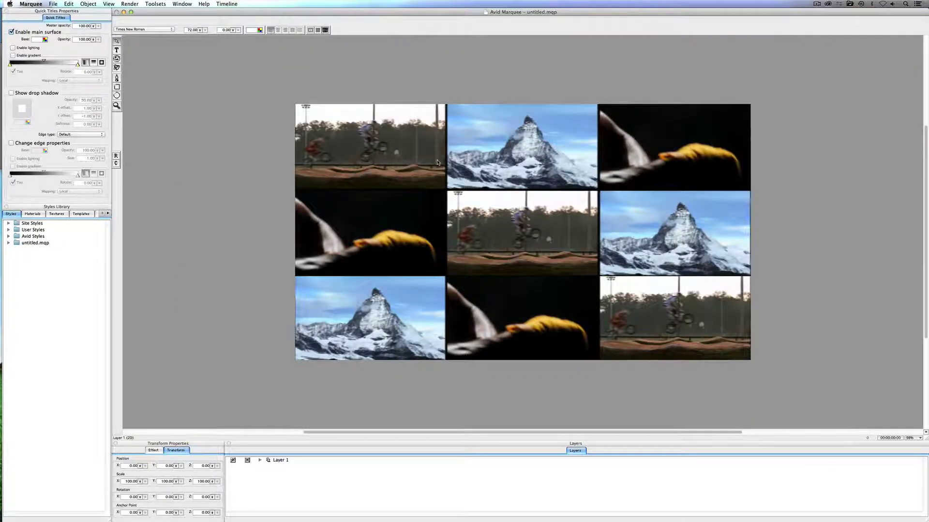
pyautogui.click(116, 50)
pyautogui.click(437, 224)
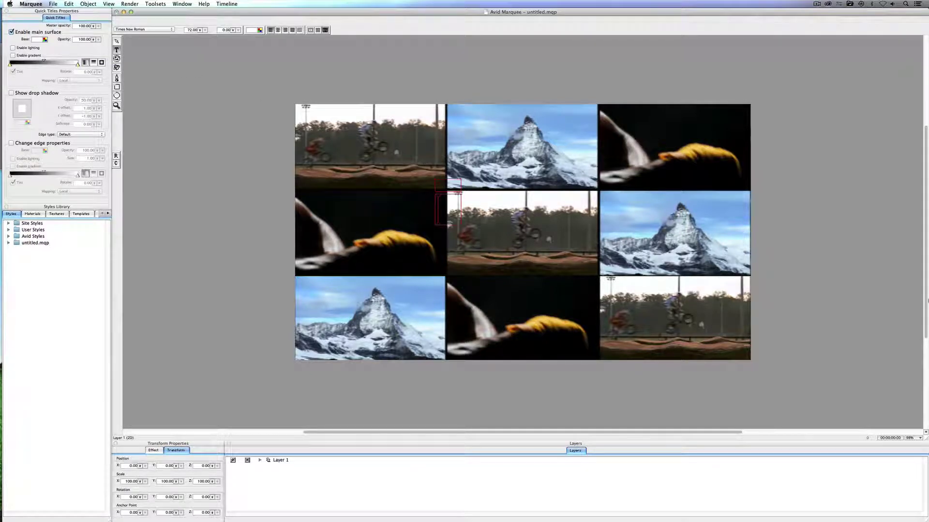
pyautogui.write('Video w')
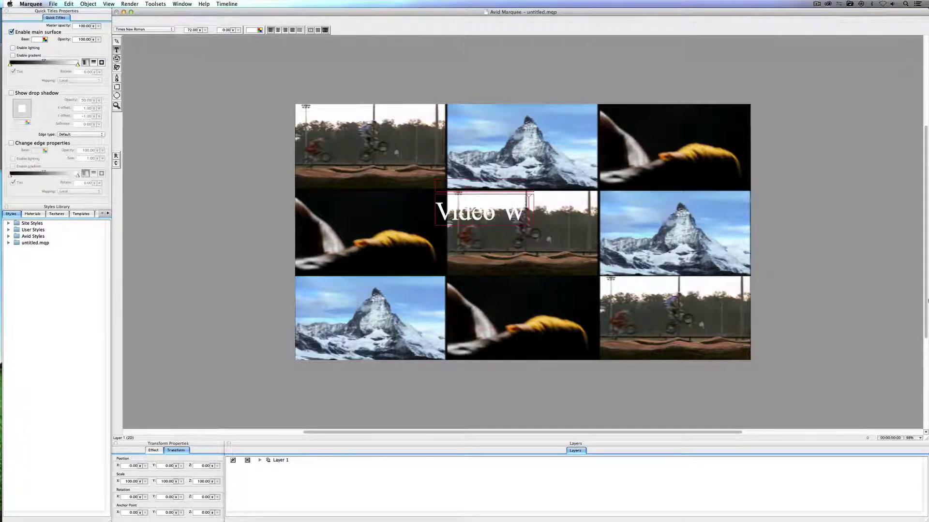
pyautogui.write('alls Rock')
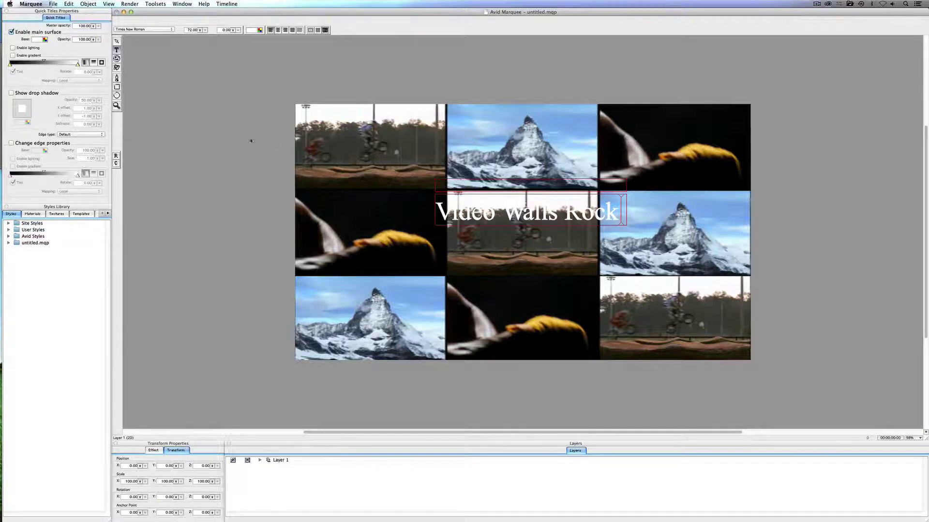
# Draw a rectangle extending slightly past the whole title frame and set its base color to black.
pyautogui.click(116, 87)
pyautogui.moveTo(276, 93); pyautogui.dragTo(766, 374)
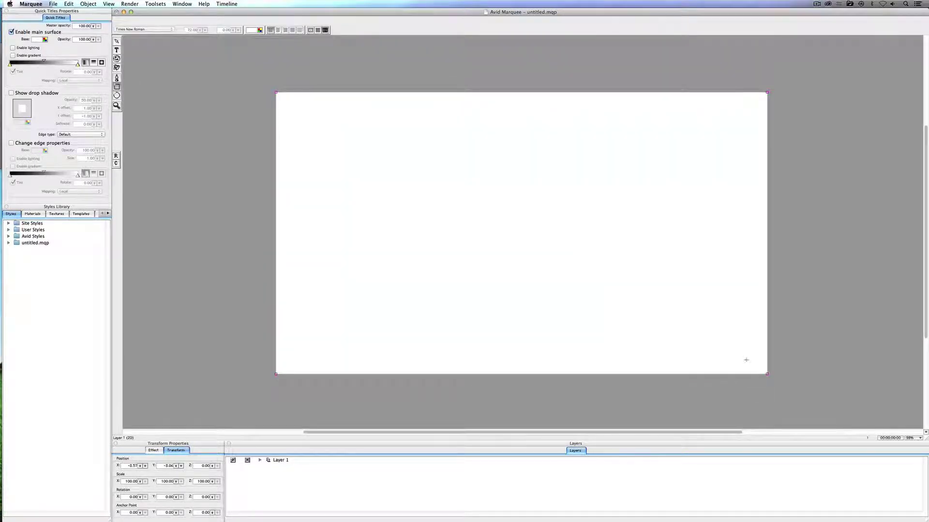
pyautogui.click(46, 39)
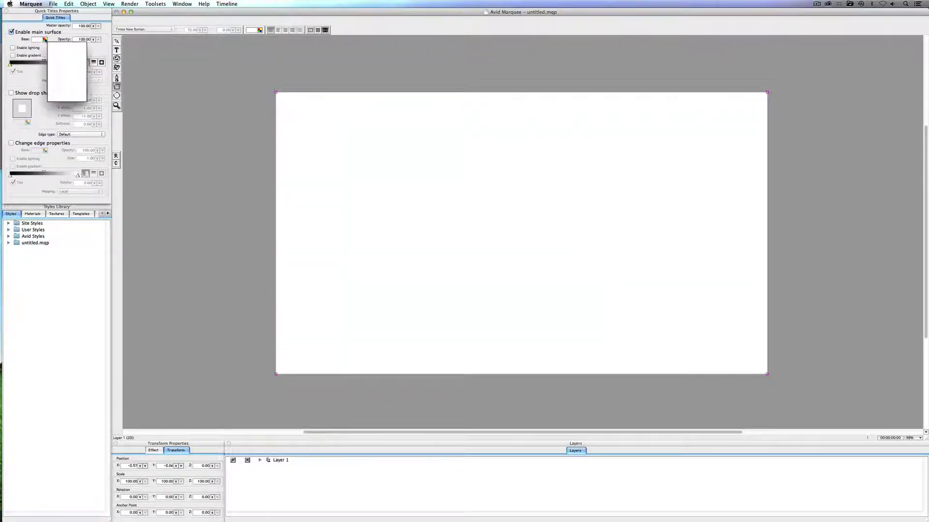
pyautogui.click(53, 77)
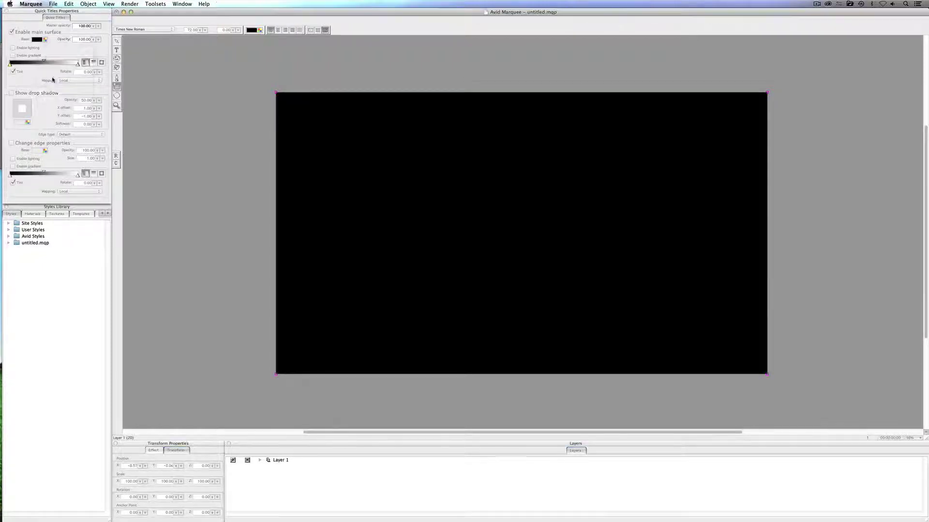
# Set the black rectangle's opacity to 50 and send it behind the title text.
pyautogui.click(80, 40)
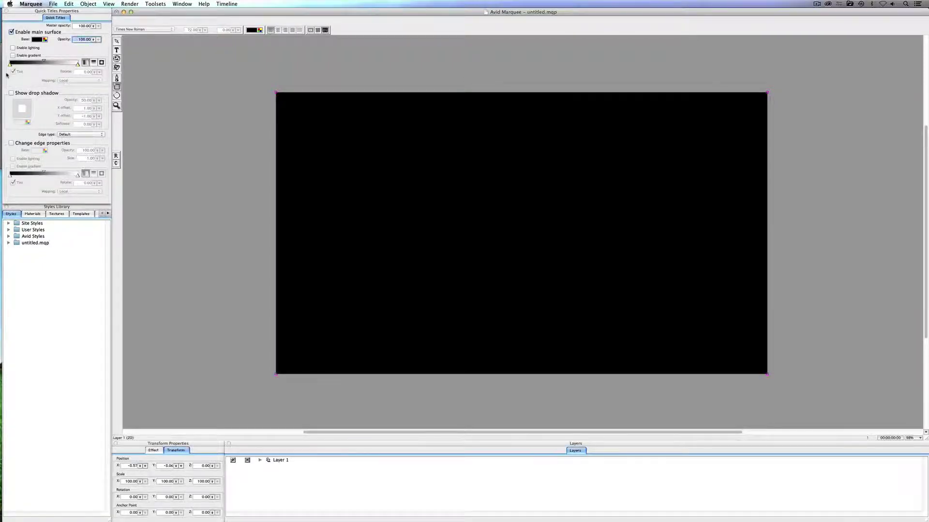
pyautogui.write('0')
pyautogui.press('Return')
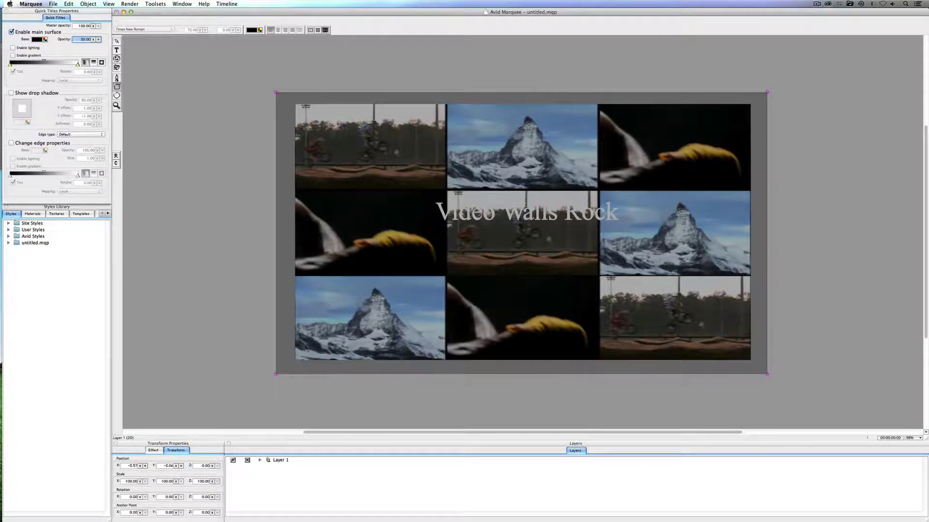
pyautogui.click(89, 4)
pyautogui.click(103, 26)
# Select the black rectangle behind the text and raise its opacity so the video wall looks darker.
pyautogui.click(116, 41)
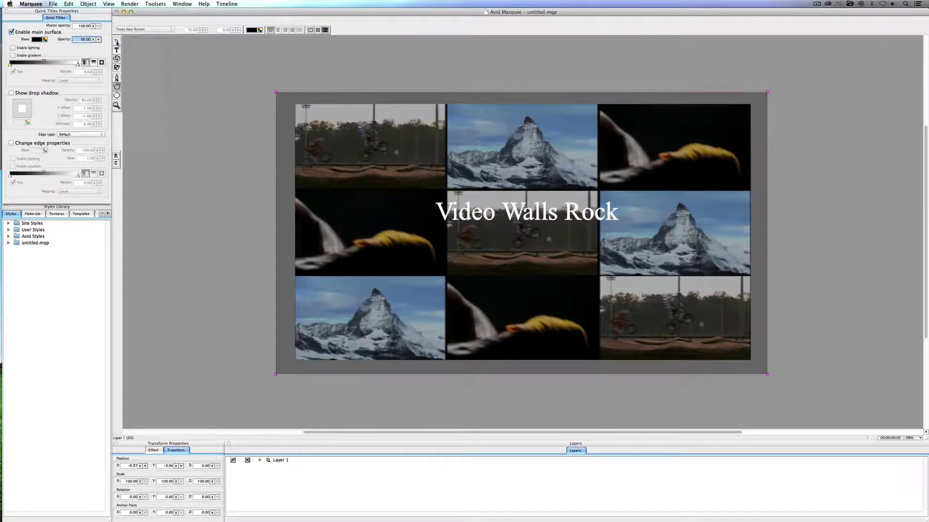
pyautogui.click(485, 215)
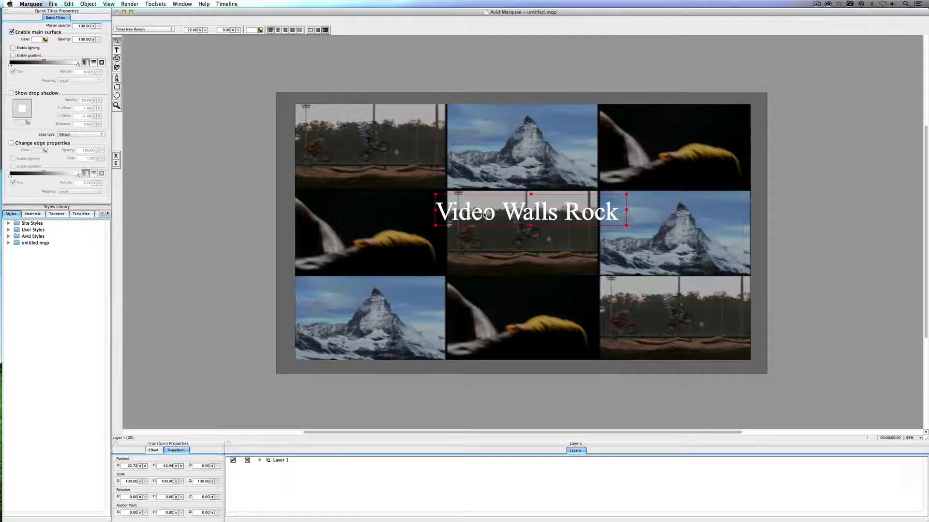
pyautogui.click(409, 149)
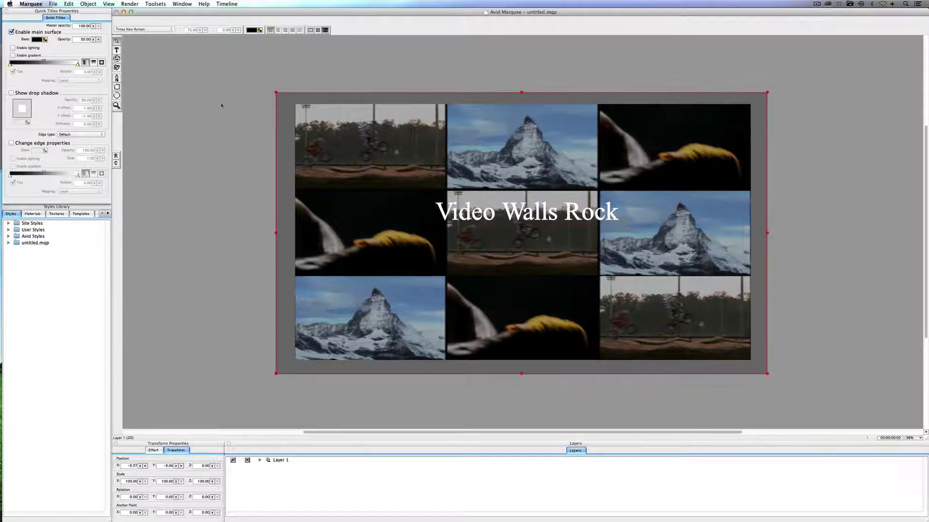
pyautogui.doubleClick(85, 39)
pyautogui.write('4')
pyautogui.press('Return')
# Change the title text's font to Amazone BT, then shift and widen its text box to fit the words on one line.
pyautogui.click(487, 216)
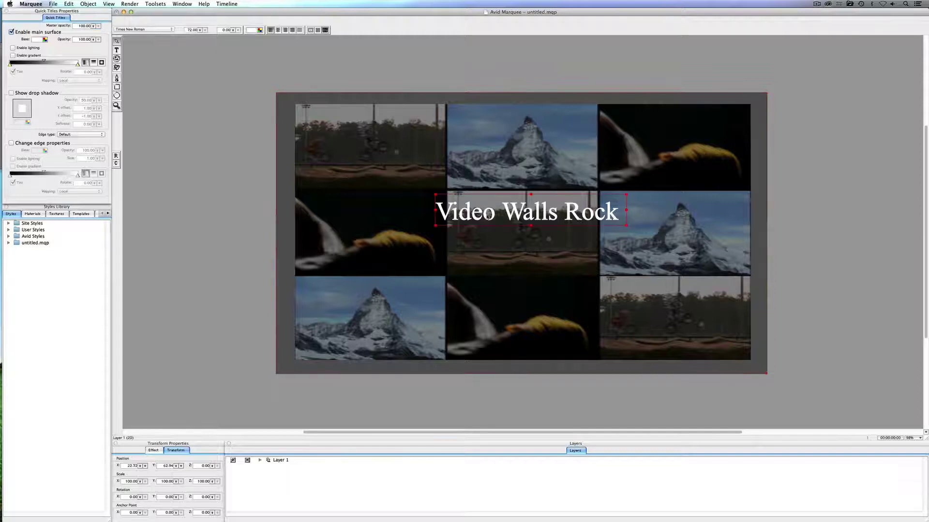
pyautogui.click(164, 30)
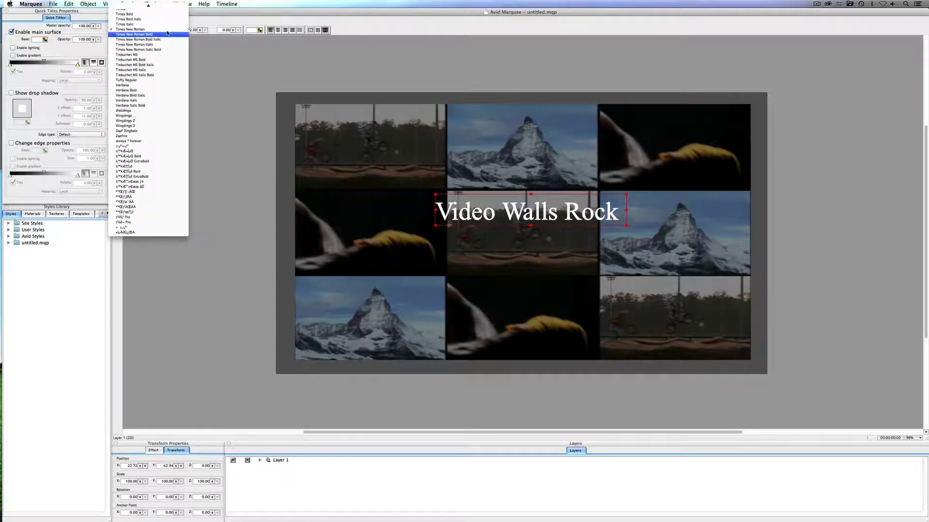
pyautogui.press('m')
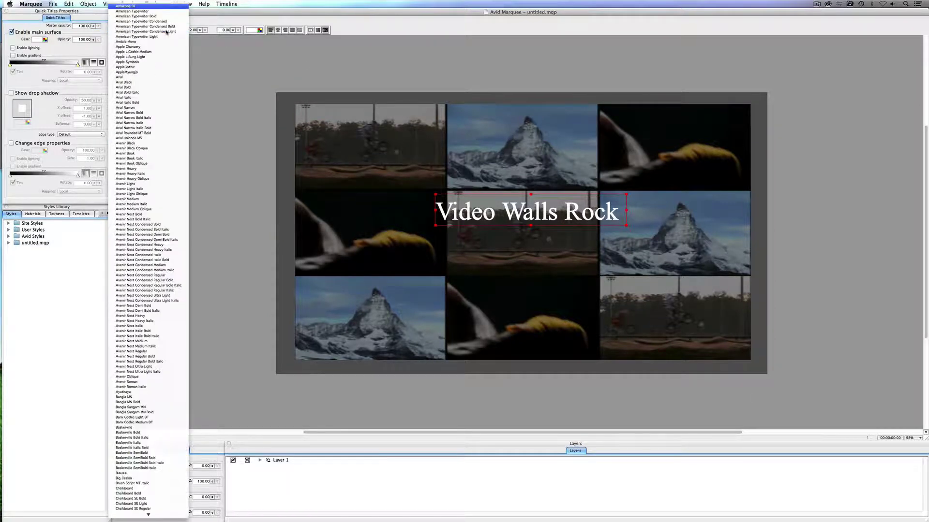
pyautogui.click(126, 6)
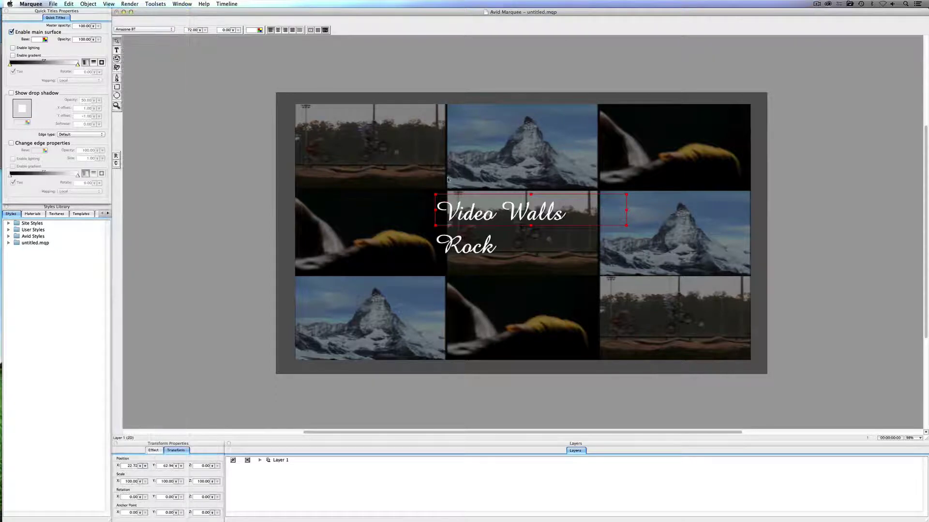
pyautogui.moveTo(484, 220); pyautogui.dragTo(426, 214)
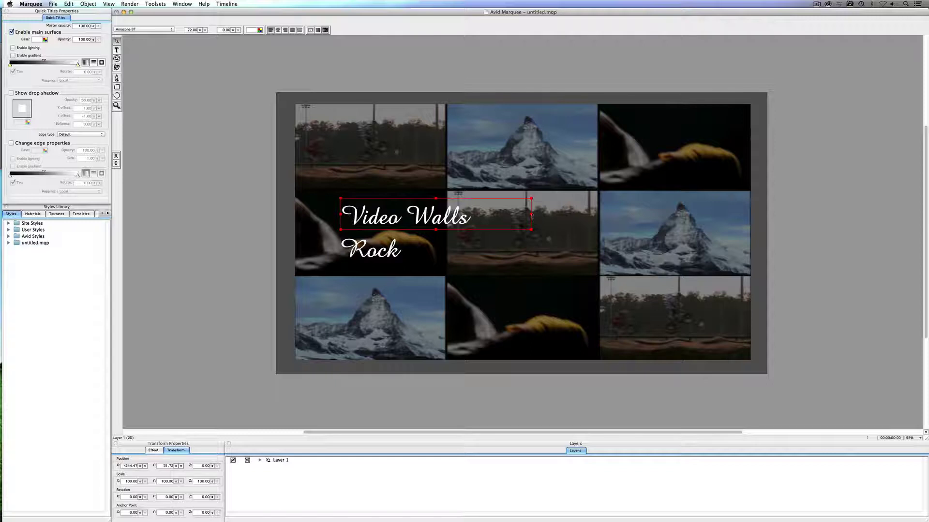
pyautogui.moveTo(539, 213); pyautogui.dragTo(763, 214)
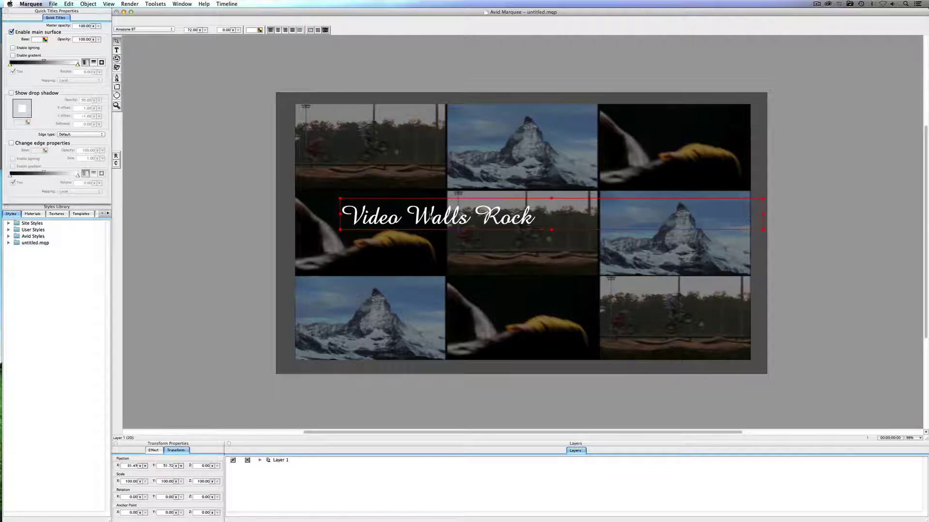
# Append "!!!!" to the end of the title text after "Rock".
pyautogui.click(116, 50)
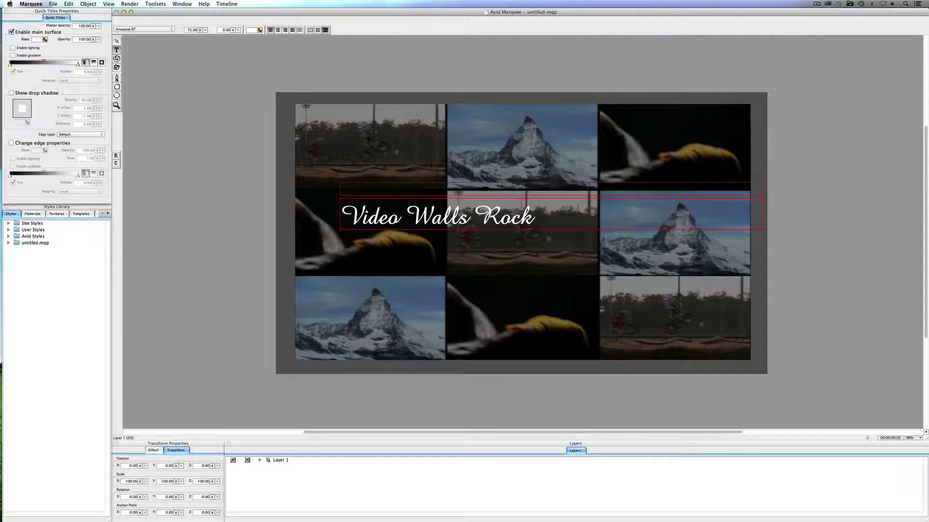
pyautogui.write('!!!!')
pyautogui.press('BackSpace')
pyautogui.press('Return')
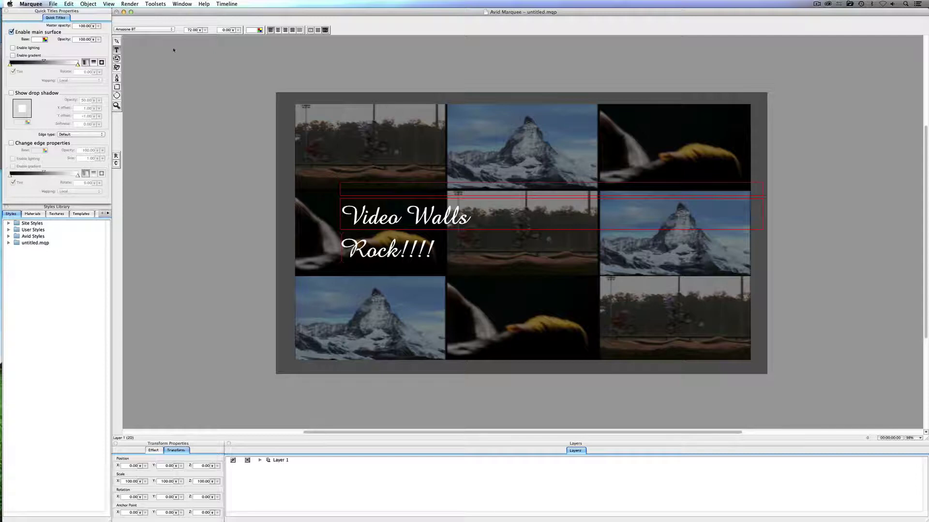
# Enlarge the title text to a font size of about 225 and move it up and left within the frame.
pyautogui.click(116, 41)
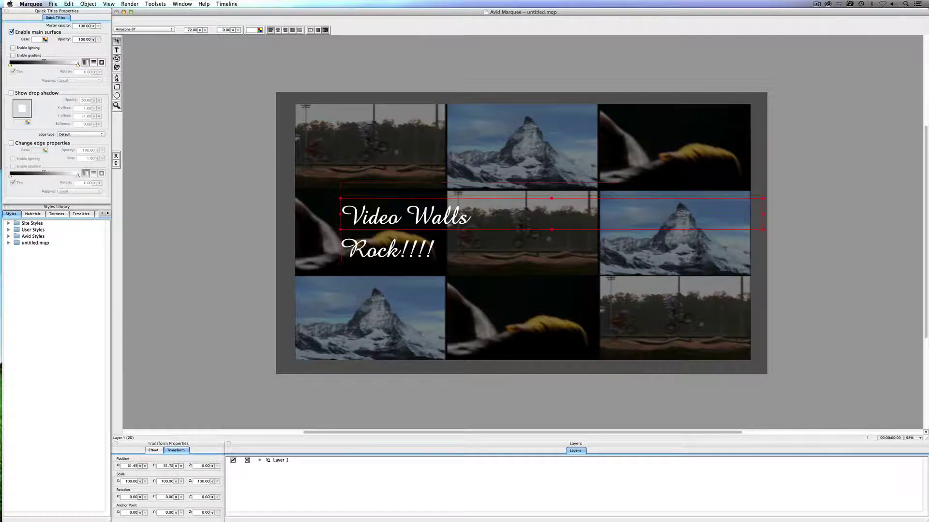
pyautogui.click(380, 217)
pyautogui.moveTo(203, 32); pyautogui.dragTo(206, 10)
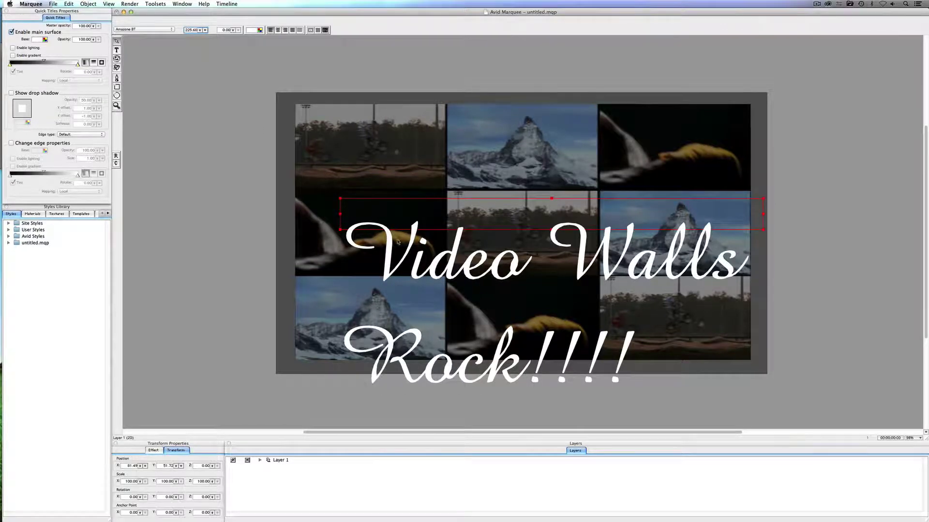
pyautogui.moveTo(371, 224); pyautogui.dragTo(343, 163)
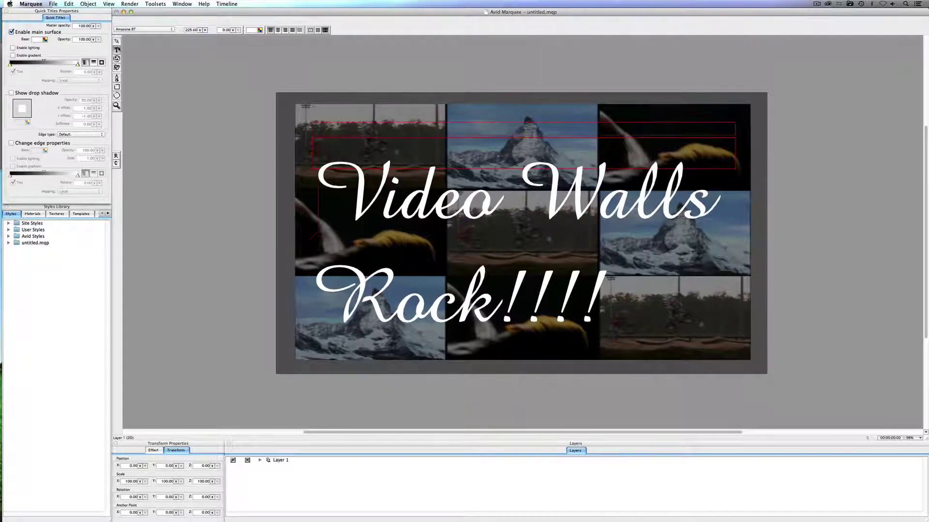
# Select all the title text, tighten the leading so "Rock!!!!" sits closely under "Video Walls", and center-align both lines.
pyautogui.doubleClick(441, 210)
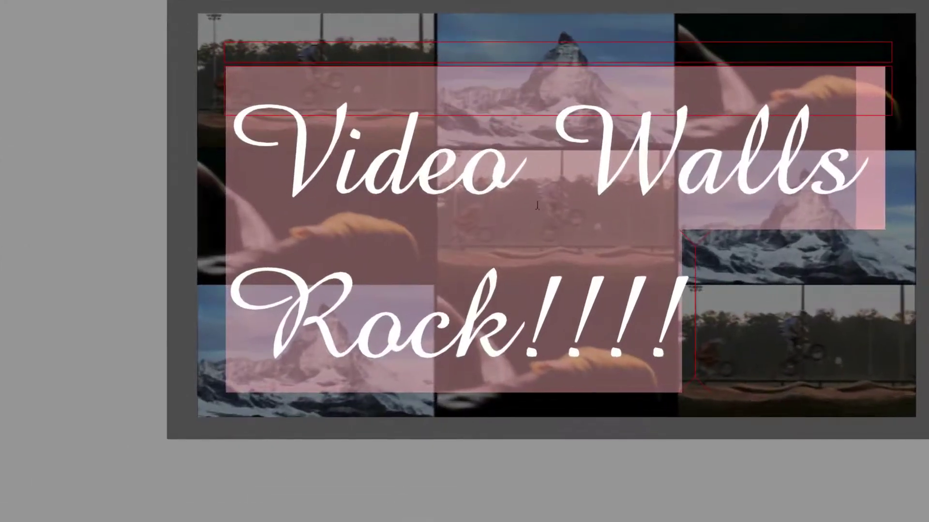
pyautogui.hotkey('alt', 'Up')
pyautogui.hotkey('alt', 'Up')
pyautogui.hotkey('alt', 'Up')
pyautogui.hotkey('alt', 'Up')
pyautogui.hotkey('alt', 'Up')
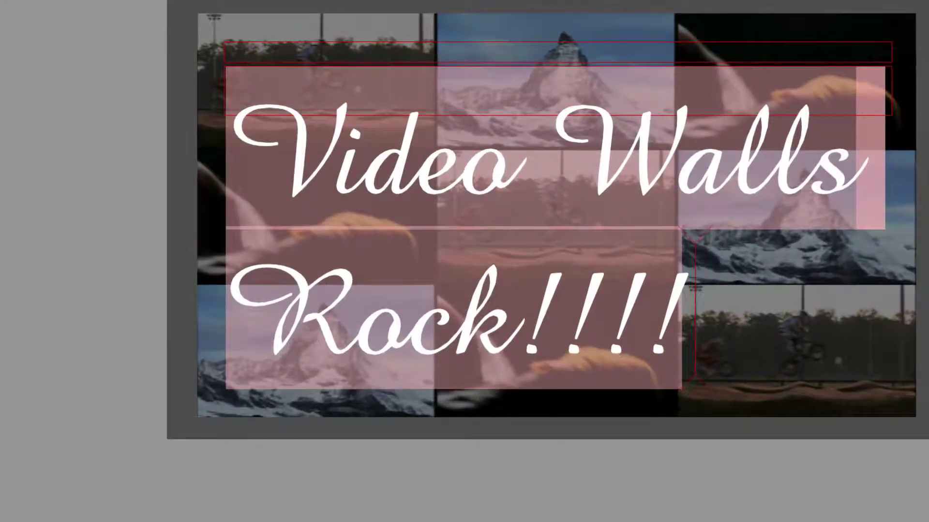
pyautogui.hotkey('alt', 'Up')
pyautogui.hotkey('alt', 'Up')
pyautogui.hotkey('alt', 'Up')
pyautogui.hotkey('alt', 'Up')
pyautogui.hotkey('alt', 'Up')
pyautogui.hotkey('alt', 'Up')
pyautogui.hotkey('alt', 'Up')
pyautogui.hotkey('alt', 'Up')
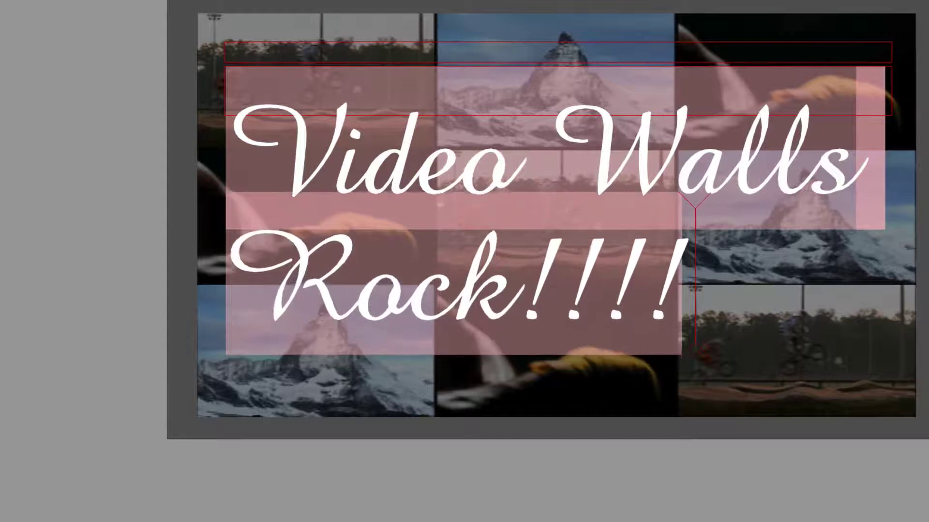
pyautogui.hotkey('alt', 'Up')
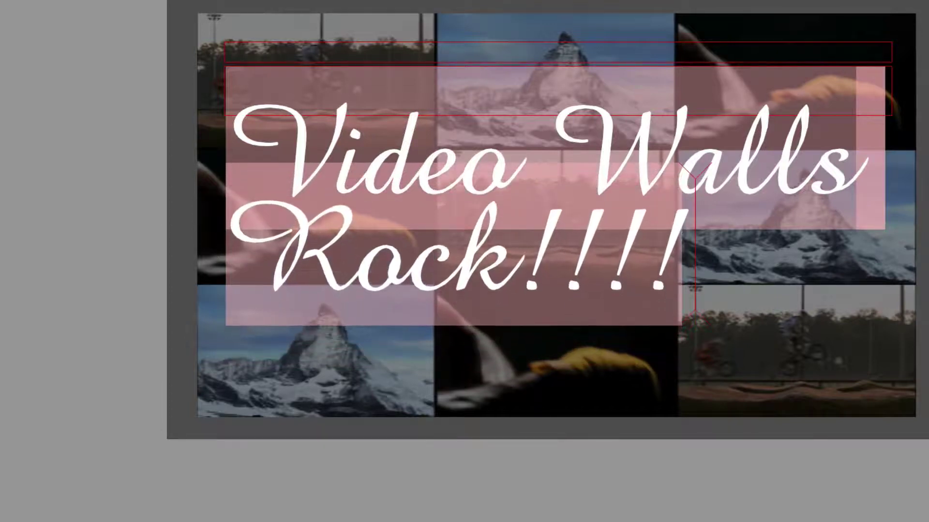
pyautogui.hotkey('alt', 'Down')
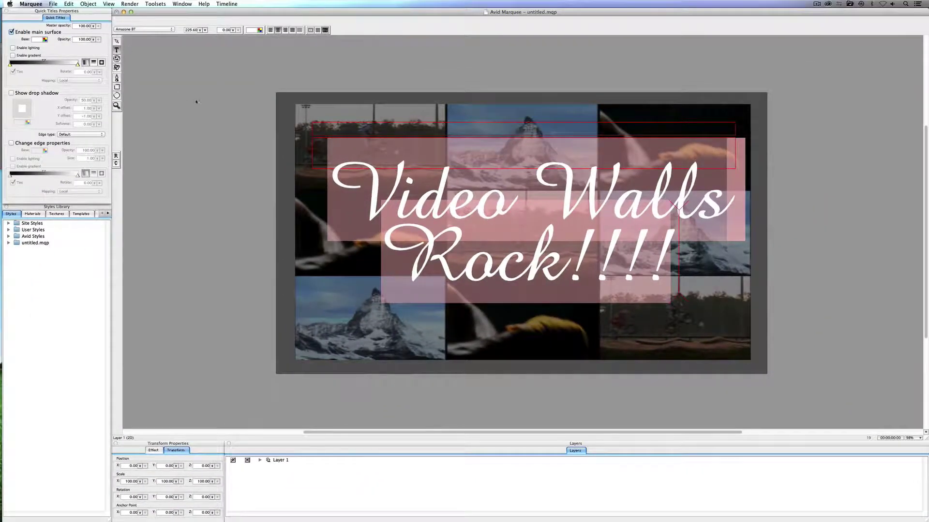
# Extend the title's text box downward so that it encloses both lines of text.
pyautogui.click(116, 42)
pyautogui.click(416, 143)
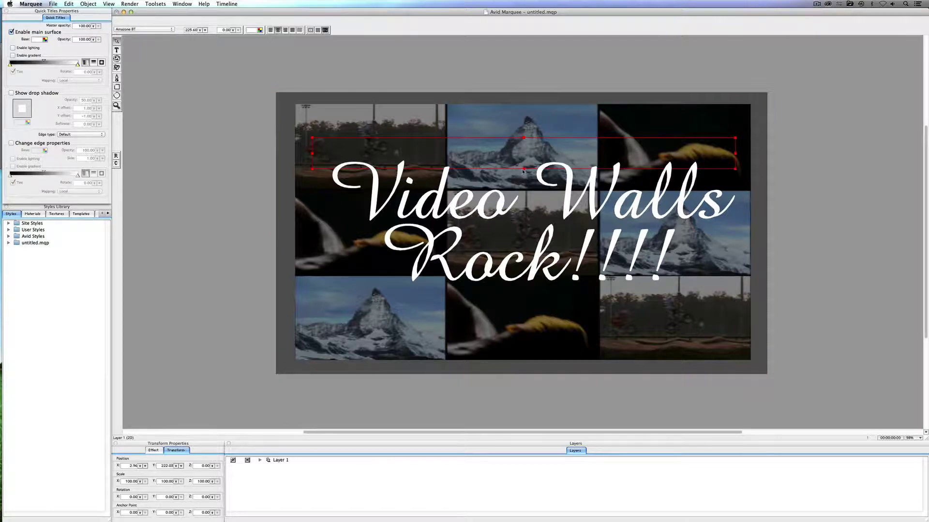
pyautogui.moveTo(524, 170); pyautogui.dragTo(530, 306)
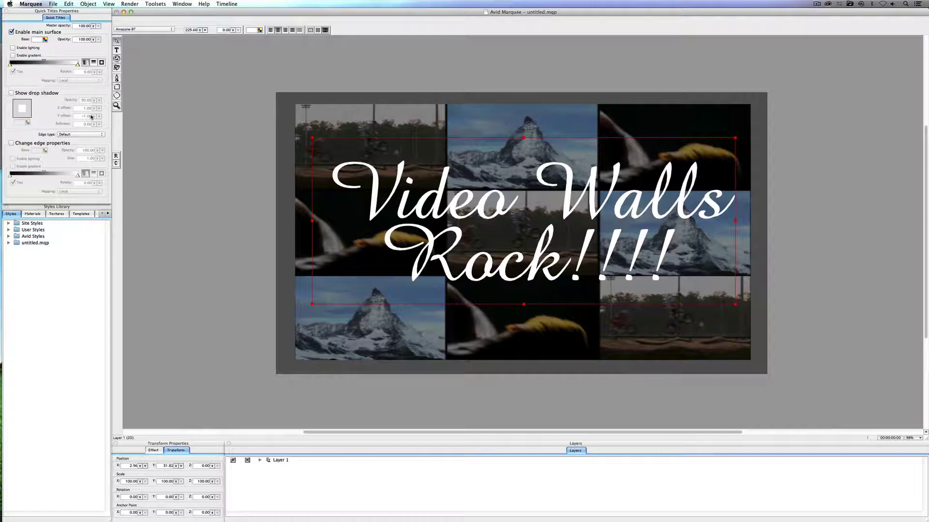
# Add a drop shadow to the title text with opacity 100 and softness of about 15.
pyautogui.click(12, 94)
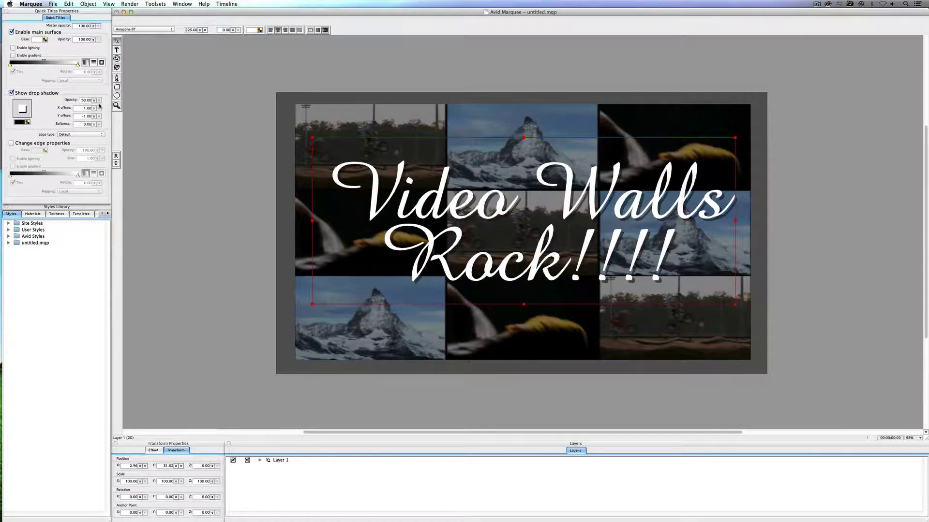
pyautogui.doubleClick(82, 100)
pyautogui.write('100')
pyautogui.press('Tab')
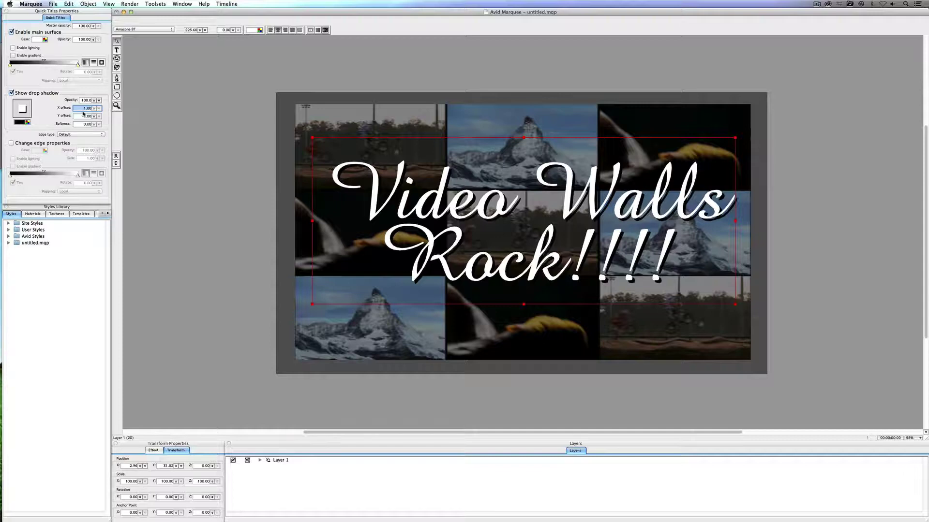
pyautogui.moveTo(94, 127); pyautogui.dragTo(95, 122)
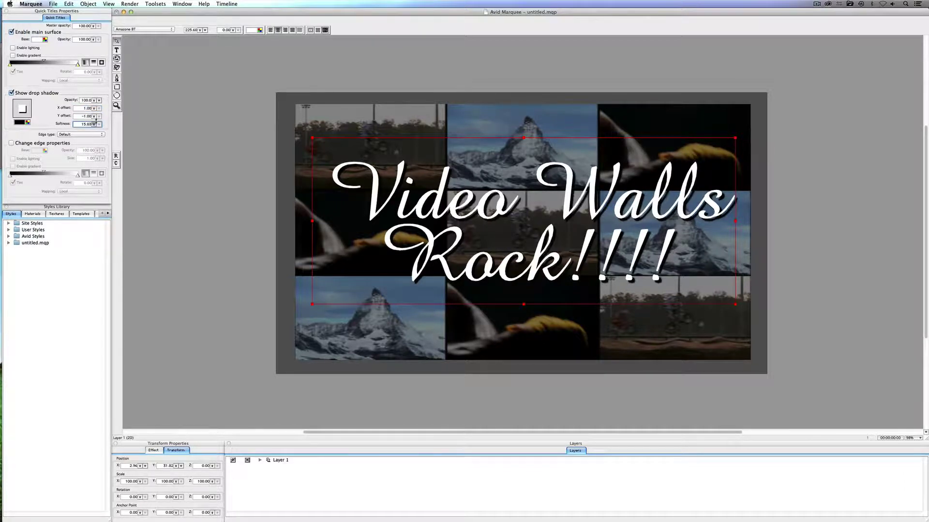
# Set the drop shadow's X offset to 0.5 and Y offset to -0.5.
pyautogui.click(77, 108)
pyautogui.write('.5')
pyautogui.press('Tab')
pyautogui.write('-.5')
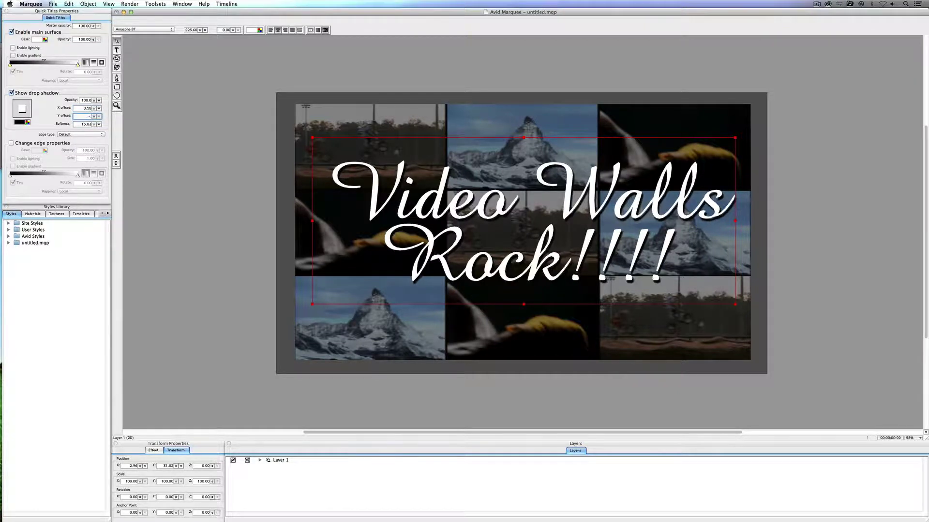
pyautogui.press('Tab')
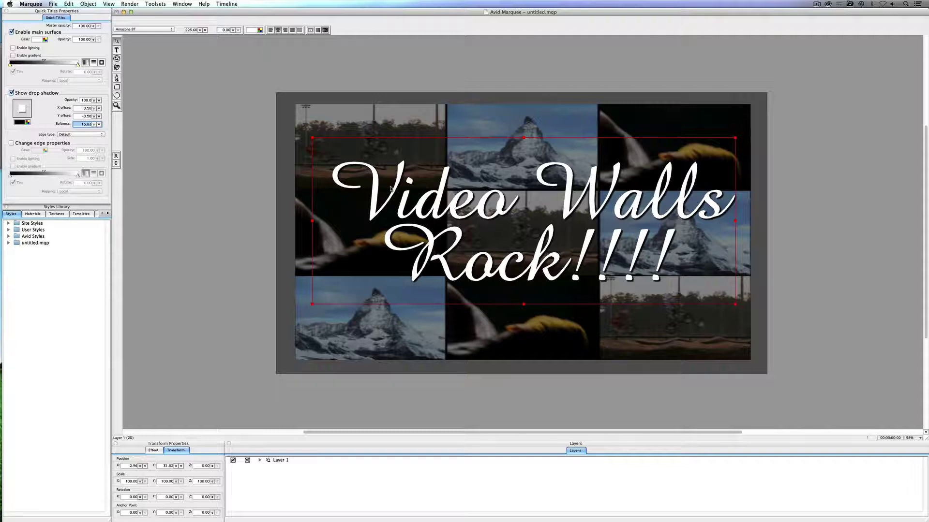
# Rotate the title text about 18 degrees counterclockwise around the Z axis so it slants upward.
pyautogui.click(117, 58)
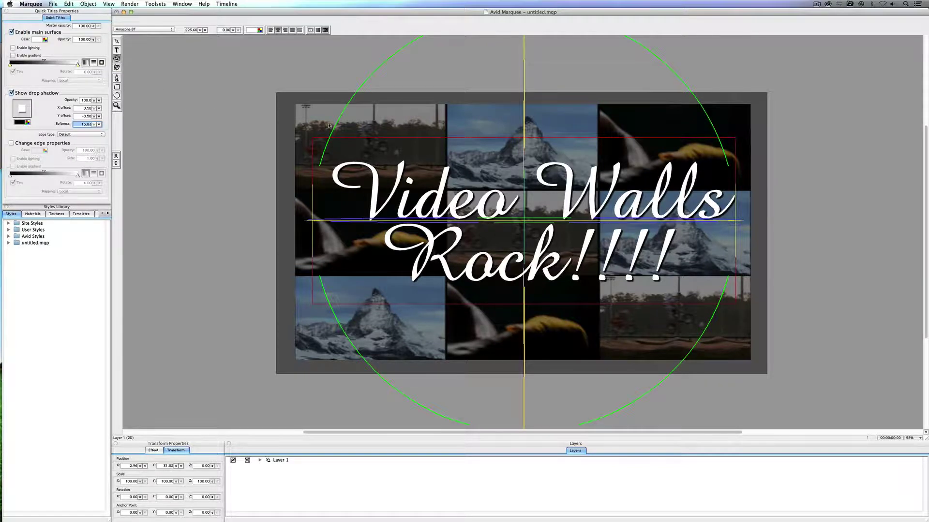
pyautogui.moveTo(348, 106); pyautogui.dragTo(326, 168)
pyautogui.click(117, 41)
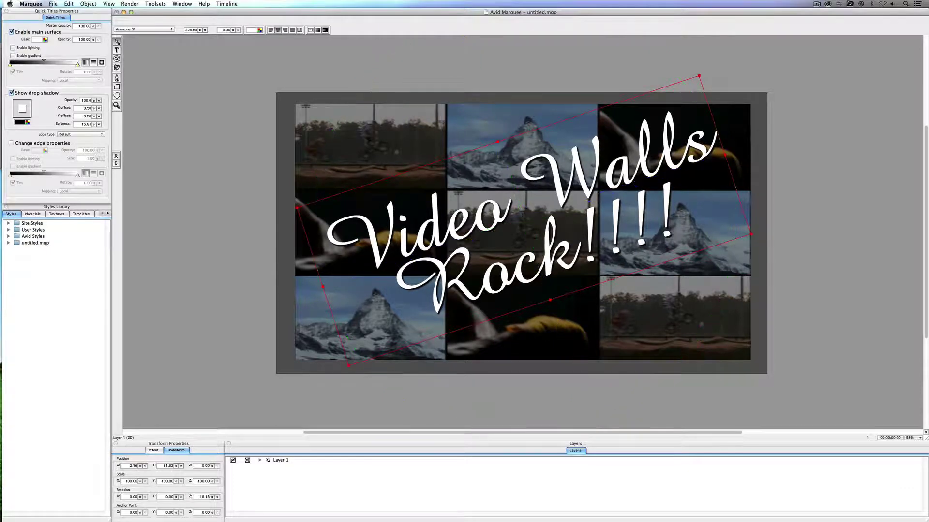
# Move the slanted title text slightly down to center it in the frame, and display the safe-area guides.
pyautogui.moveTo(446, 219); pyautogui.dragTo(448, 221)
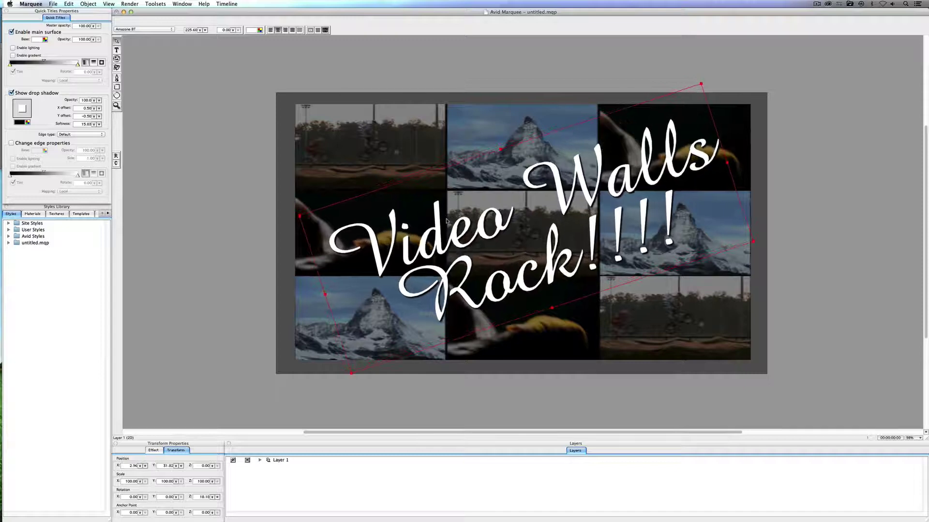
pyautogui.click(310, 30)
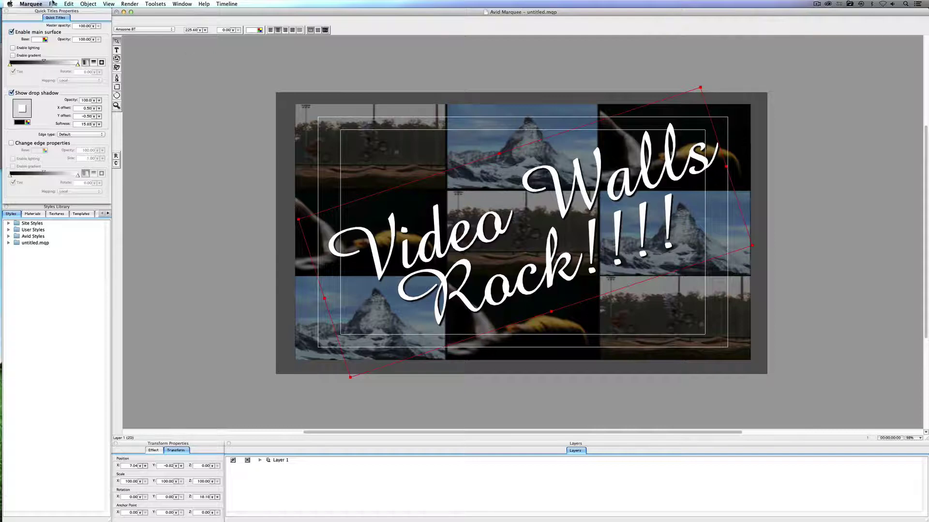
# Save the title to the GPHX bin as VWR on Mac Drive at DVCPro HD MXF resolution.
pyautogui.click(53, 4)
pyautogui.click(68, 65)
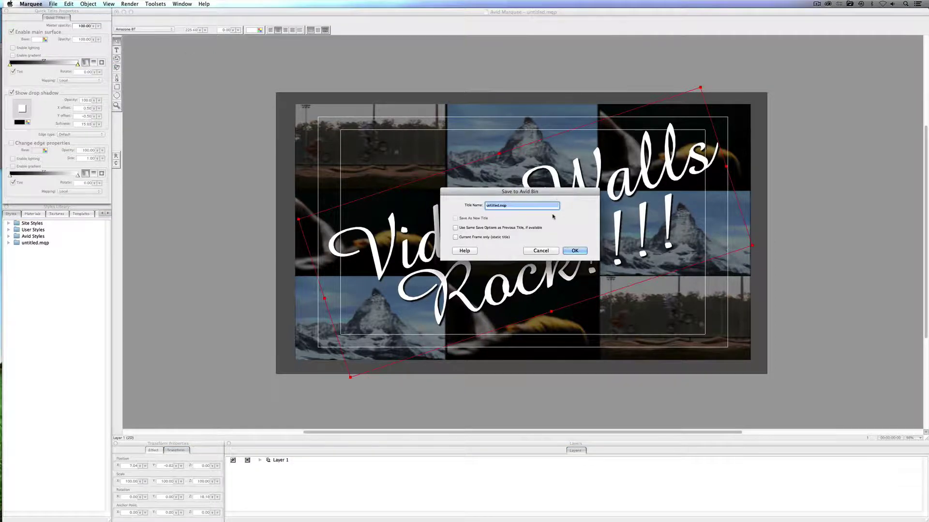
pyautogui.write('VWR')
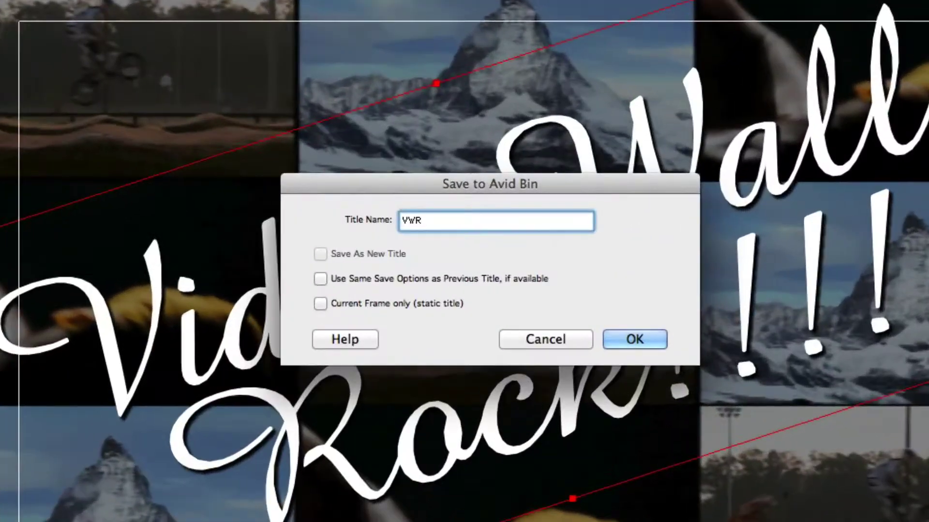
pyautogui.press('Return')
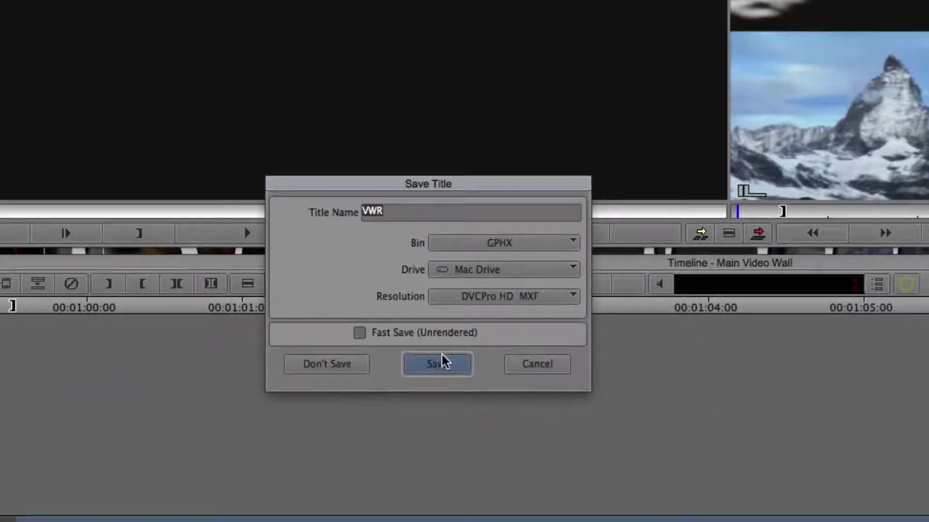
pyautogui.click(356, 437)
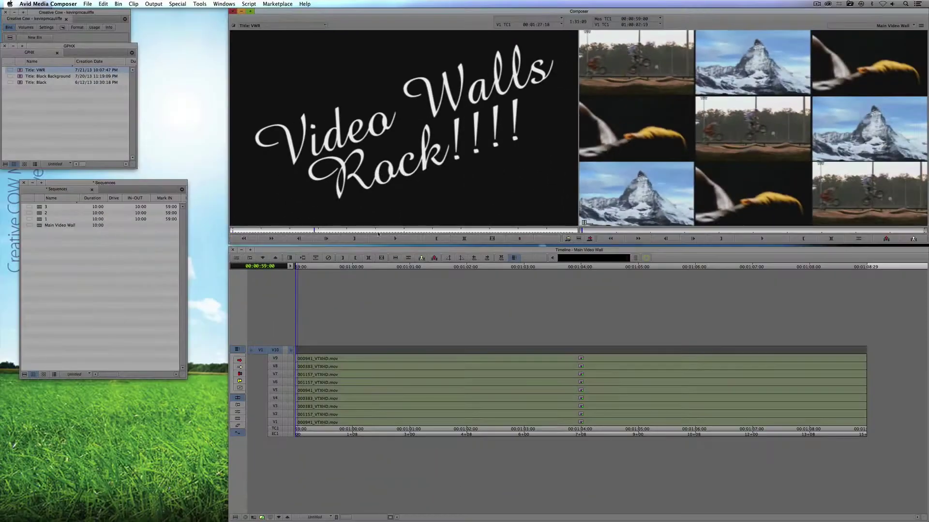
# Overwrite the VWR title onto track V10 of Main Video Wall, from 00:00:59:28 to the end of the sequence.
pyautogui.click(353, 241)
pyautogui.moveTo(324, 367); pyautogui.dragTo(349, 361)
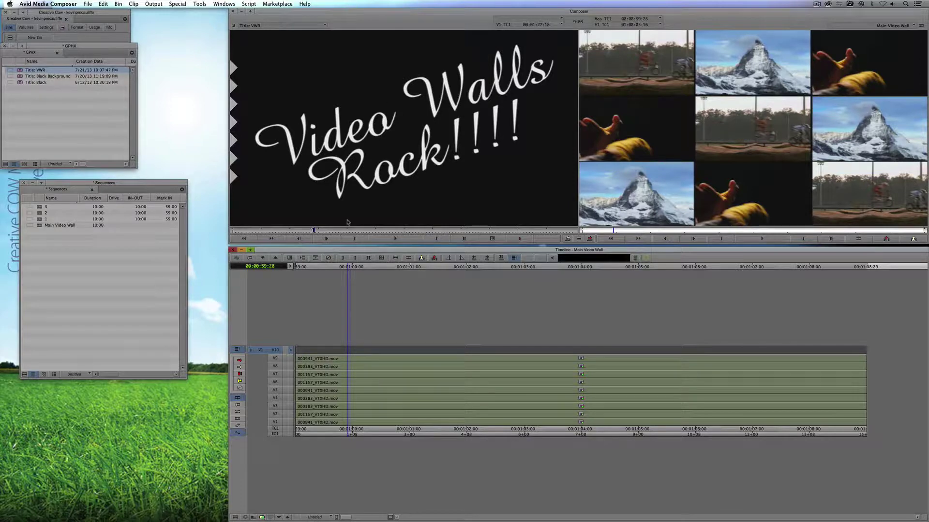
pyautogui.press('i')
pyautogui.moveTo(348, 357); pyautogui.dragTo(891, 349)
pyautogui.press('o')
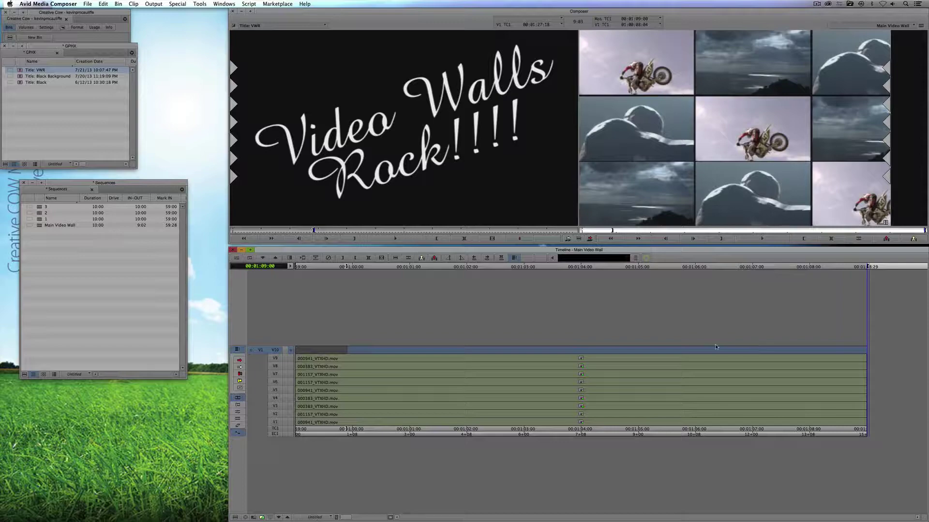
pyautogui.press('b')
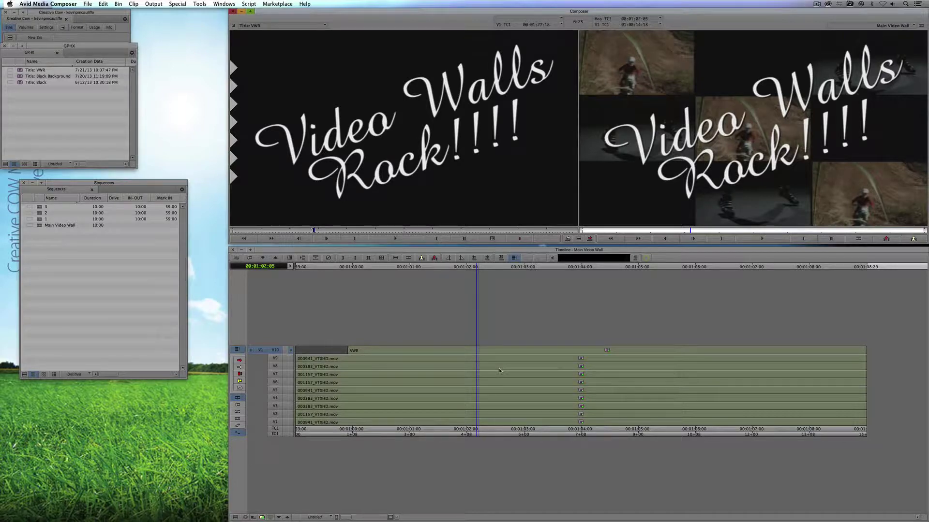
# Apply a fade-up effect to the VWR title on V10 and scrub through the start of the sequence to check it.
pyautogui.hotkey('shift', 'f')
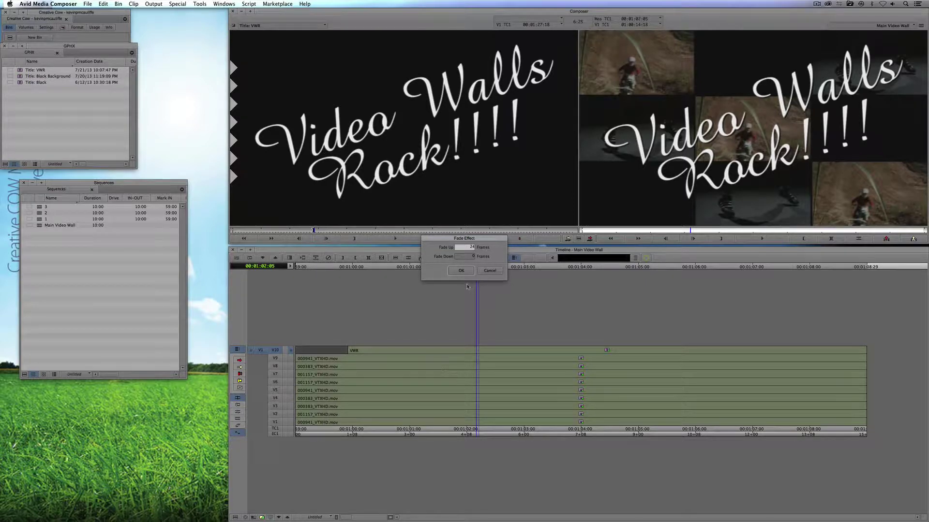
pyautogui.click(461, 271)
pyautogui.click(303, 361)
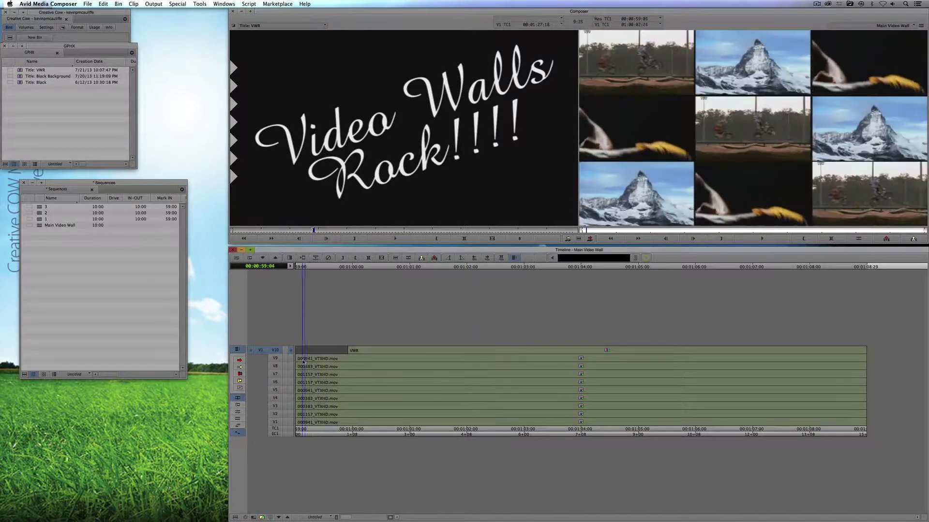
pyautogui.moveTo(304, 362); pyautogui.dragTo(301, 362)
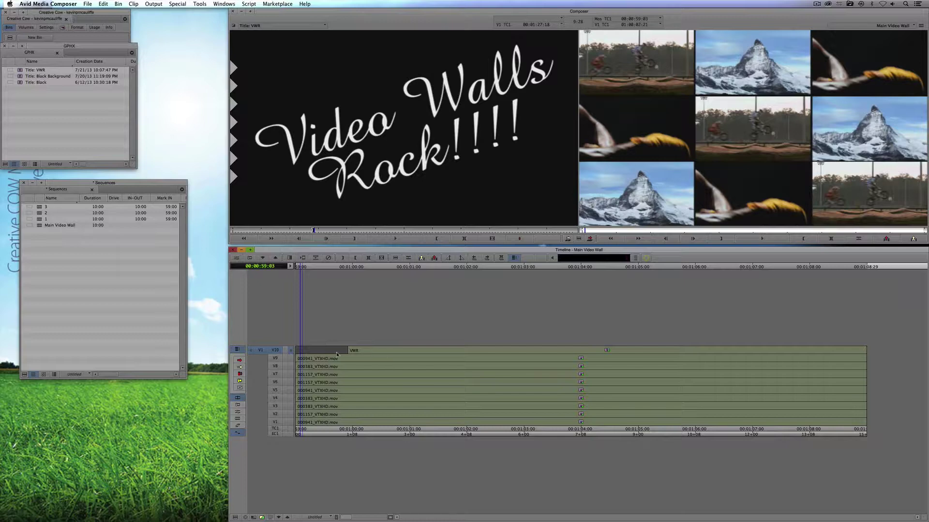
pyautogui.moveTo(327, 363); pyautogui.dragTo(490, 362)
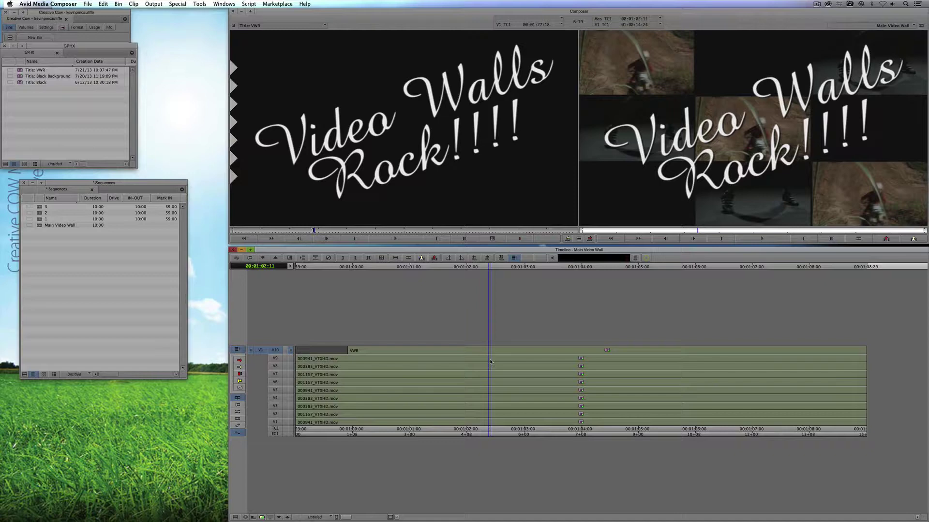